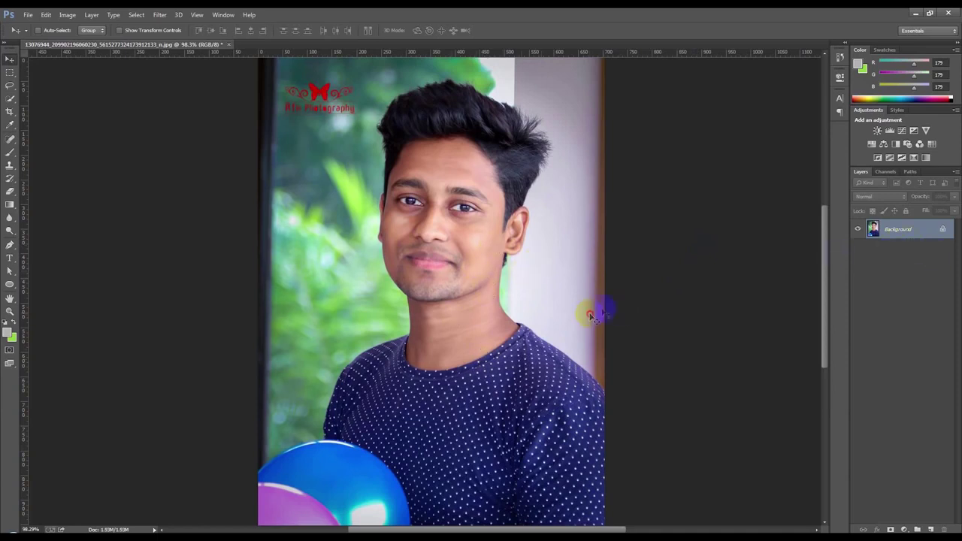
Duplicate the Background photo layer.
right_click(902, 230)
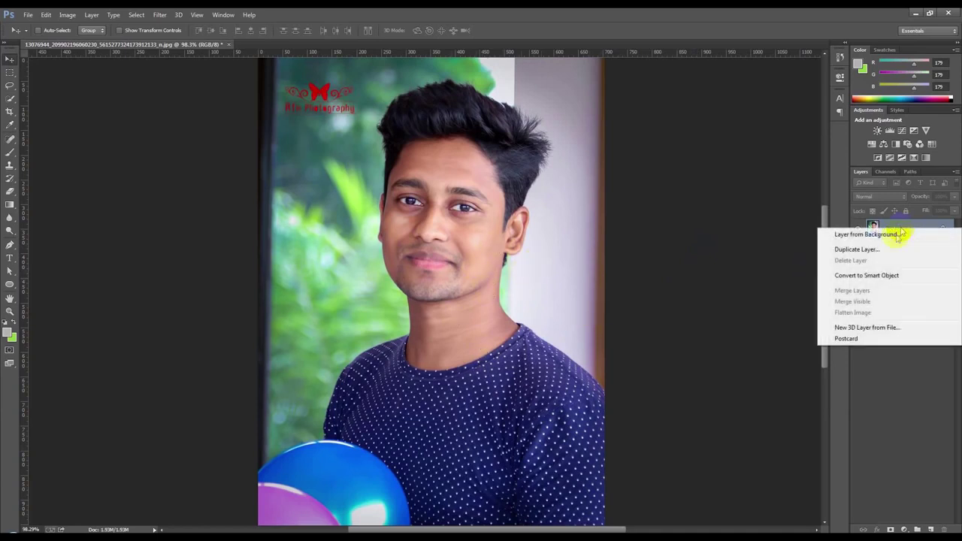
click(861, 250)
click(570, 170)
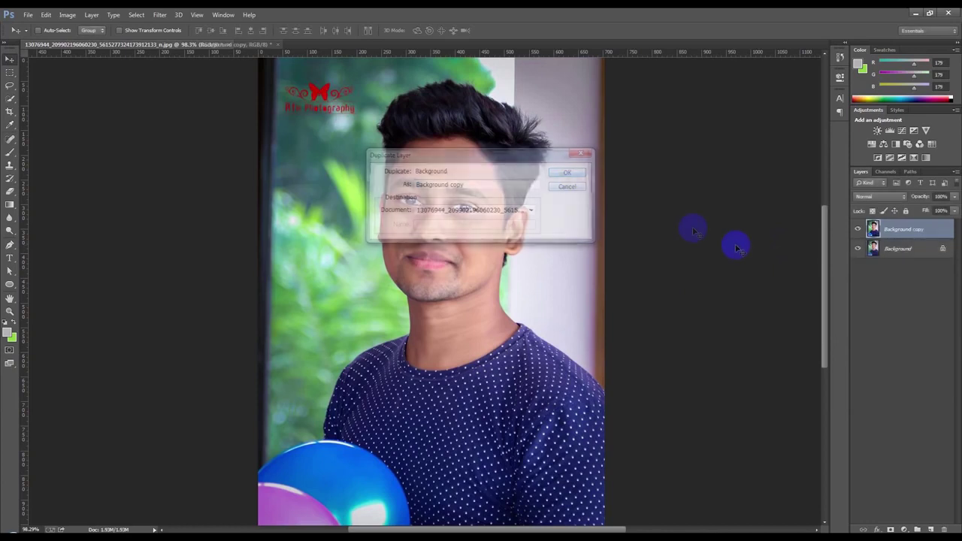
Sharpen the copy with Unsharp Mask at about 163% amount and 3.0 px radius.
click(158, 16)
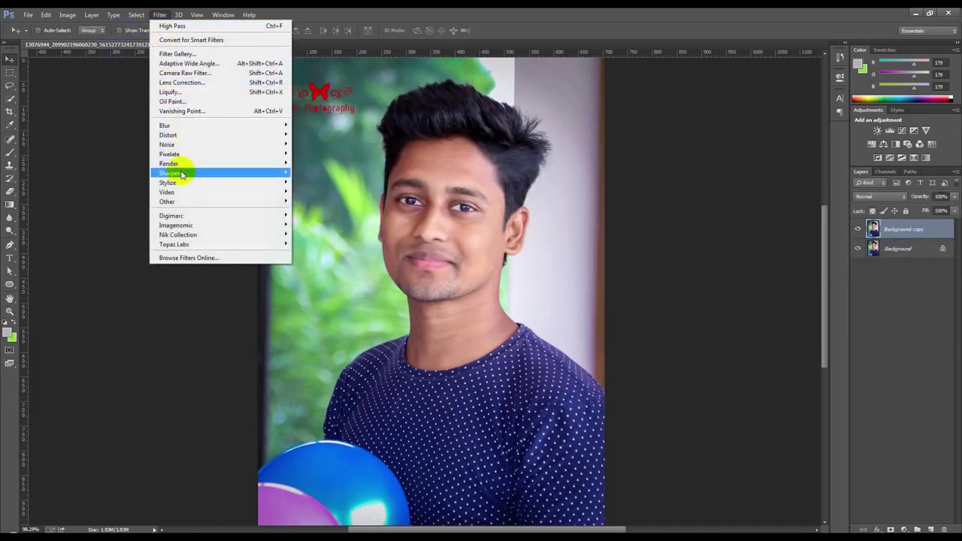
mouse_move(170, 173)
click(328, 221)
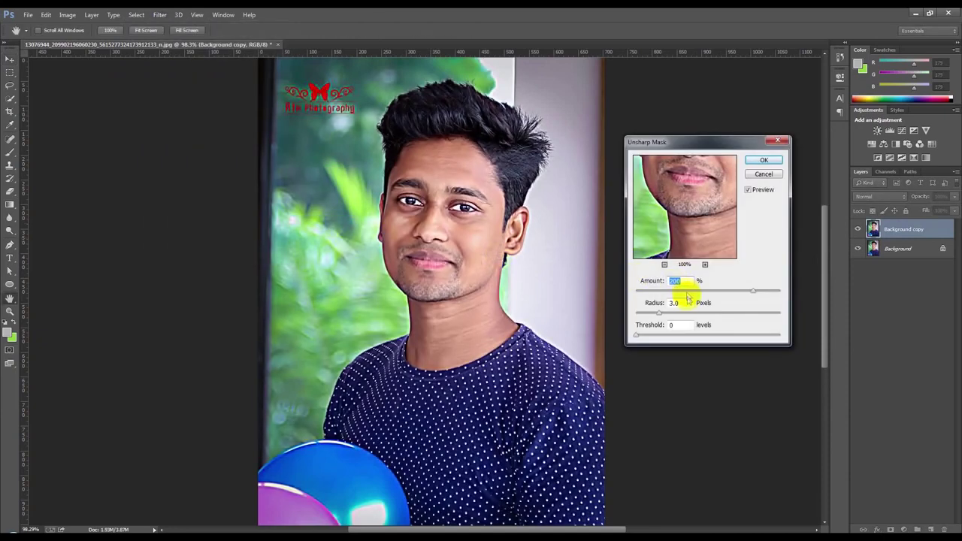
drag(753, 291, 733, 294)
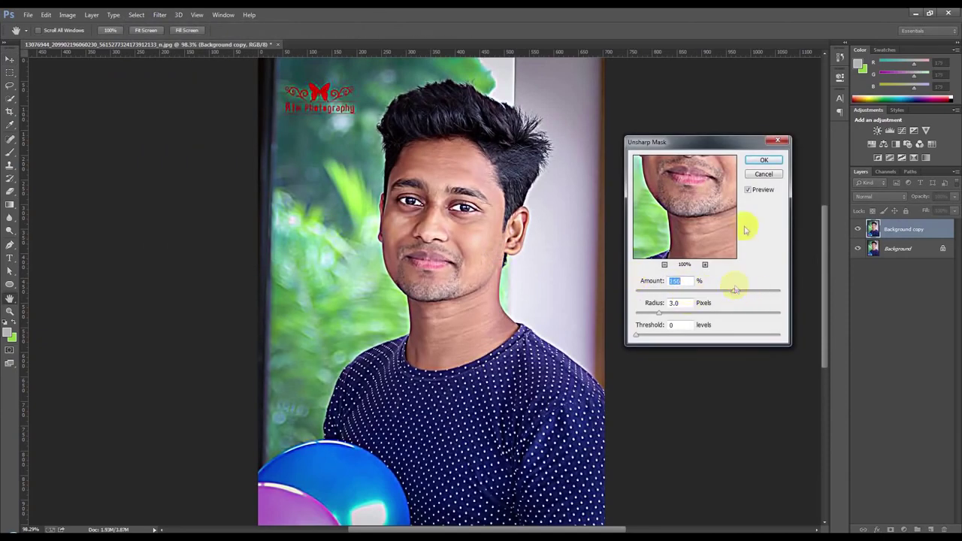
click(761, 161)
key(v)
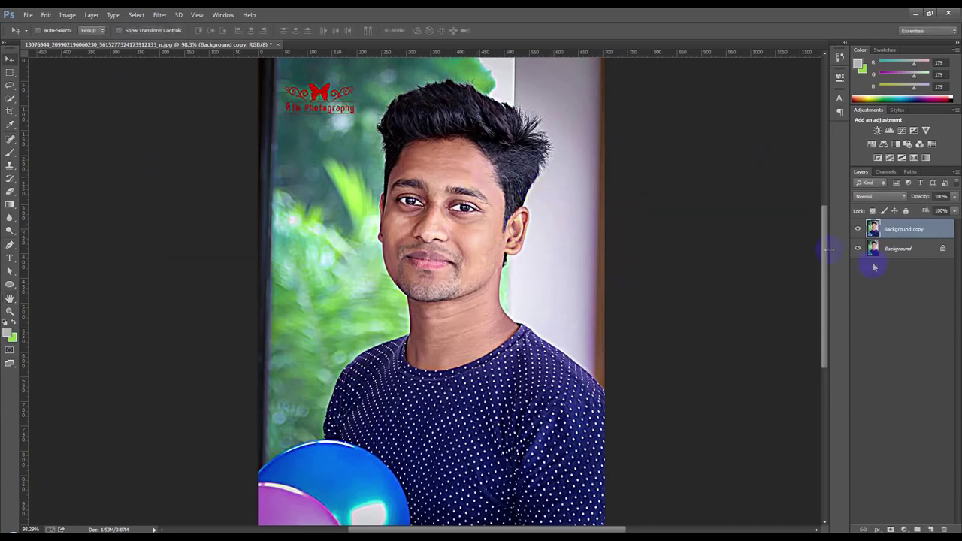
Duplicate the sharpened layer with Ctrl+J and set its blend mode to Overlay.
key(ctrl+j)
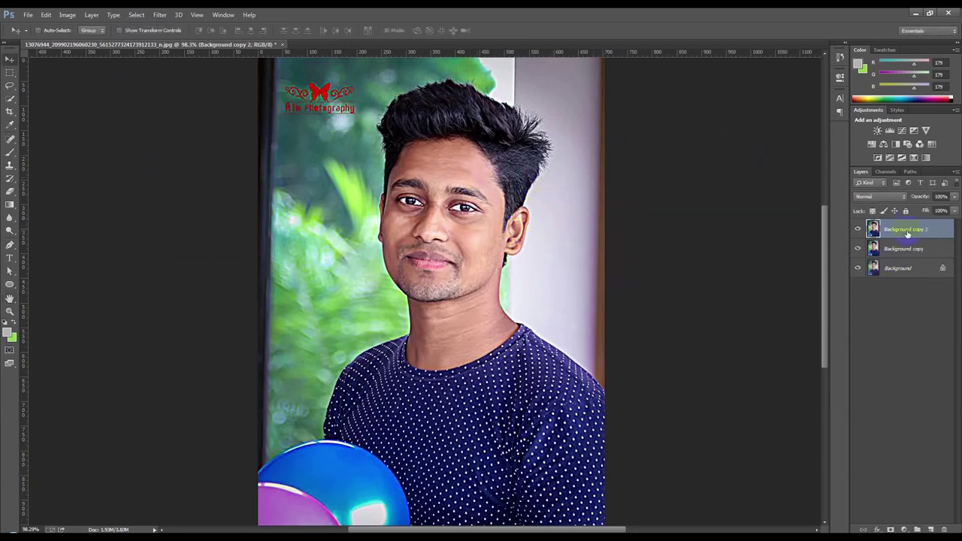
click(875, 197)
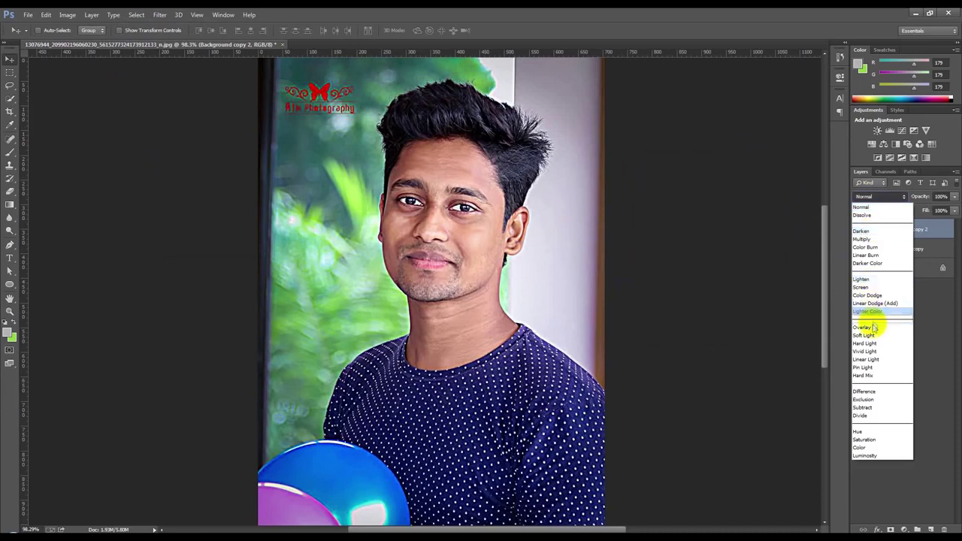
click(868, 328)
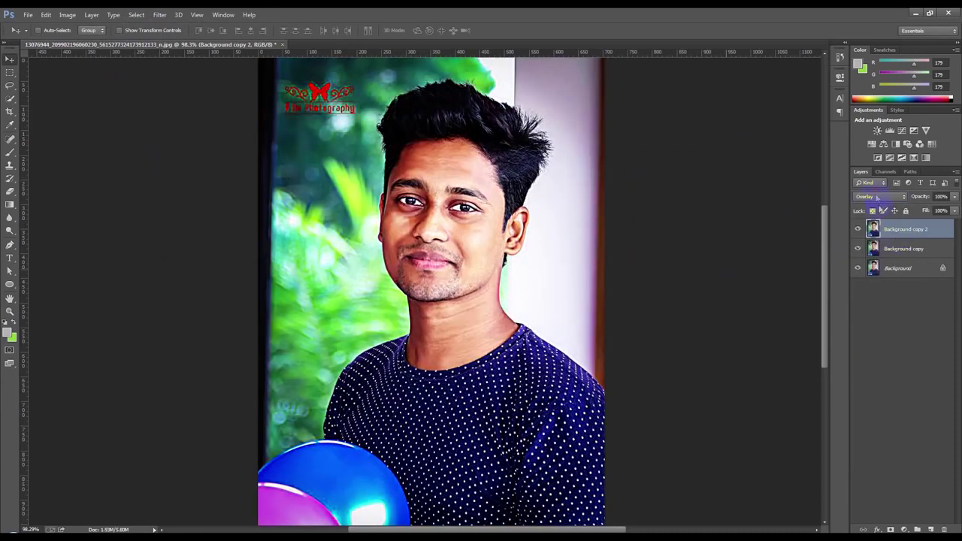
click(876, 196)
click(872, 328)
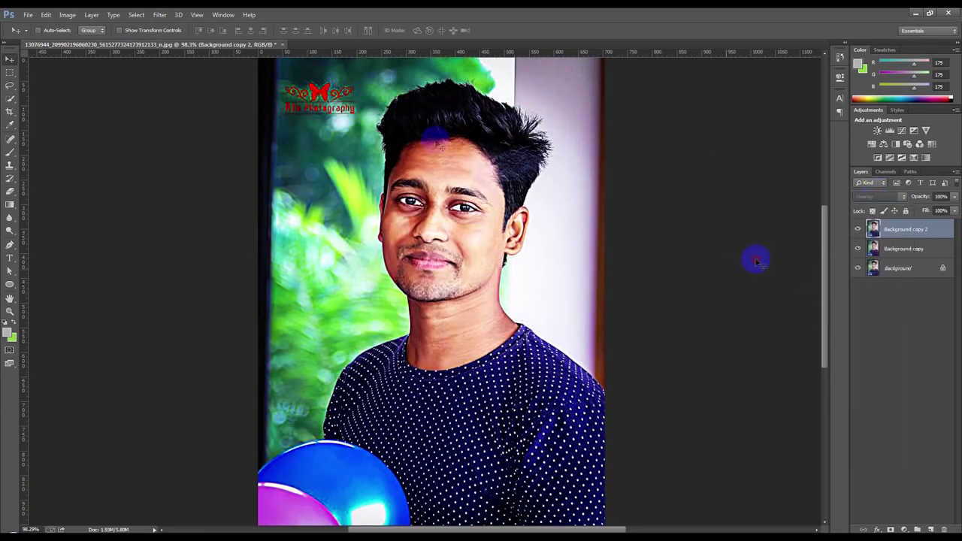
Apply a High Pass filter of about 38.7 px radius to the Overlay copy.
click(159, 15)
mouse_move(167, 202)
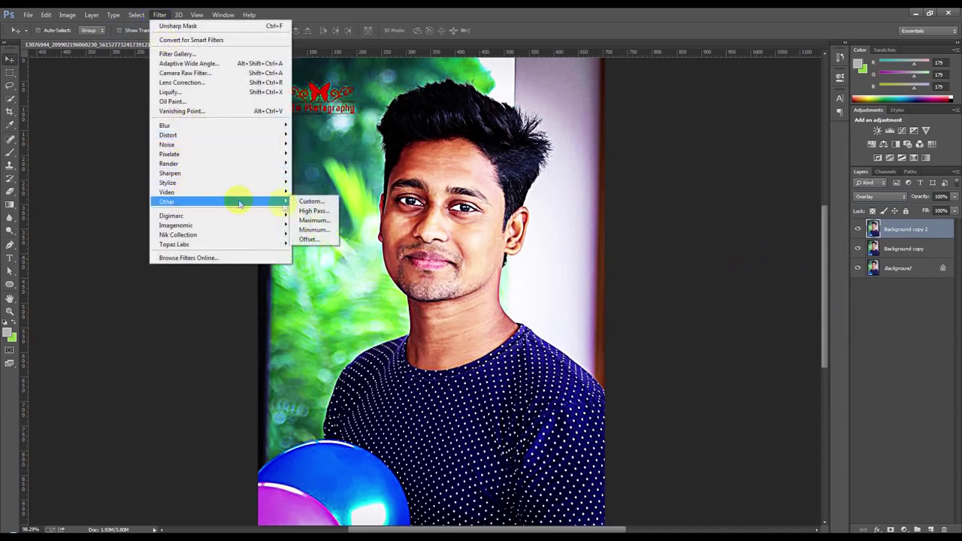
click(310, 209)
mouse_move(566, 277)
mouse_down()
mouse_move(611, 285)
mouse_move(589, 286)
mouse_up()
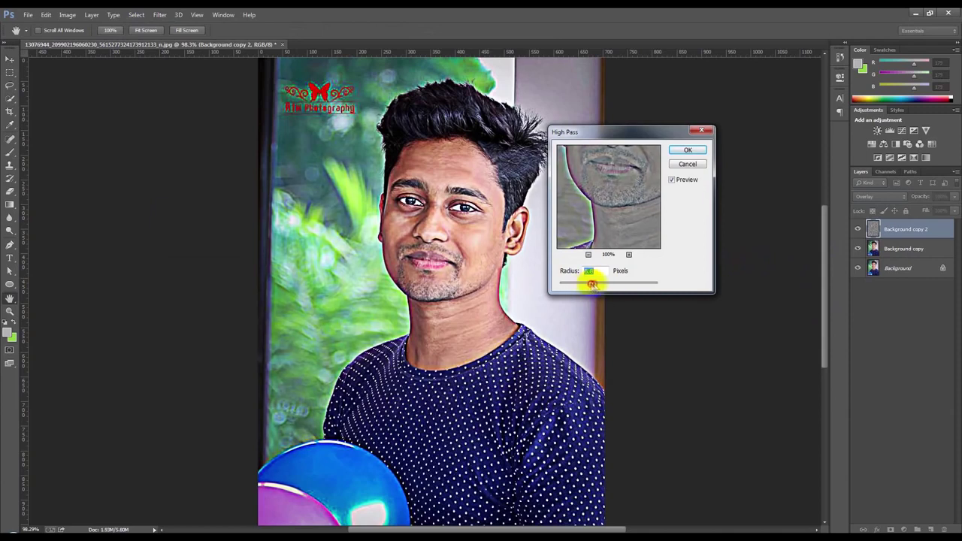
click(687, 150)
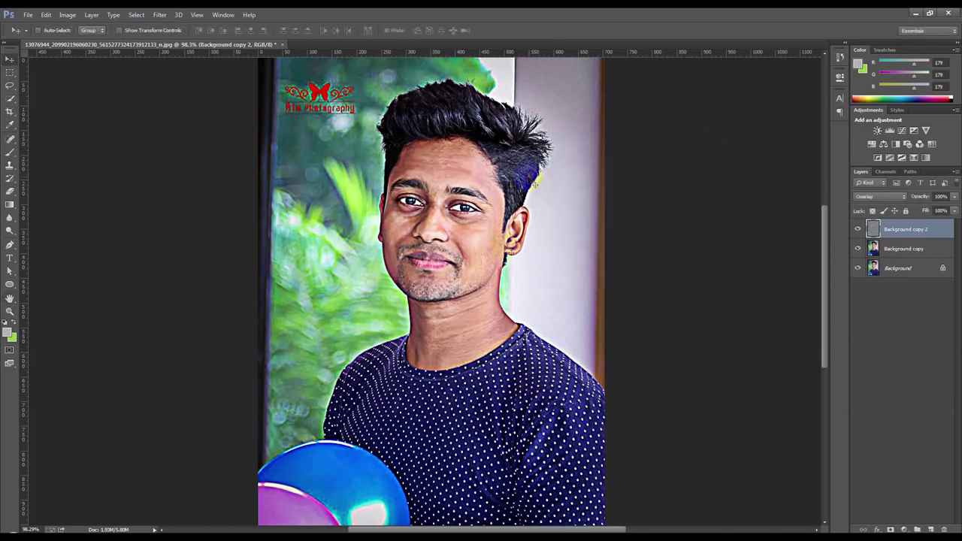
ctrl+click(887, 254)
Merge the two processed copies into one layer.
key(ctrl+e)
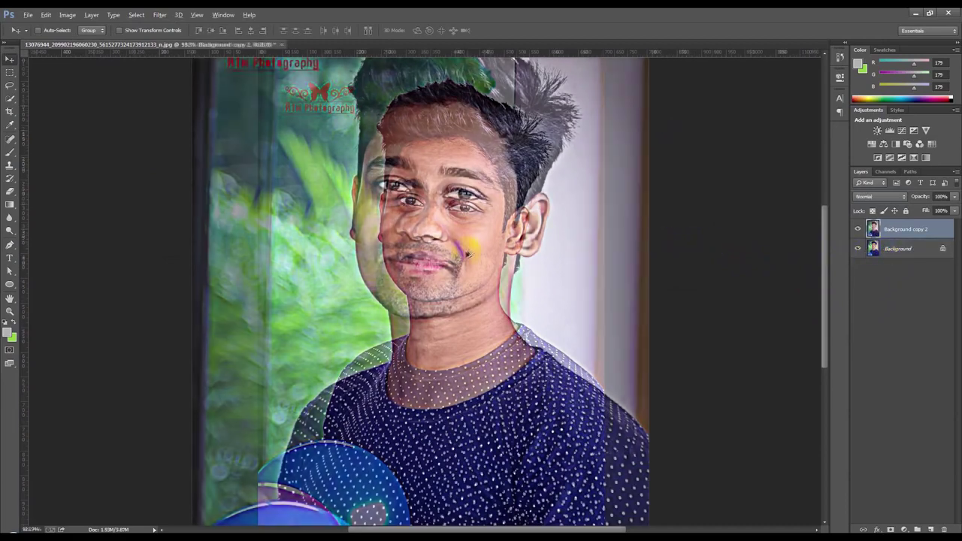
scroll(466, 245, up, 10)
scroll(459, 297, up, 5)
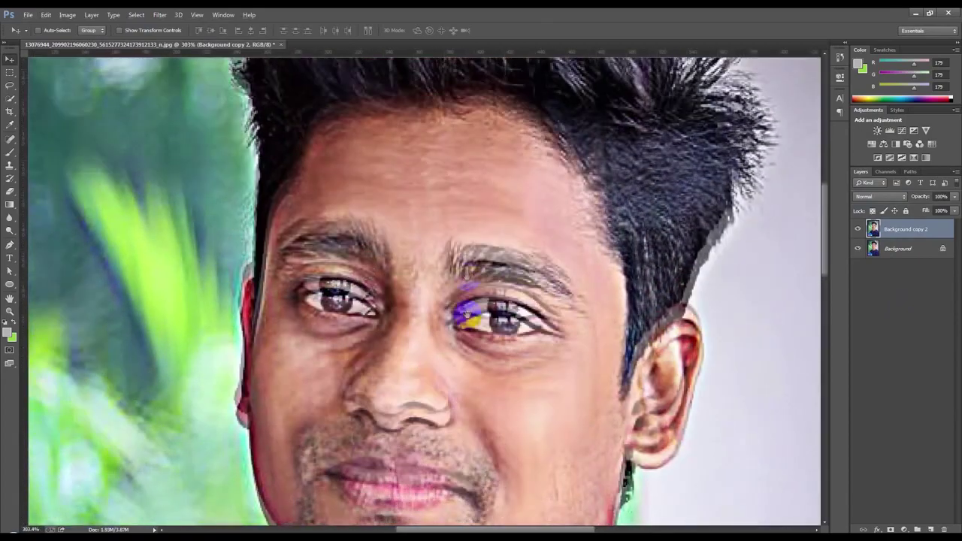
Smudge the forehead skin with a soft 13 px brush at 10% strength.
click(11, 218)
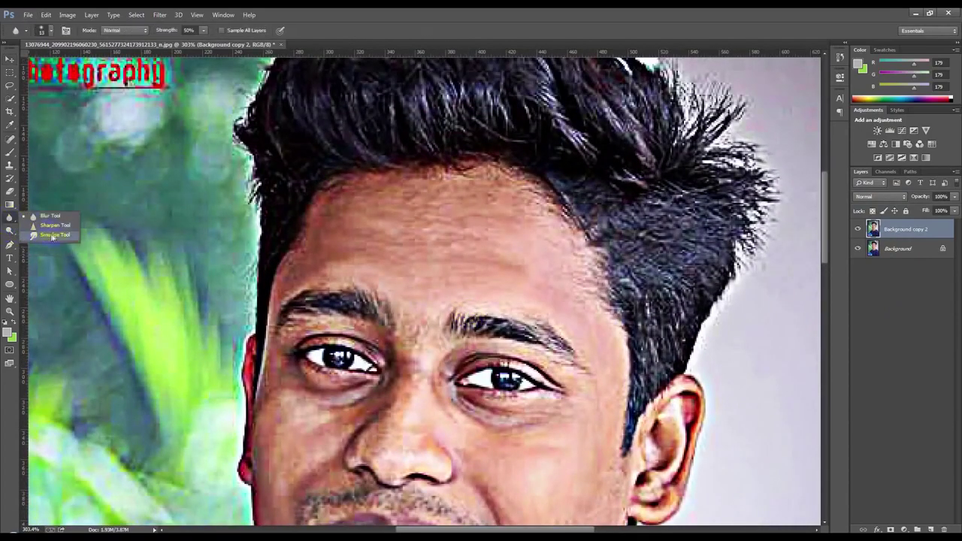
click(49, 236)
right_click(412, 247)
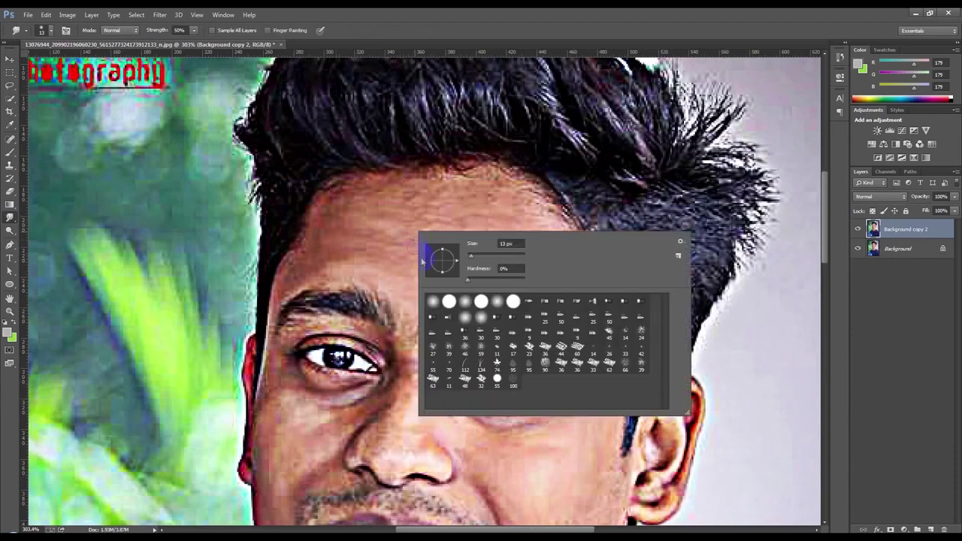
click(381, 204)
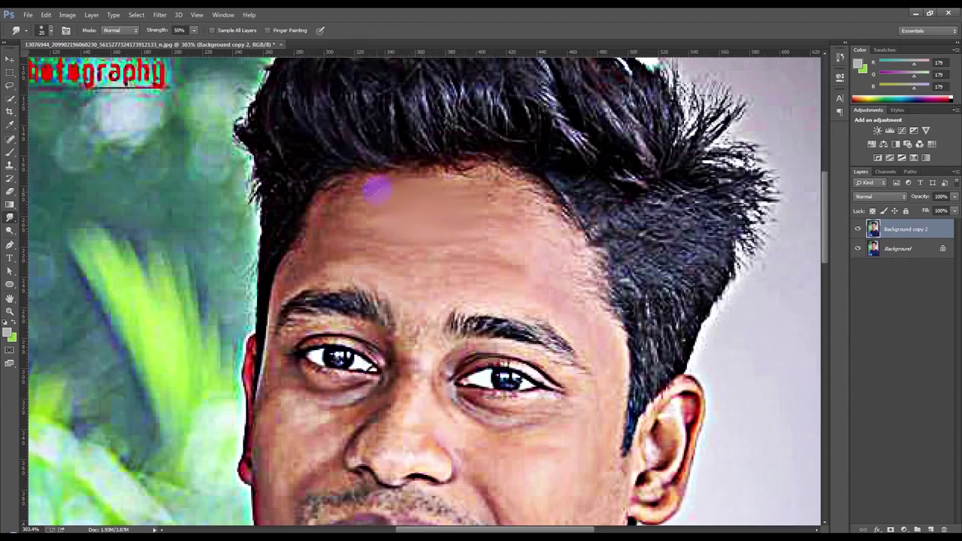
key(1)
mouse_move(463, 275)
mouse_down()
mouse_move(365, 176)
mouse_move(365, 208)
mouse_move(469, 198)
mouse_move(483, 238)
mouse_up()
scroll(576, 247, down, 5)
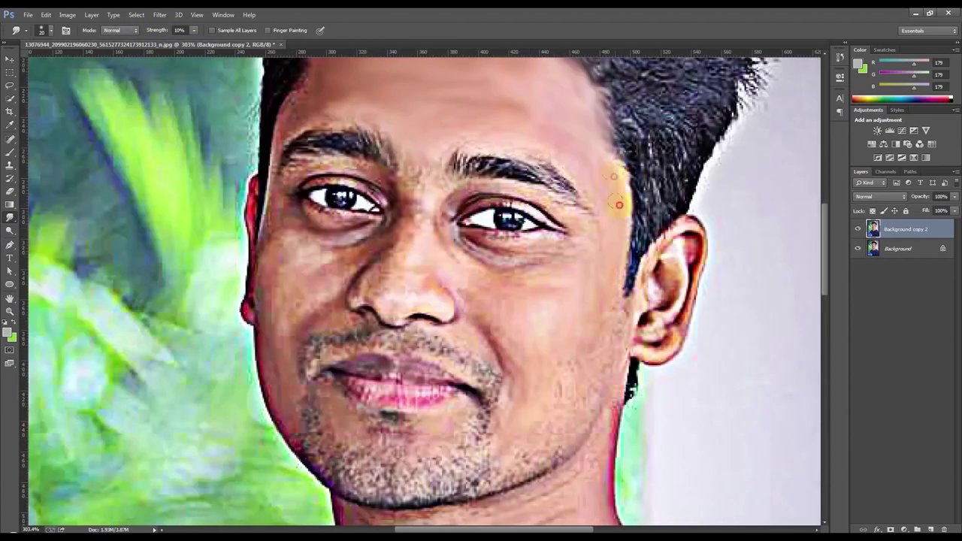
Smudge the cheek skin, the neckline and the right edge of the neck.
drag(615, 273, 570, 304)
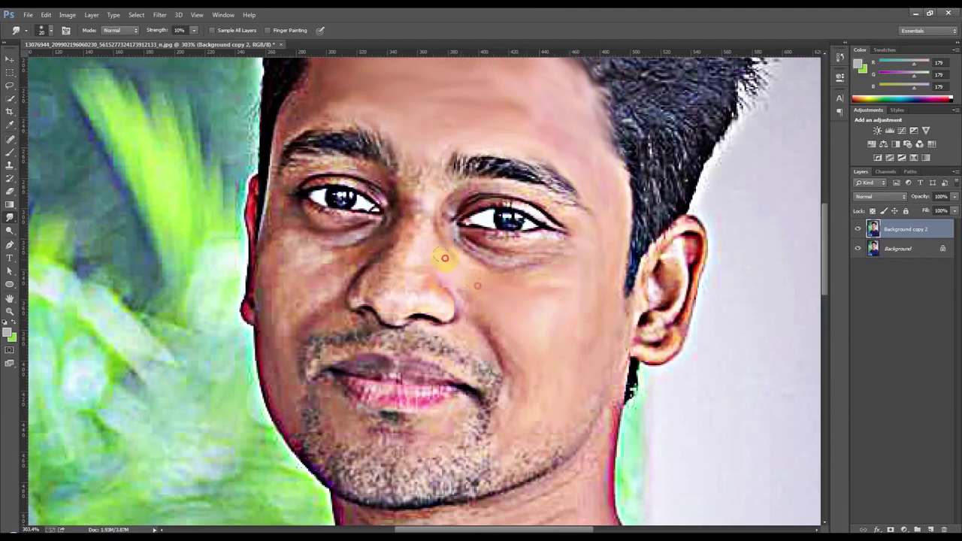
scroll(545, 296, down, 2)
scroll(562, 302, down, 2)
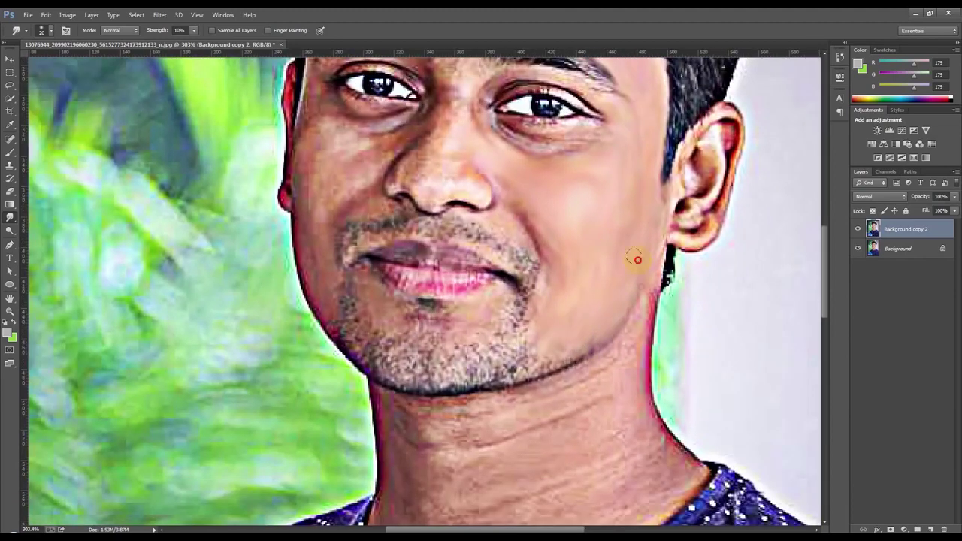
scroll(638, 259, down, 3)
mouse_move(422, 451)
mouse_down()
mouse_move(547, 462)
mouse_move(692, 208)
mouse_move(464, 298)
mouse_up()
drag(659, 275, 670, 300)
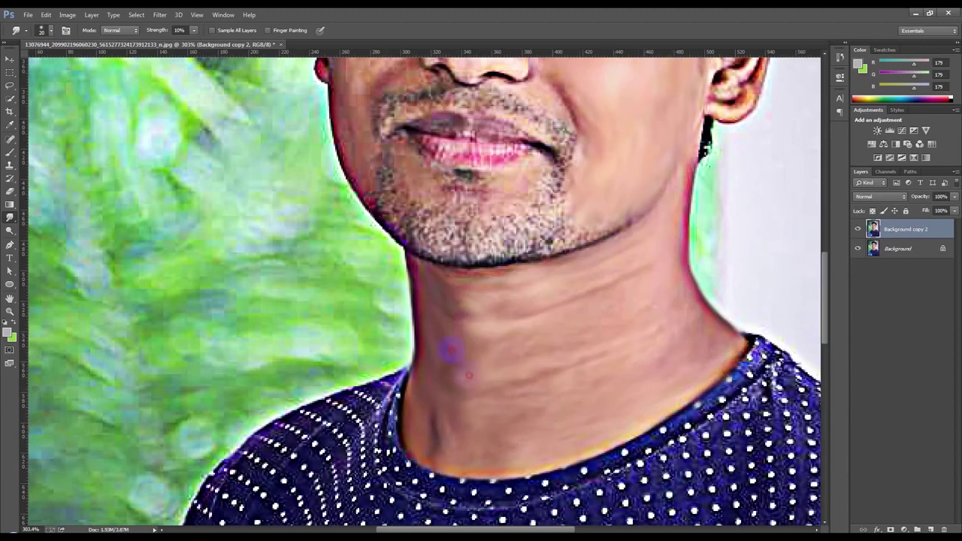
Smooth the skin from nose to left cheek, the right-ear highlights and the eye outlines.
drag(434, 449, 541, 430)
mouse_move(561, 251)
mouse_down()
mouse_move(516, 189)
mouse_move(444, 219)
mouse_up()
drag(436, 276, 459, 354)
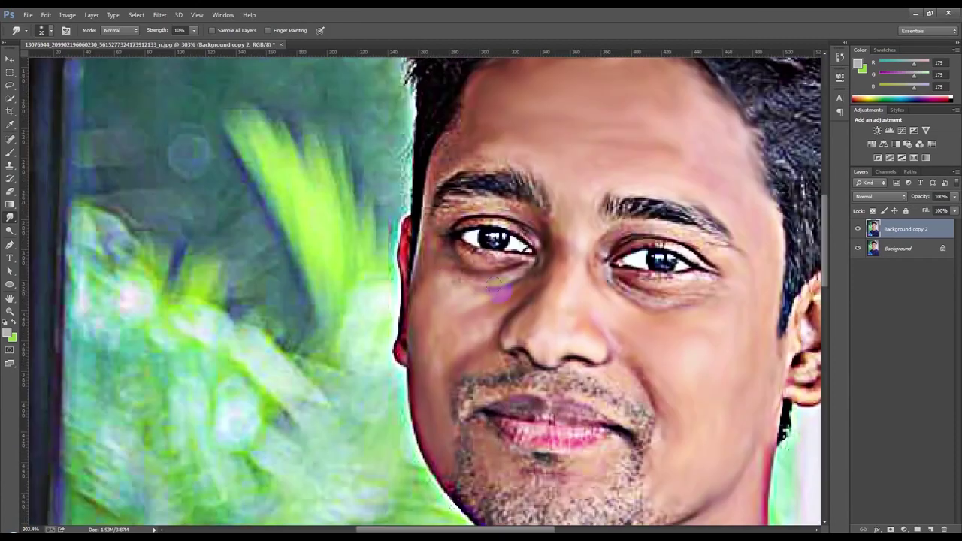
drag(410, 248, 352, 250)
mouse_move(754, 406)
mouse_down()
mouse_move(745, 308)
mouse_move(771, 275)
mouse_move(805, 293)
mouse_move(719, 397)
mouse_up()
scroll(601, 316, up, 1)
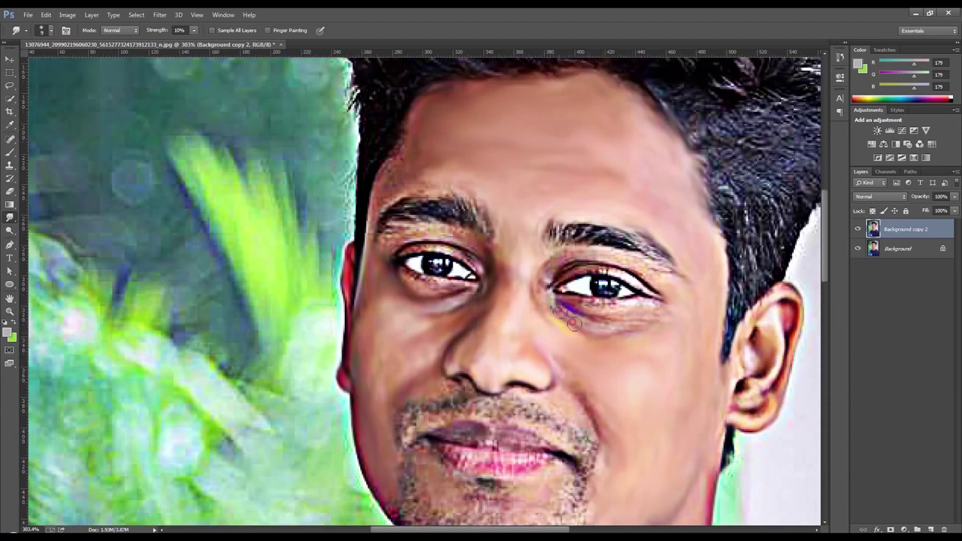
drag(578, 248, 609, 275)
drag(412, 249, 441, 275)
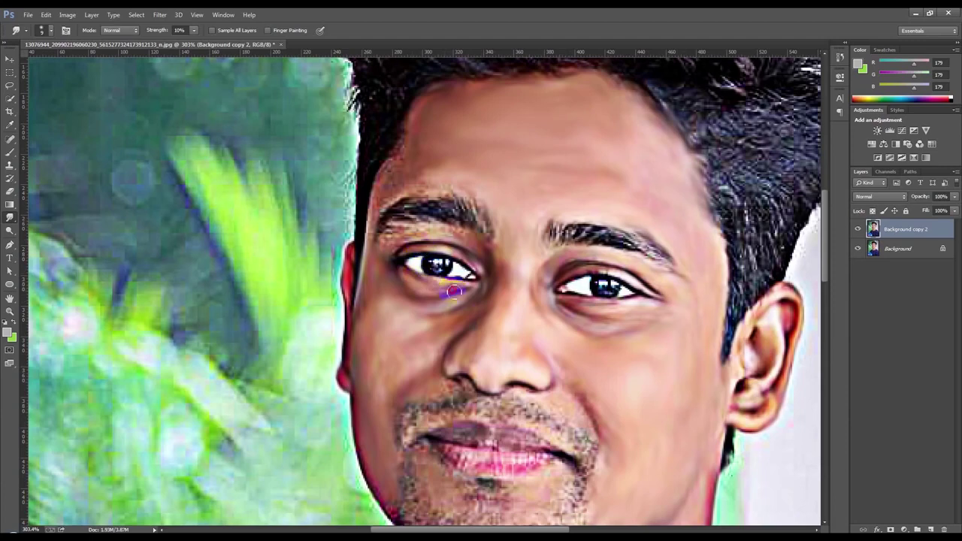
Enlarge the smudge brush and keep smoothing the facial skin.
key(bracketright)
key(bracketright)
key(bracketright)
scroll(444, 357, down, 1)
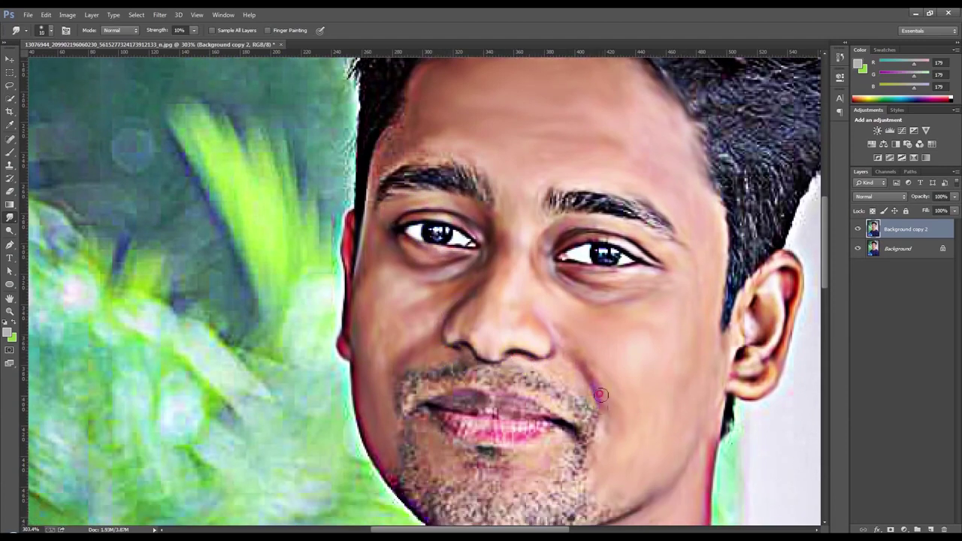
scroll(409, 150, up, 1)
scroll(440, 175, down, 2)
drag(610, 200, 579, 198)
scroll(456, 226, down, 2)
drag(462, 257, 507, 291)
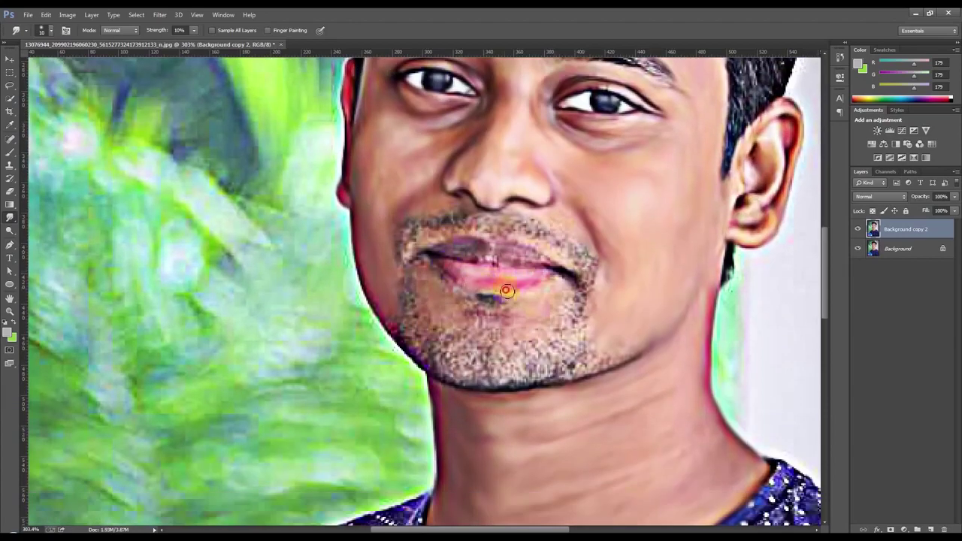
scroll(534, 266, down, 1)
key(bracketright)
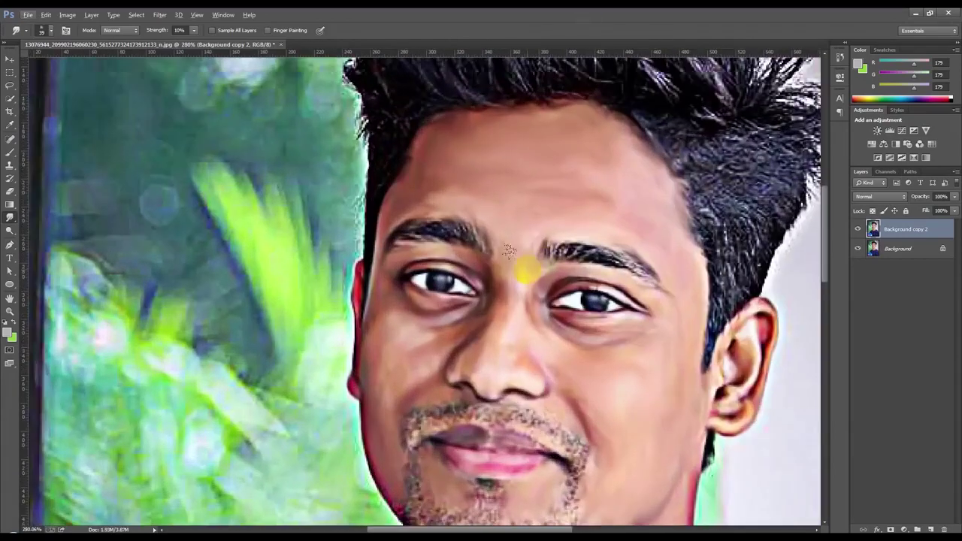
Smooth along both eyebrows, the jawline, and the chin beard and goatee.
drag(545, 248, 613, 260)
drag(545, 248, 665, 277)
drag(477, 241, 408, 233)
drag(421, 362, 436, 401)
mouse_move(496, 358)
mouse_down()
mouse_move(552, 406)
mouse_move(573, 372)
mouse_move(570, 315)
mouse_move(583, 313)
mouse_up()
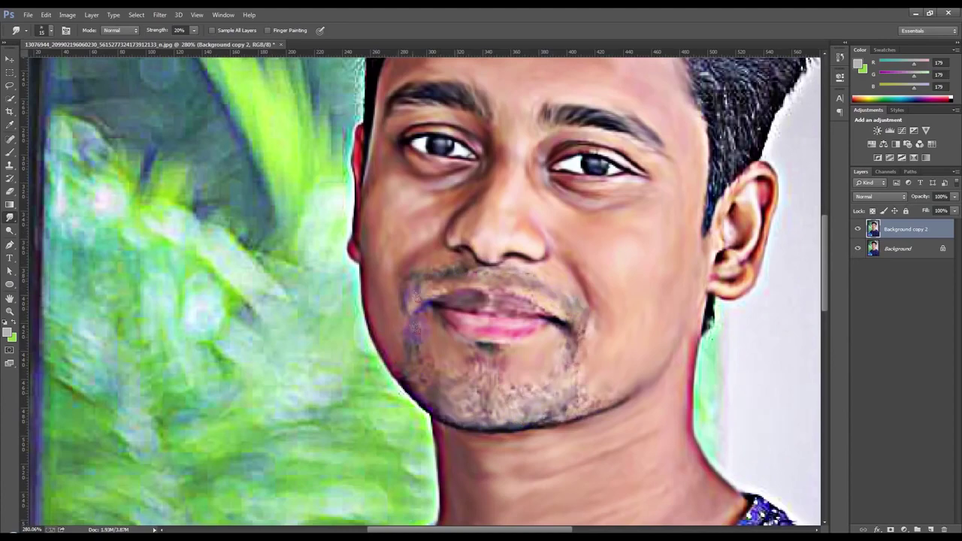
Soften the right, upper-left and left edges of the hair.
scroll(504, 292, down, 3)
scroll(504, 292, up, 2)
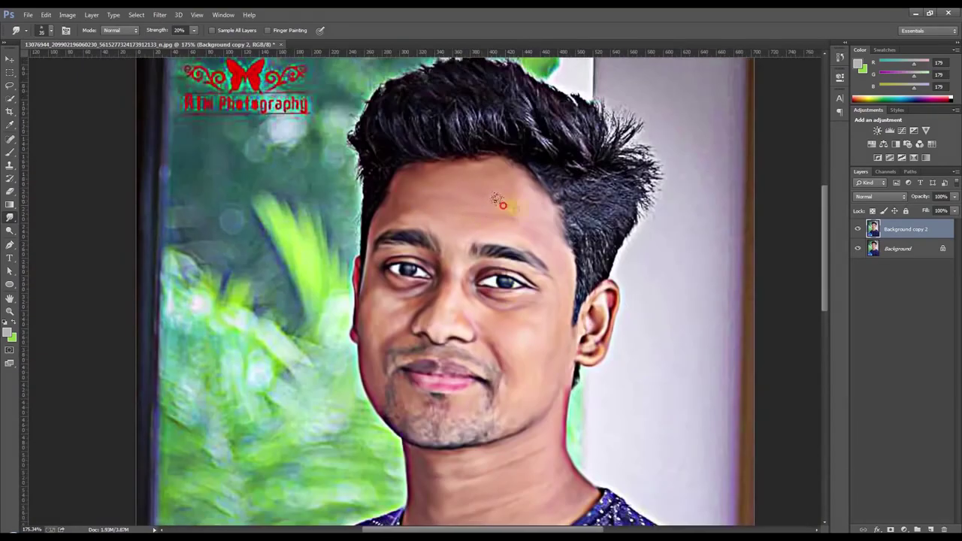
scroll(479, 229, up, 2)
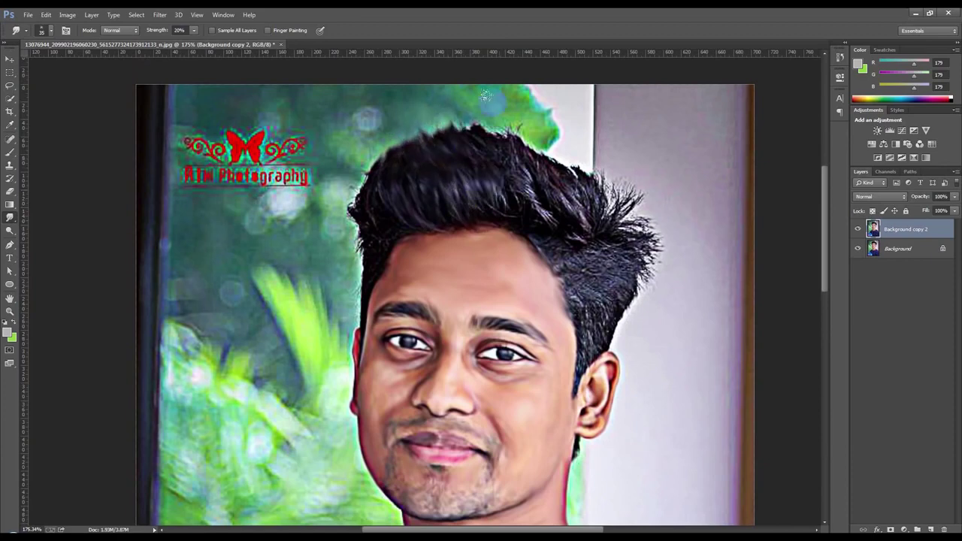
scroll(643, 154, down, 2)
drag(579, 210, 601, 257)
drag(608, 220, 677, 209)
drag(591, 193, 579, 188)
drag(378, 123, 376, 84)
drag(365, 188, 349, 285)
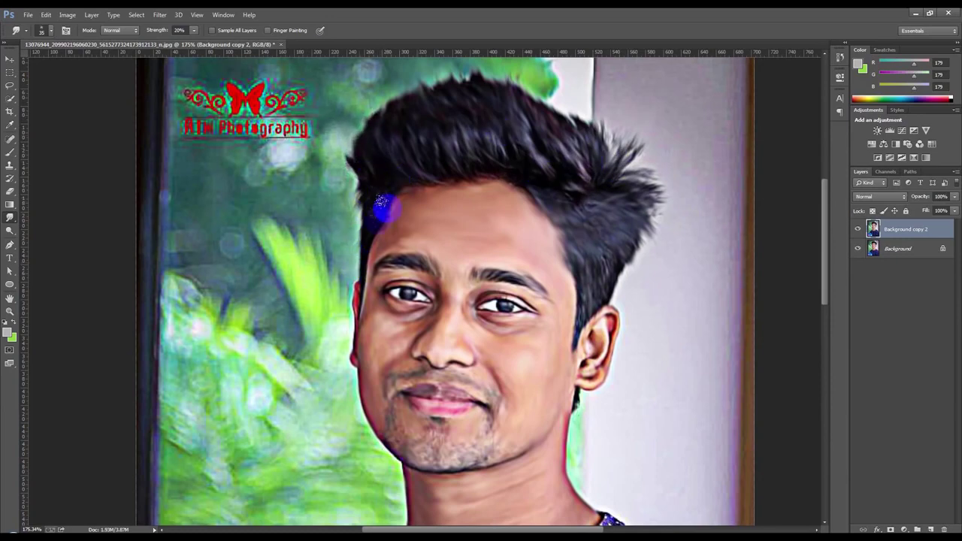
scroll(499, 238, down, 3)
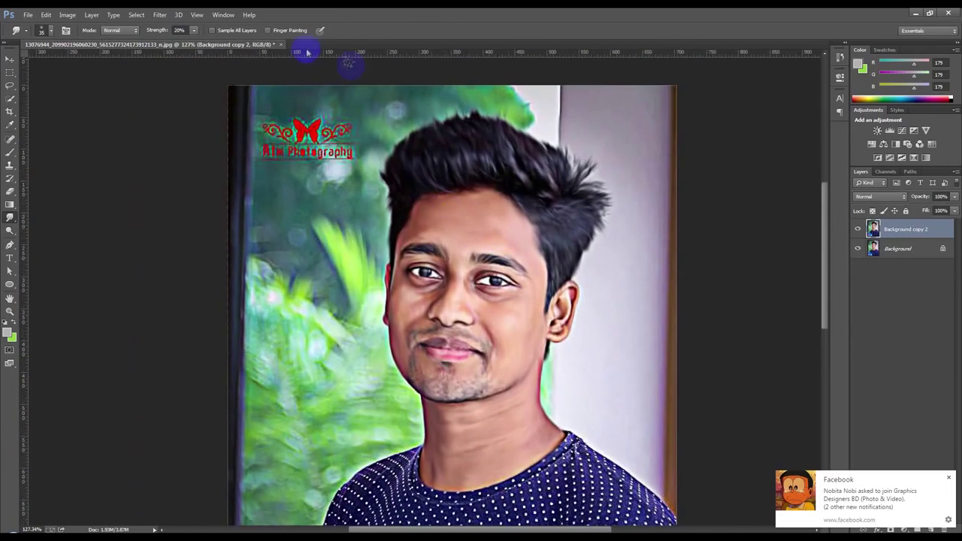
click(160, 15)
mouse_move(218, 124)
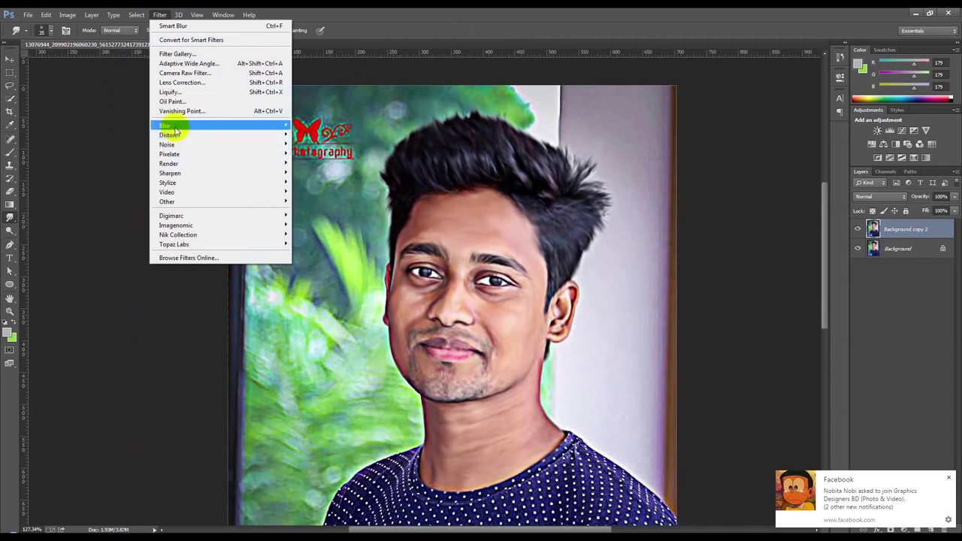
Apply a Surface Blur with radius 26 and threshold raised to about 20.
click(331, 254)
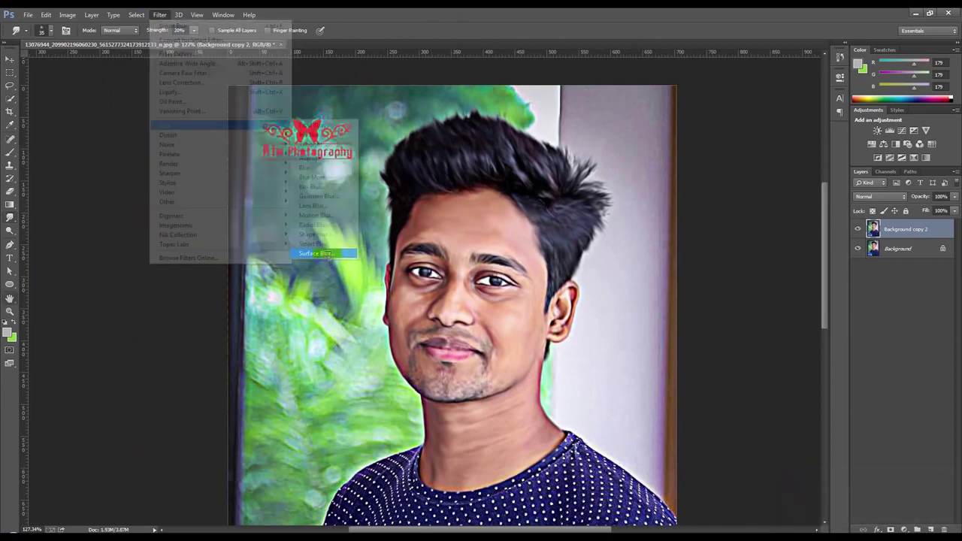
mouse_move(444, 200)
mouse_down()
mouse_move(445, 185)
mouse_move(468, 204)
mouse_up()
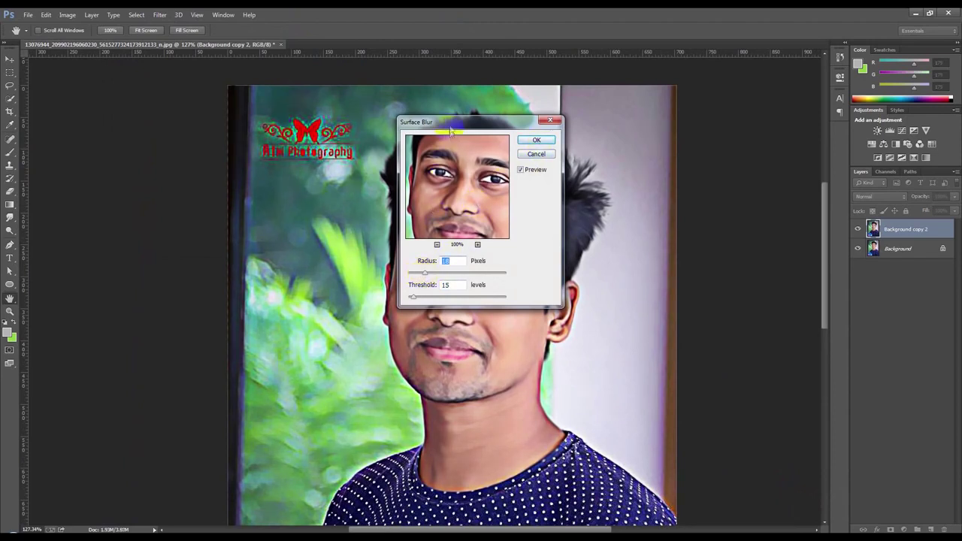
drag(451, 131, 624, 145)
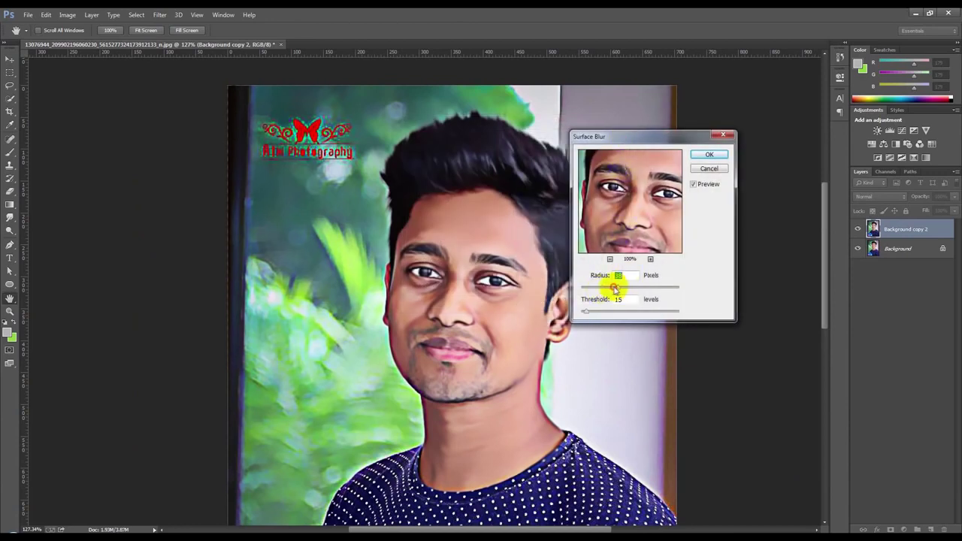
drag(607, 289, 591, 314)
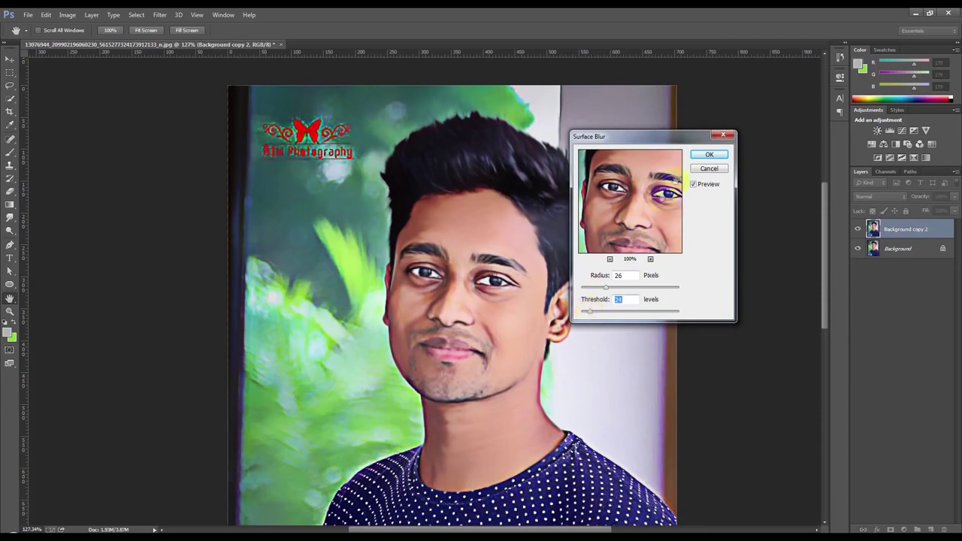
click(709, 155)
key(r)
scroll(566, 216, down, 2)
scroll(561, 221, down, 2)
scroll(548, 221, up, 4)
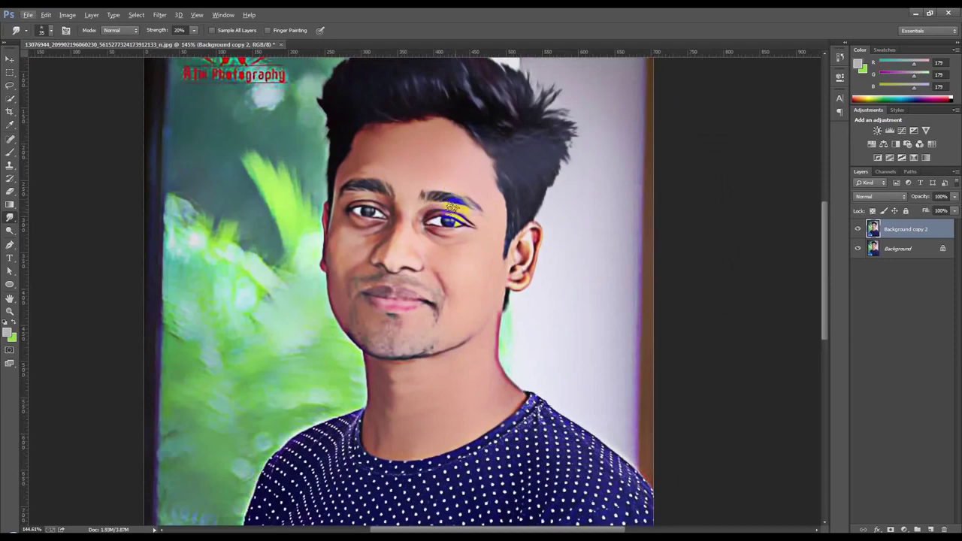
Apply Levels with midtone 1.06 and white input 238.
scroll(451, 207, down, 2)
scroll(133, 69, down, 1)
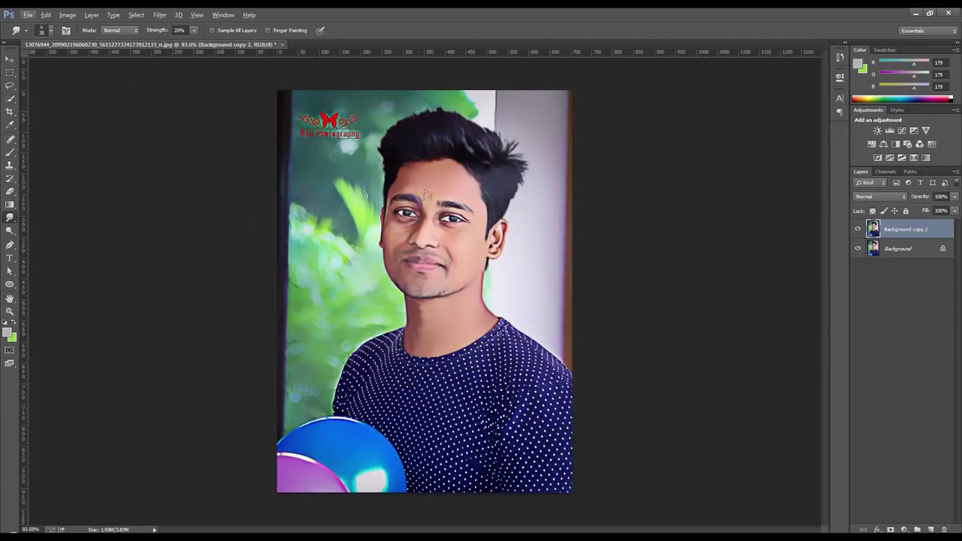
click(67, 14)
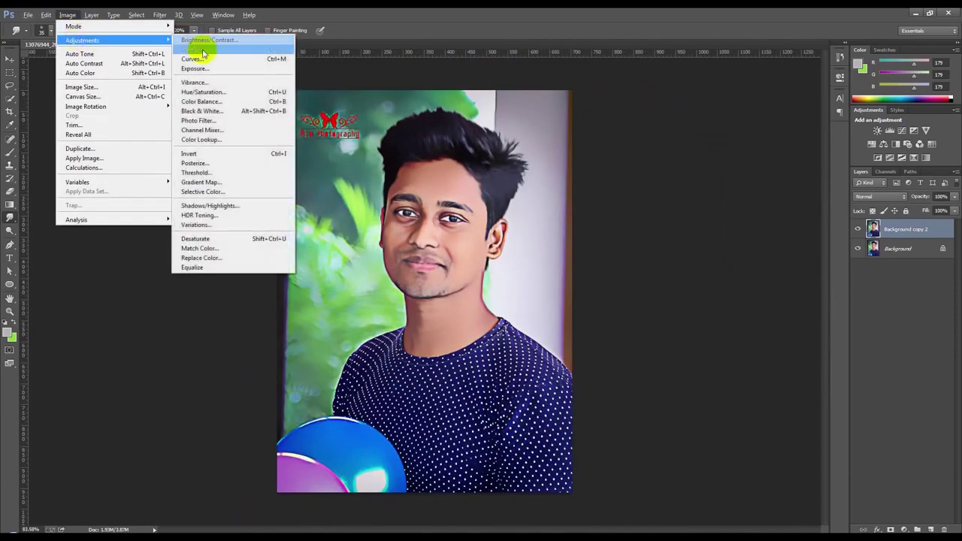
click(224, 48)
drag(421, 122, 528, 122)
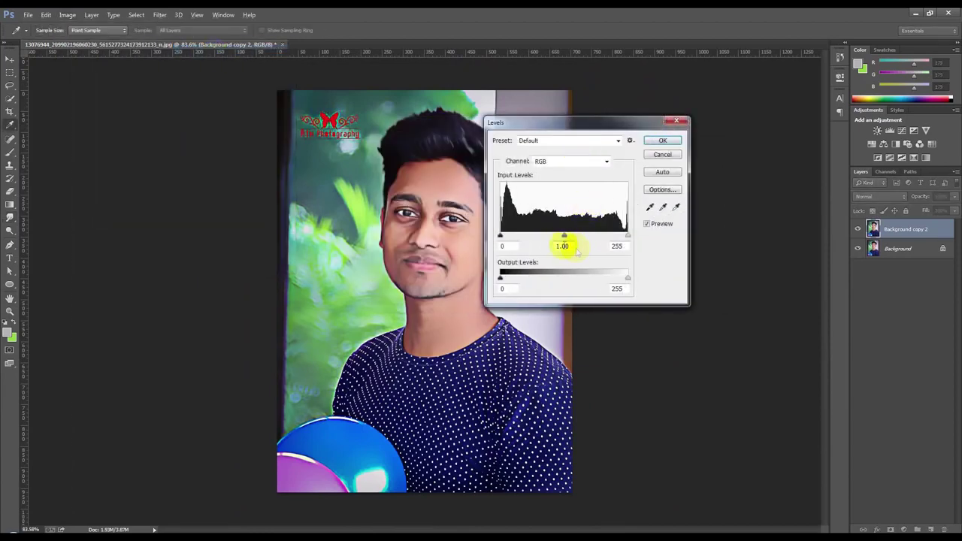
drag(563, 239, 561, 238)
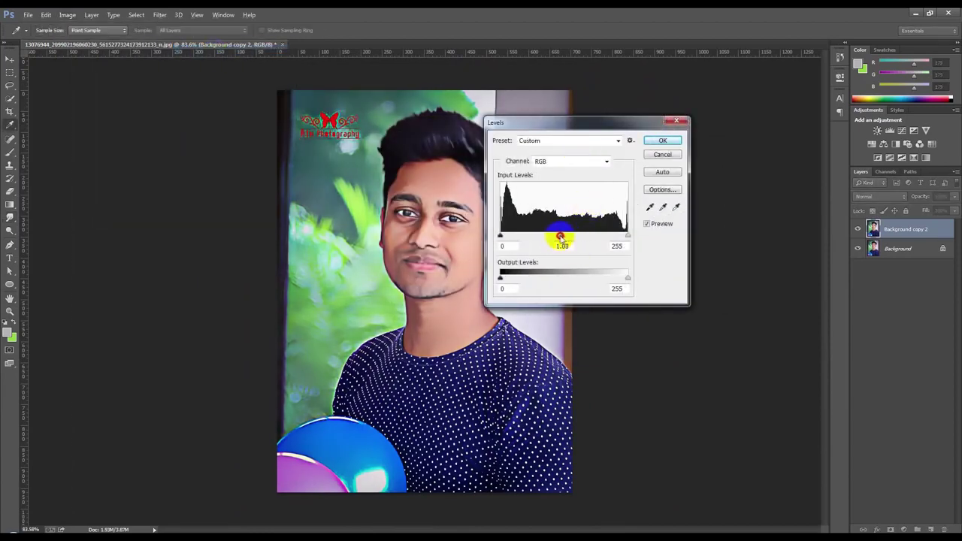
drag(628, 236, 620, 238)
drag(556, 236, 558, 236)
click(654, 141)
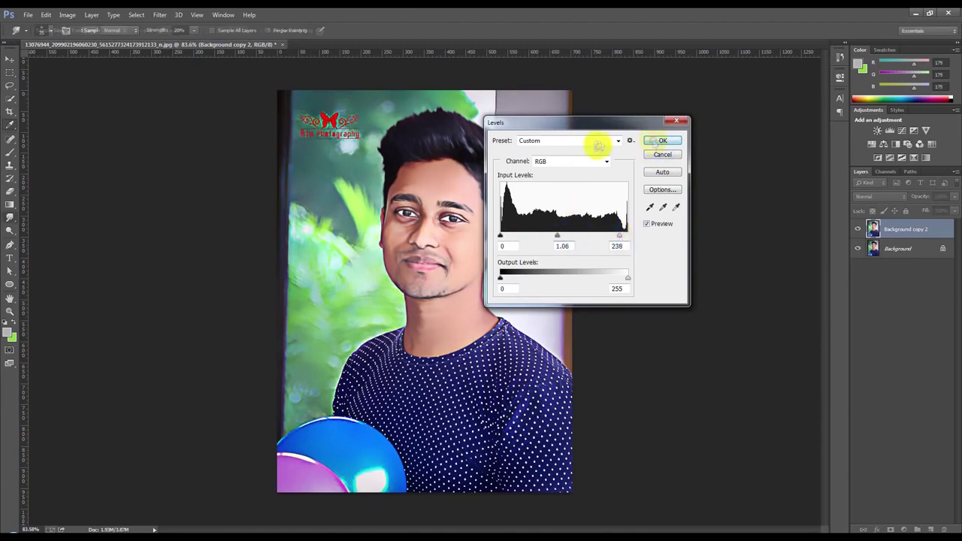
Lower the Shadows amount in Shadows/Highlights and apply it.
click(67, 14)
mouse_move(83, 40)
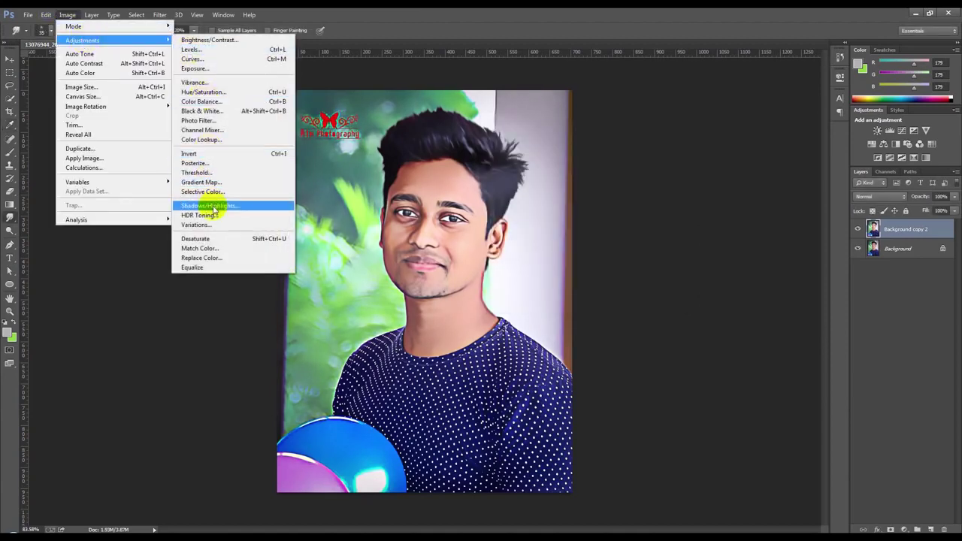
click(215, 209)
drag(509, 149, 641, 145)
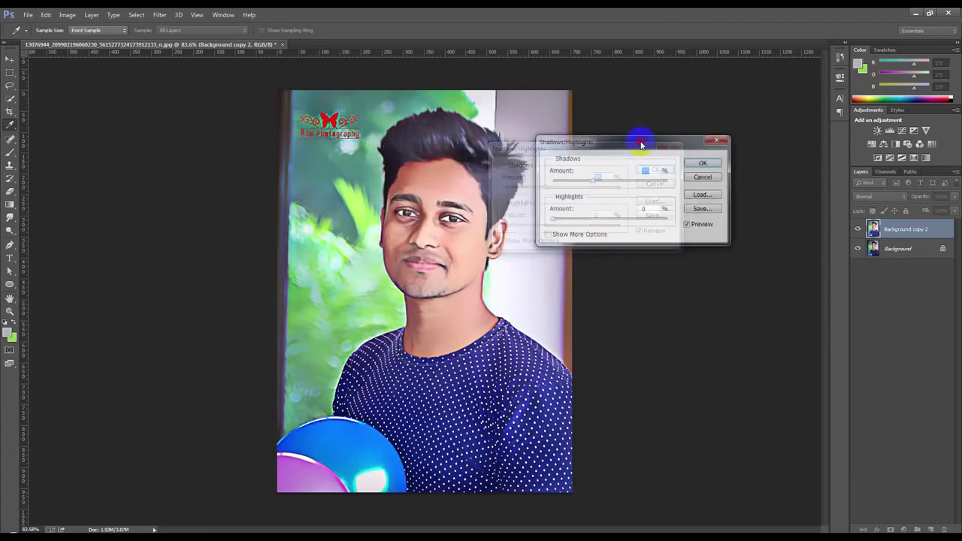
drag(595, 183, 575, 183)
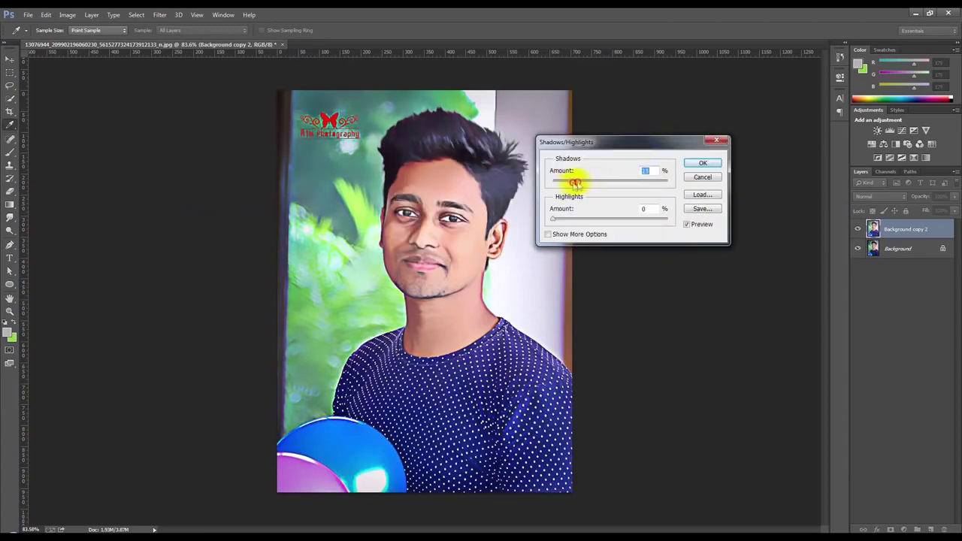
click(699, 163)
key(r)
scroll(519, 233, up, 2)
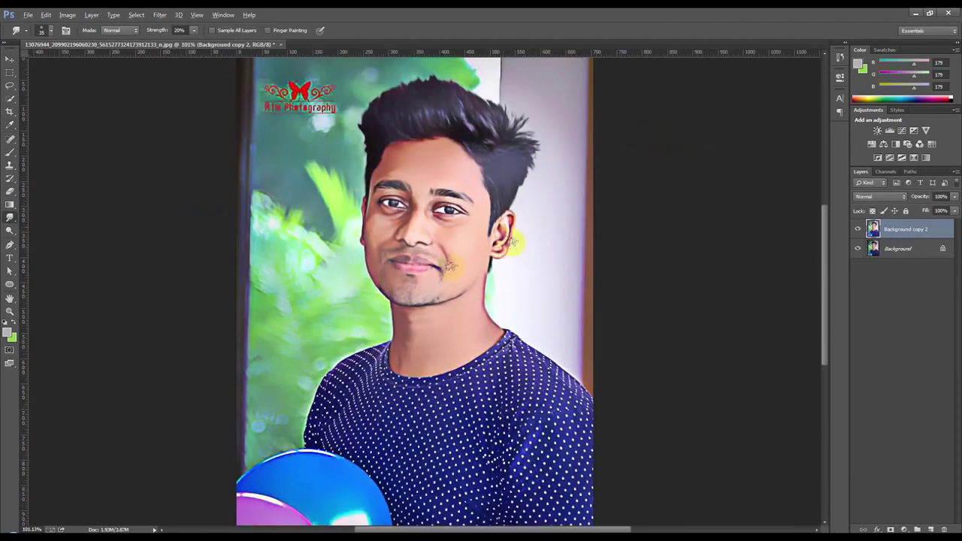
Smudge from the top of the hair outward along its left edge.
scroll(444, 251, down, 2)
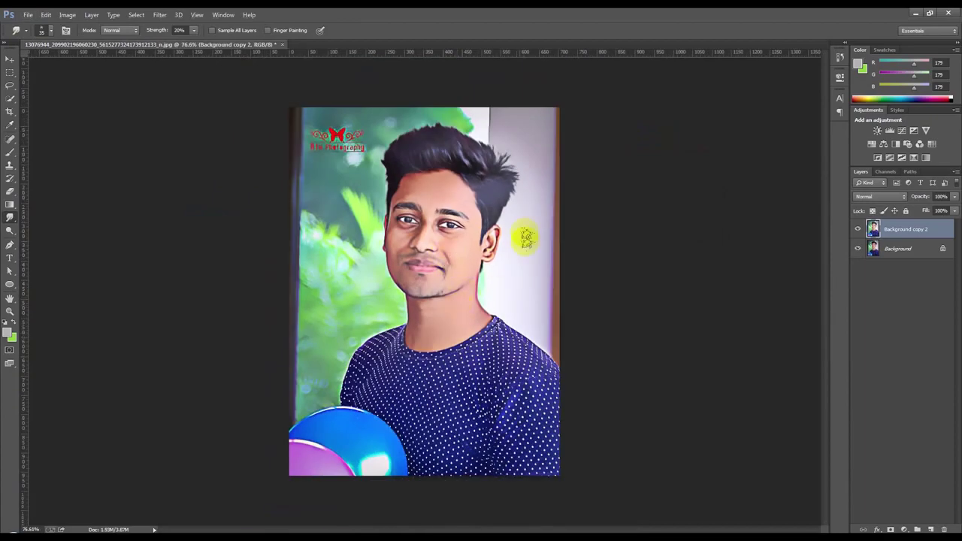
scroll(461, 204, up, 2)
scroll(461, 203, up, 2)
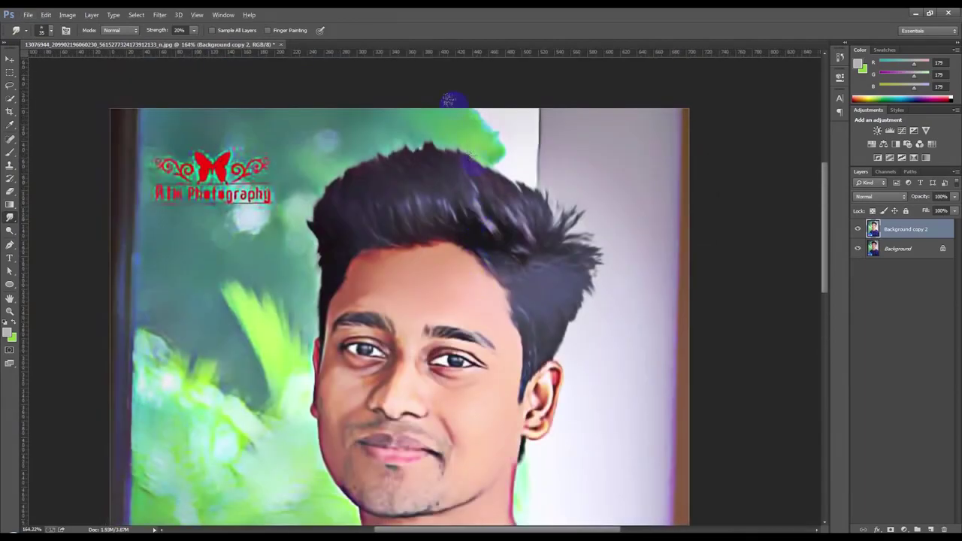
drag(433, 172, 338, 232)
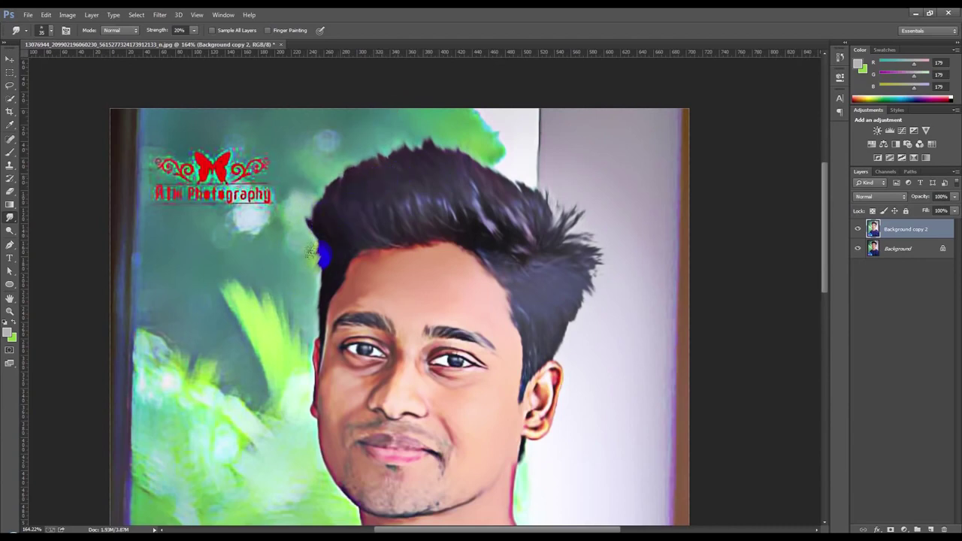
drag(315, 229, 330, 279)
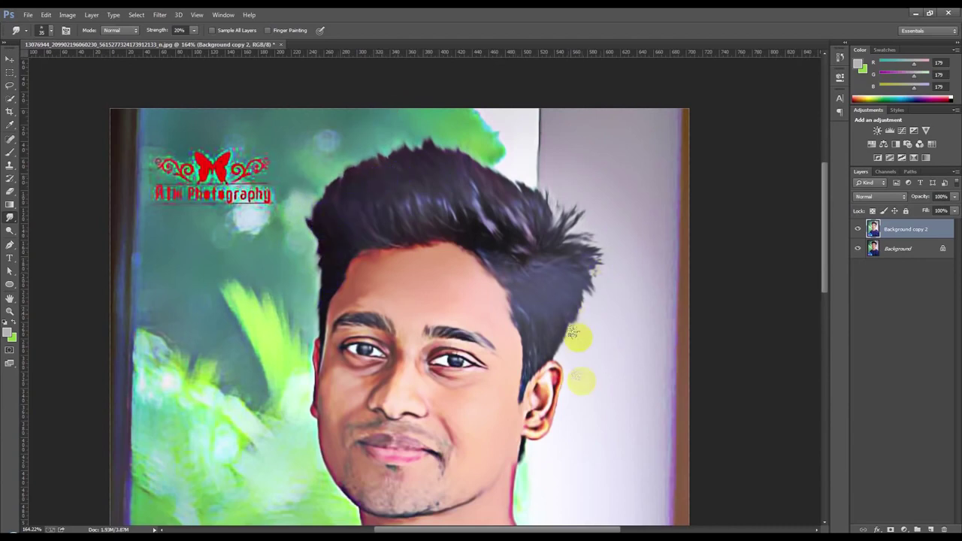
scroll(552, 348, down, 3)
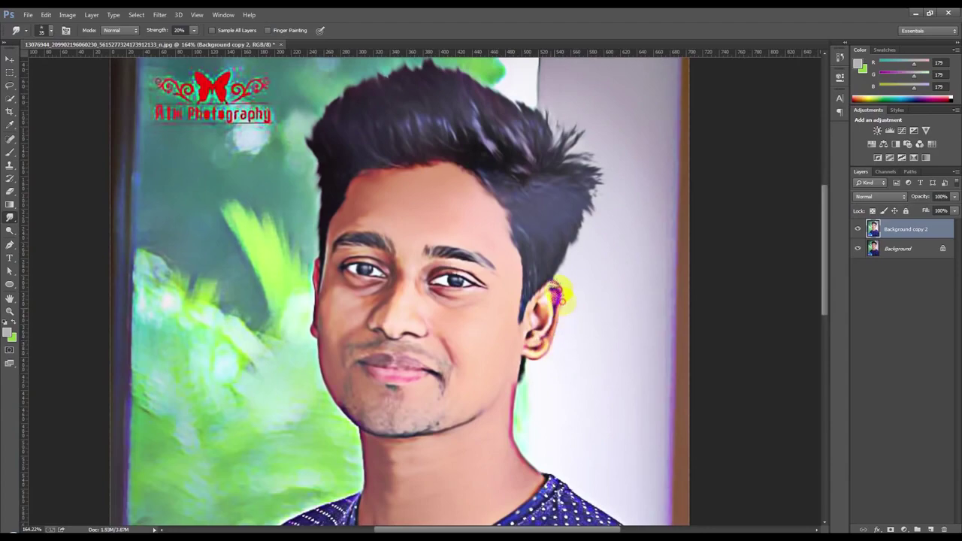
scroll(531, 350, down, 5)
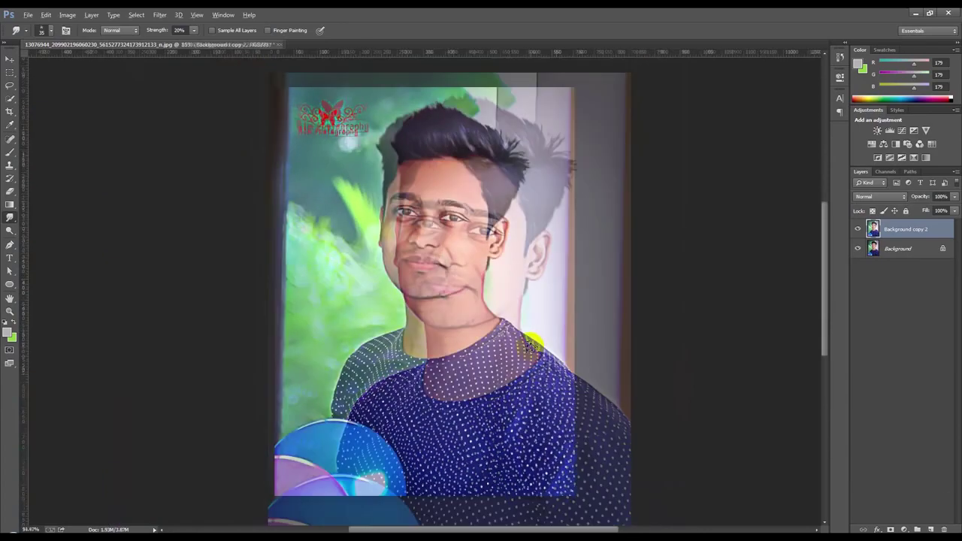
Reduce Saturation slightly in Hue/Saturation and apply it.
click(69, 15)
mouse_move(113, 40)
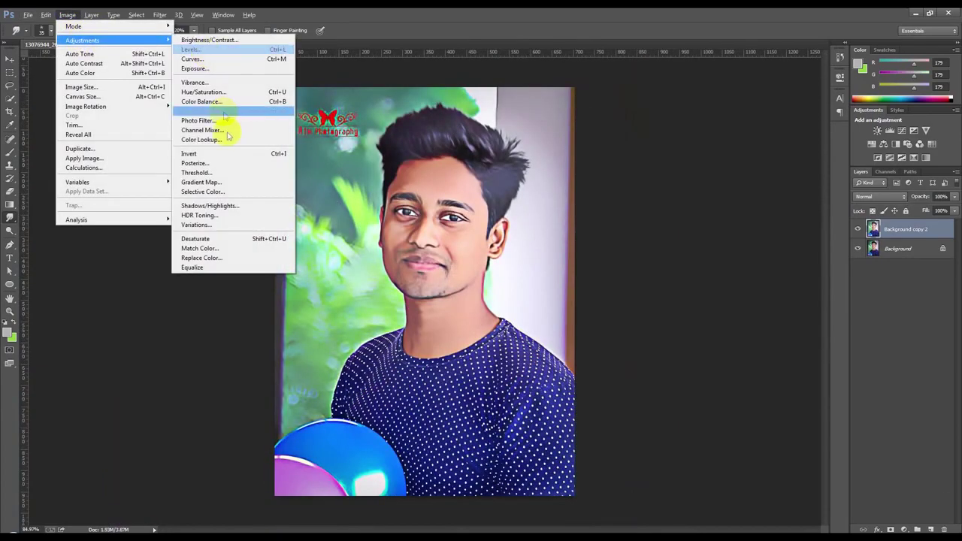
click(213, 92)
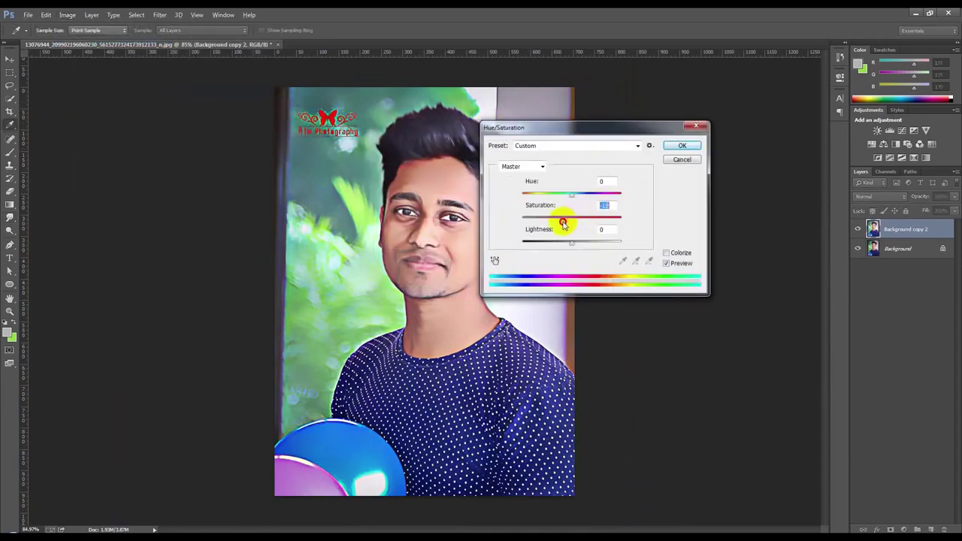
click(680, 150)
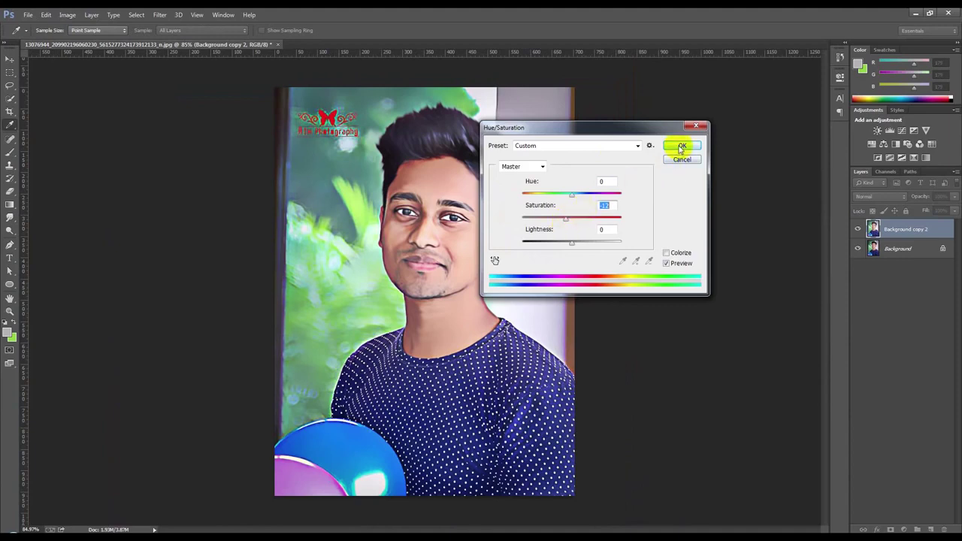
click(680, 148)
key(r)
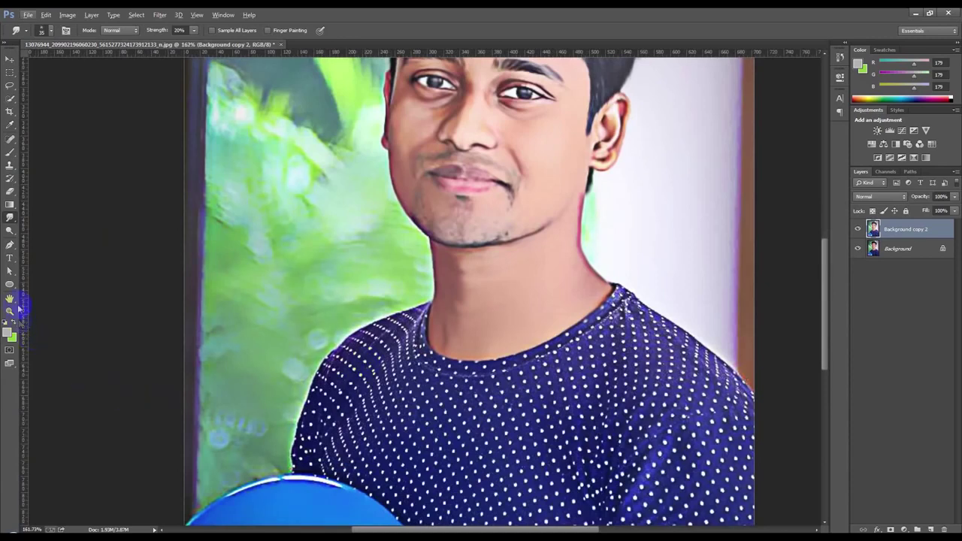
Trace a Pen path around the hair, face and shirt, starting at the shirt edge.
click(9, 248)
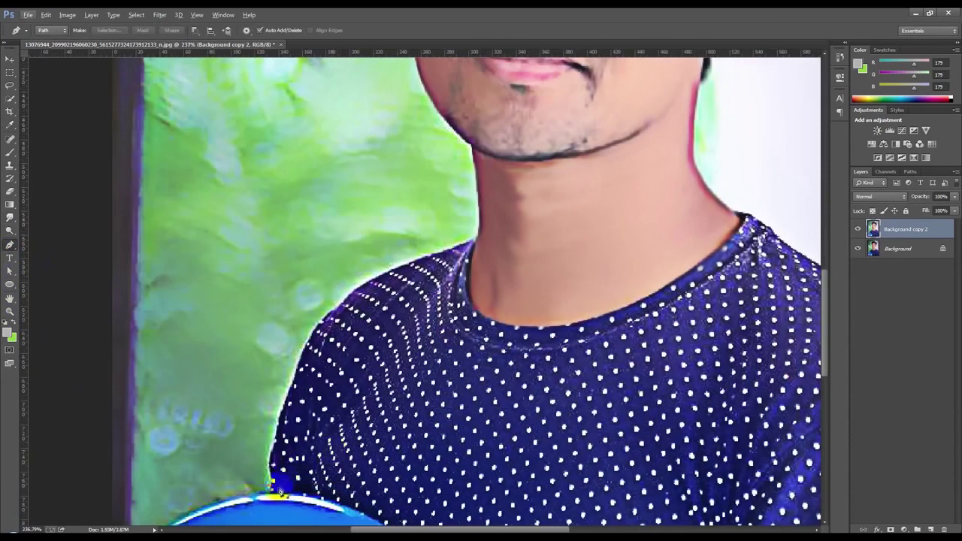
click(271, 491)
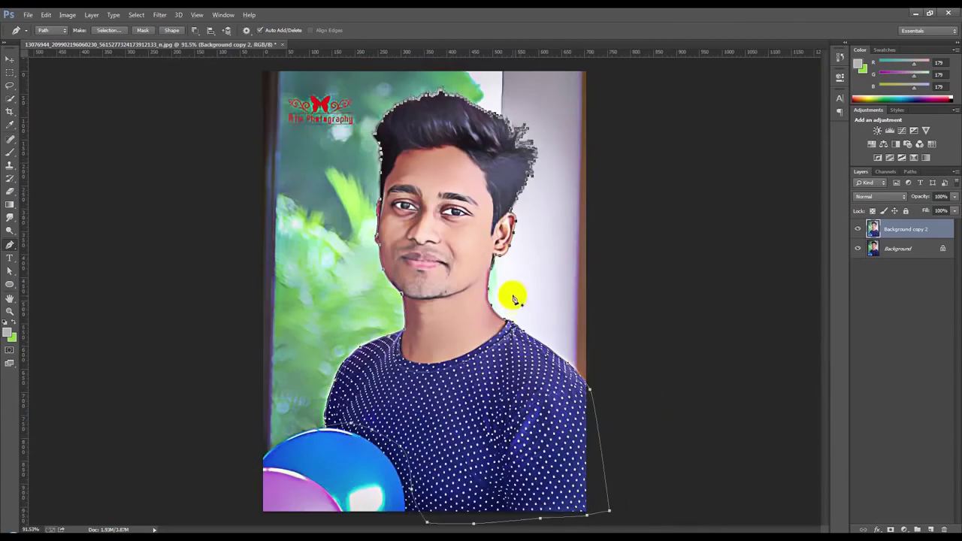
right_click(448, 231)
Convert the path to a selection, invert it, and add a layer mask keeping only the man.
click(482, 277)
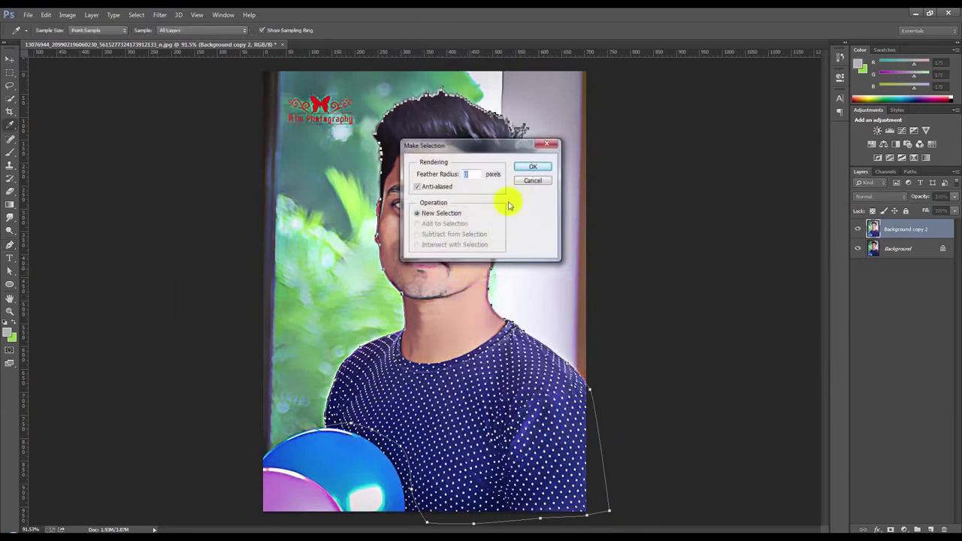
click(539, 167)
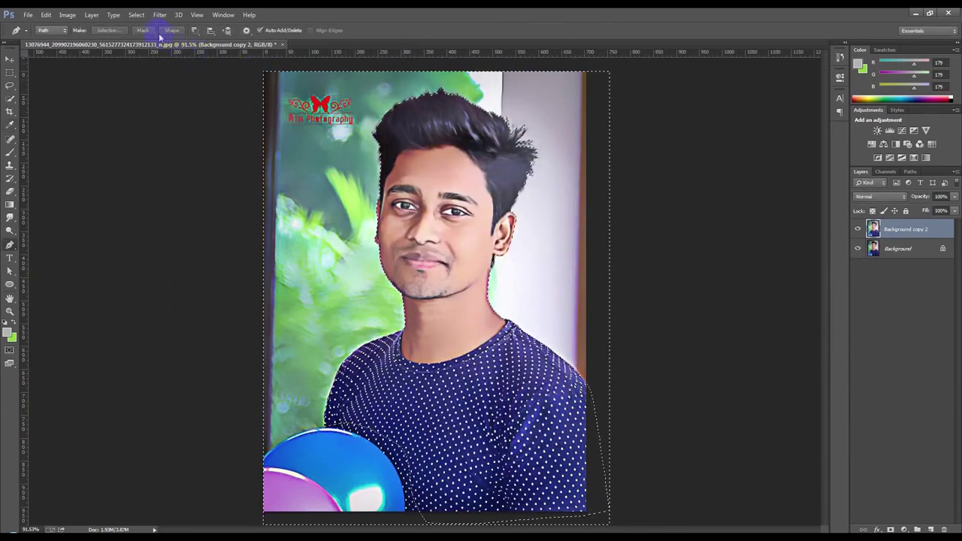
click(91, 14)
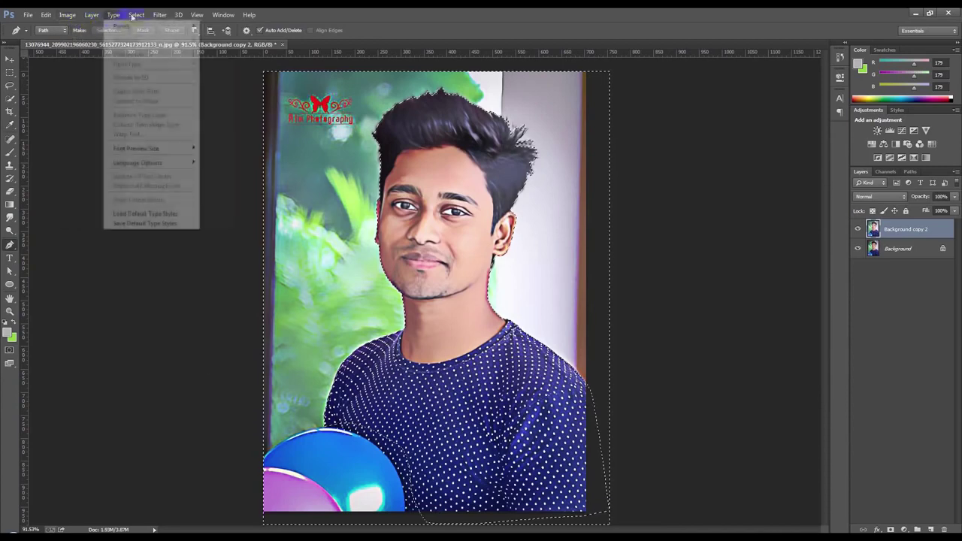
click(136, 14)
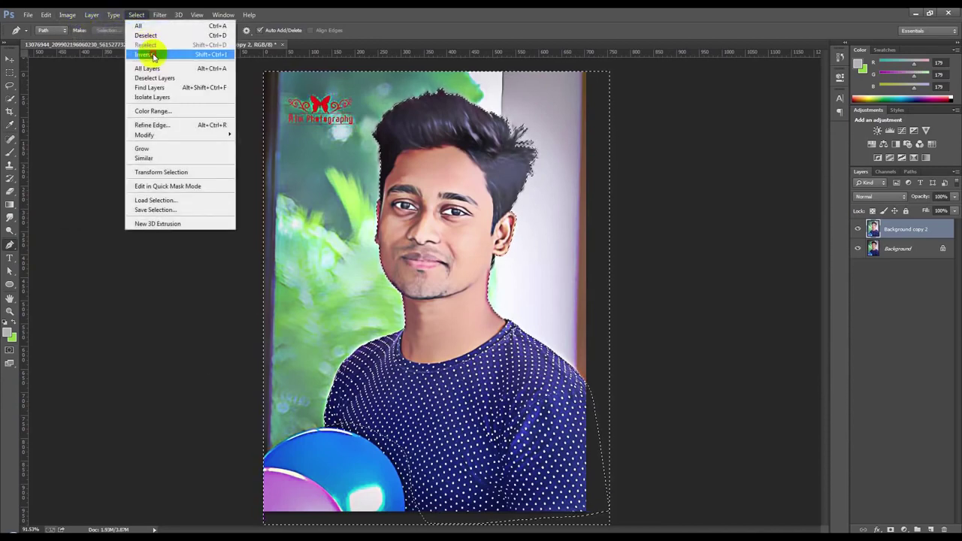
click(147, 54)
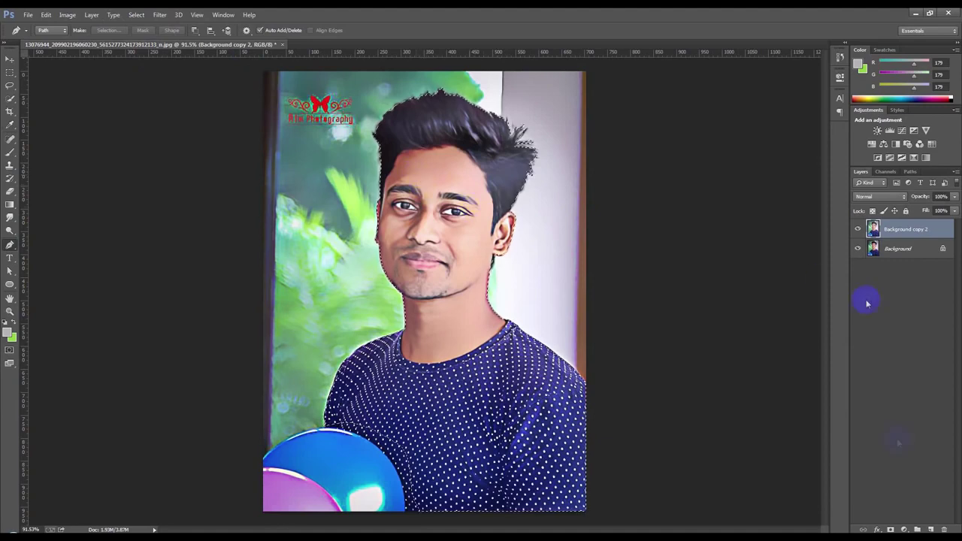
click(891, 529)
Hide the Background layer and nudge the cut-out man slightly with the Move tool.
click(10, 60)
click(860, 249)
click(549, 237)
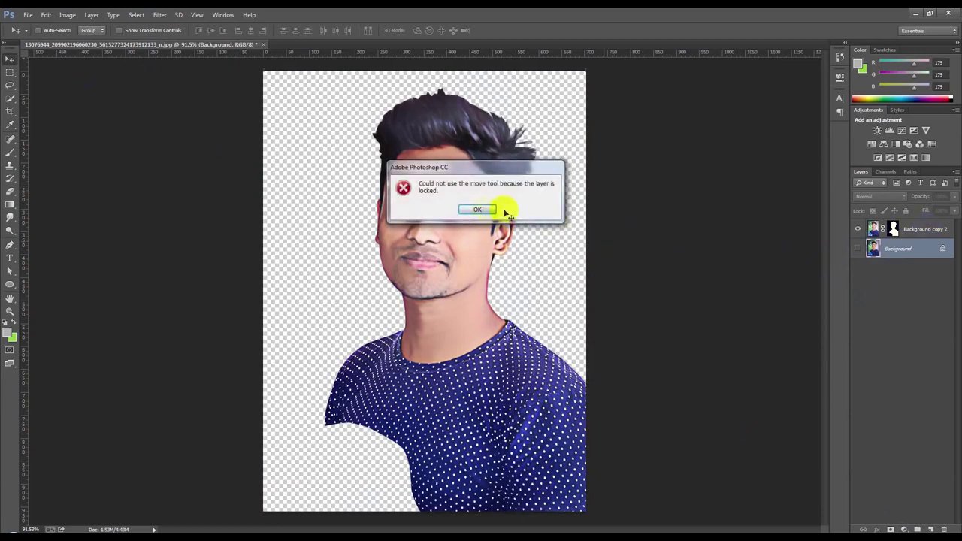
click(489, 209)
click(919, 229)
drag(439, 232, 419, 218)
Create a new blank document using the 1920 × 1080 px preset.
click(28, 14)
click(38, 30)
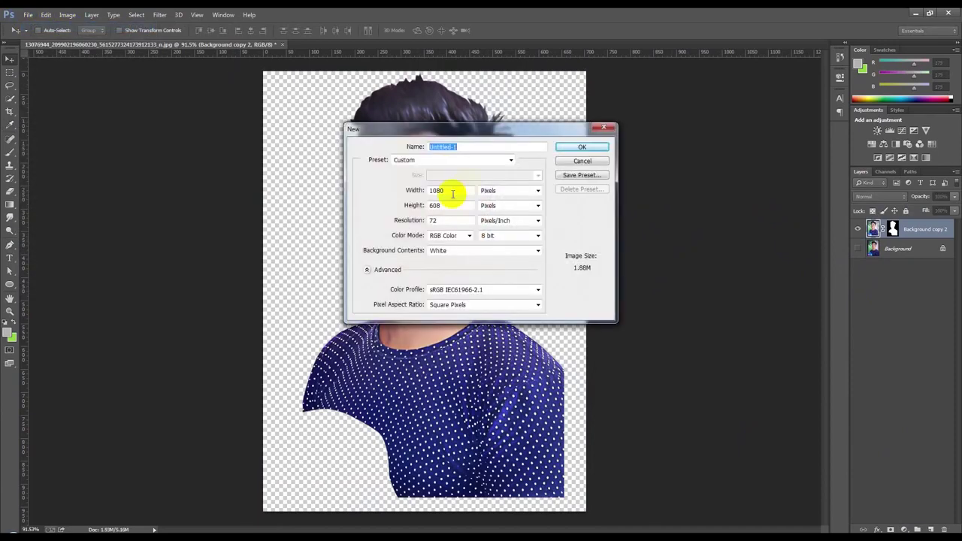
click(420, 159)
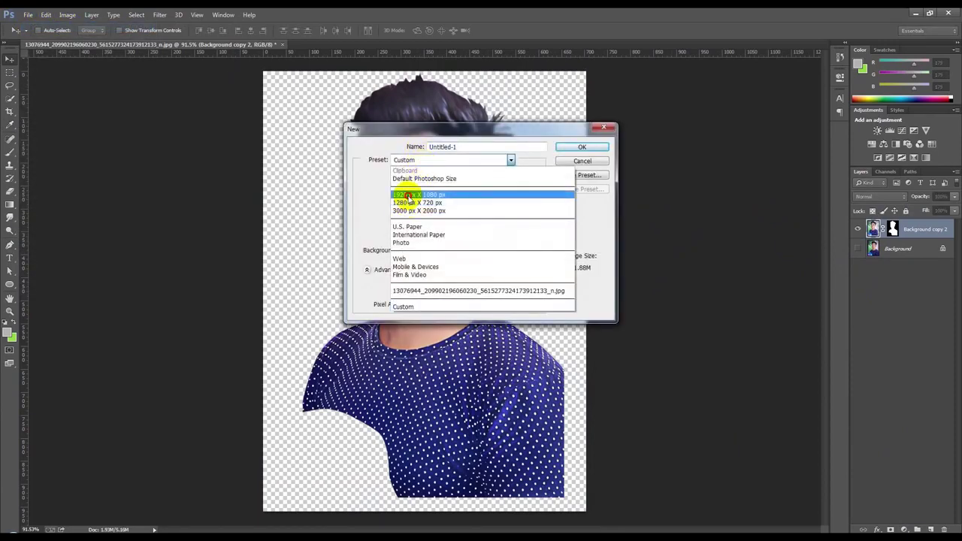
click(407, 197)
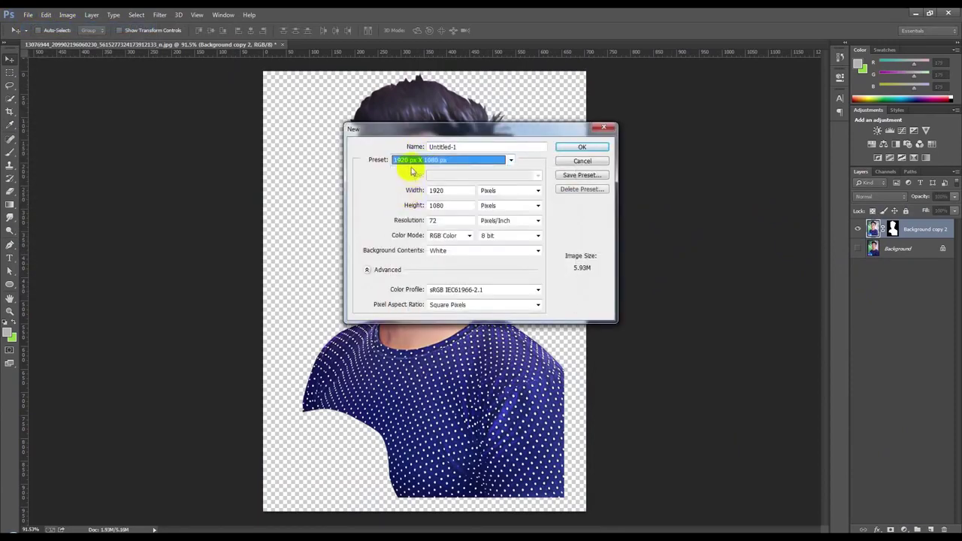
click(581, 148)
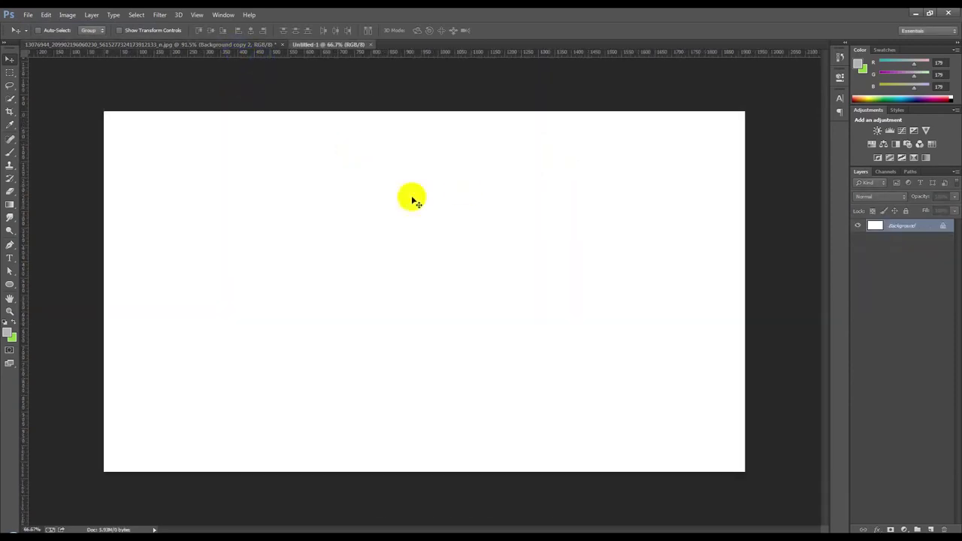
Set the foreground colour to pale pink fff0eb and fill the whole canvas with it.
click(7, 331)
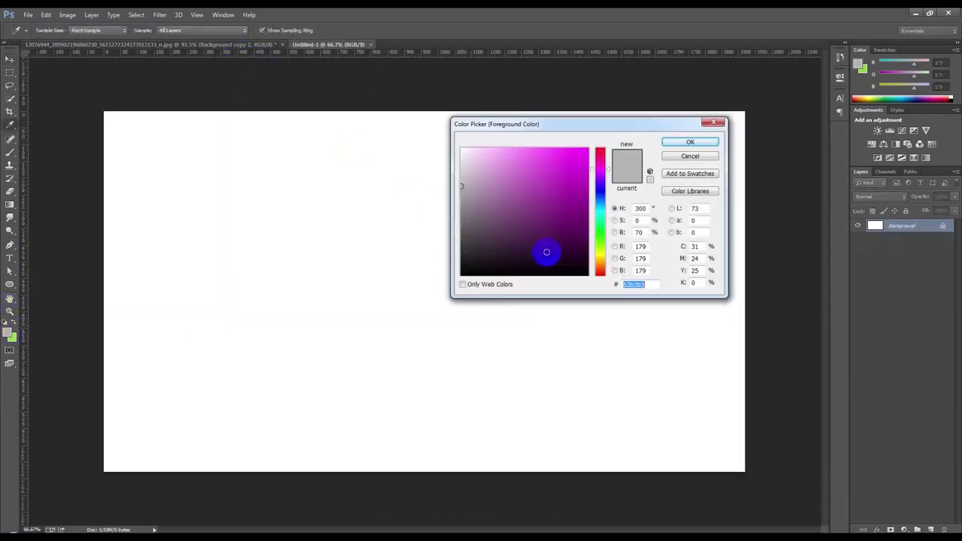
drag(600, 217, 600, 258)
click(471, 153)
drag(471, 153, 471, 148)
drag(602, 258, 604, 273)
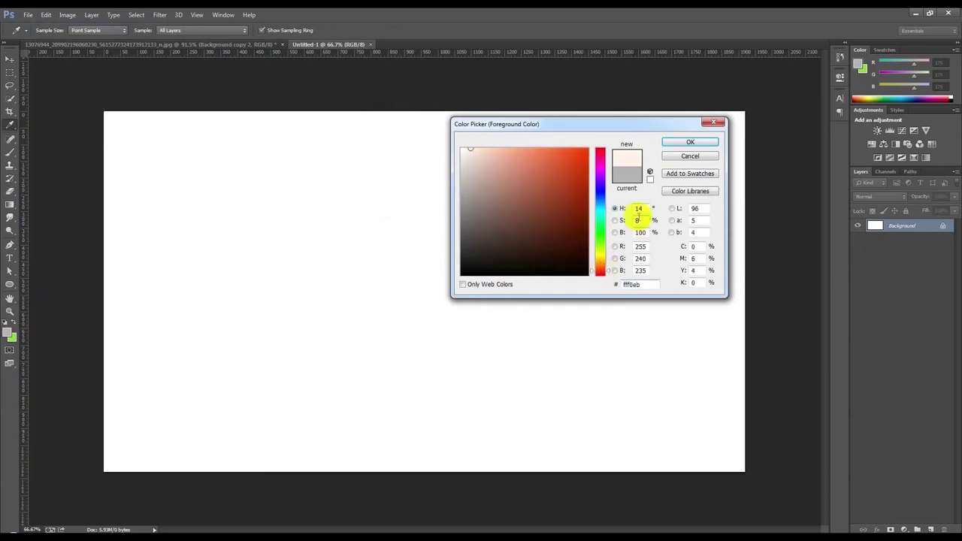
click(686, 144)
key(v)
key(alt+BackSpace)
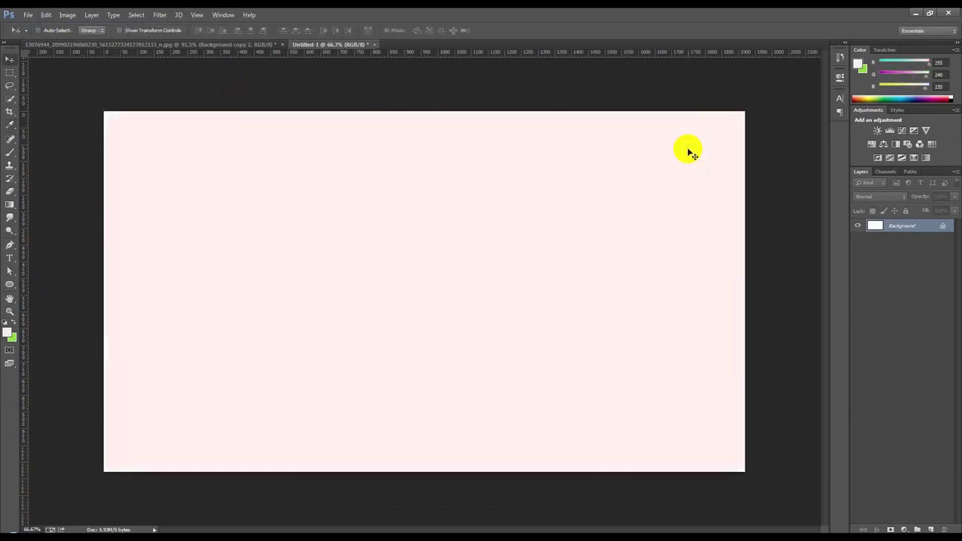
Look through the Image adjustment menu and close it without changes.
click(747, 304)
click(87, 30)
click(60, 17)
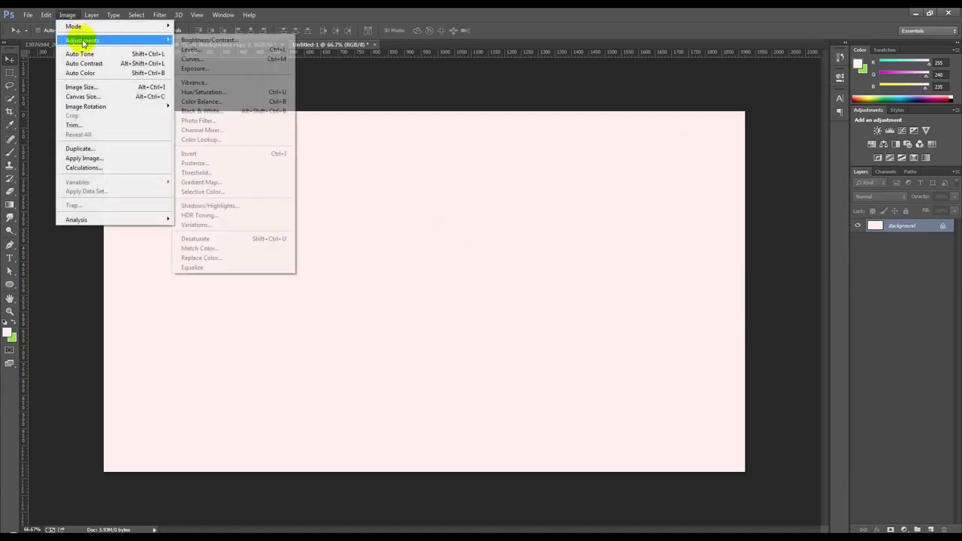
click(83, 262)
Drag the cut-out person layer from the photo onto the pink Untitled-1 canvas.
click(215, 45)
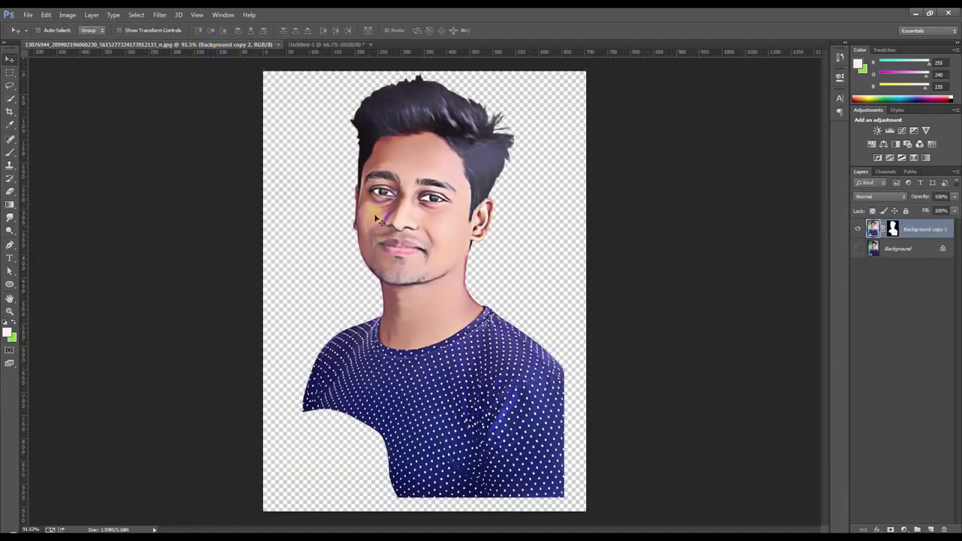
drag(368, 202, 304, 43)
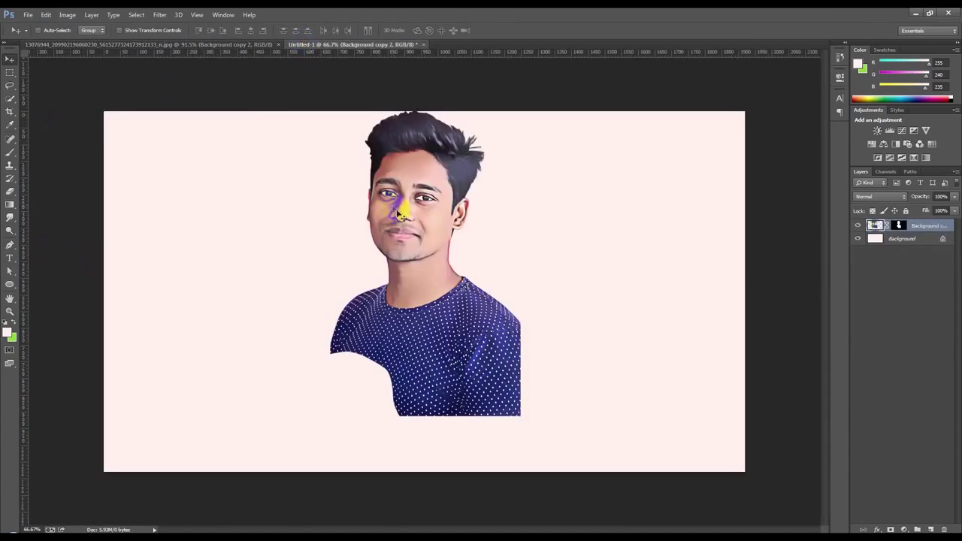
drag(304, 43, 408, 250)
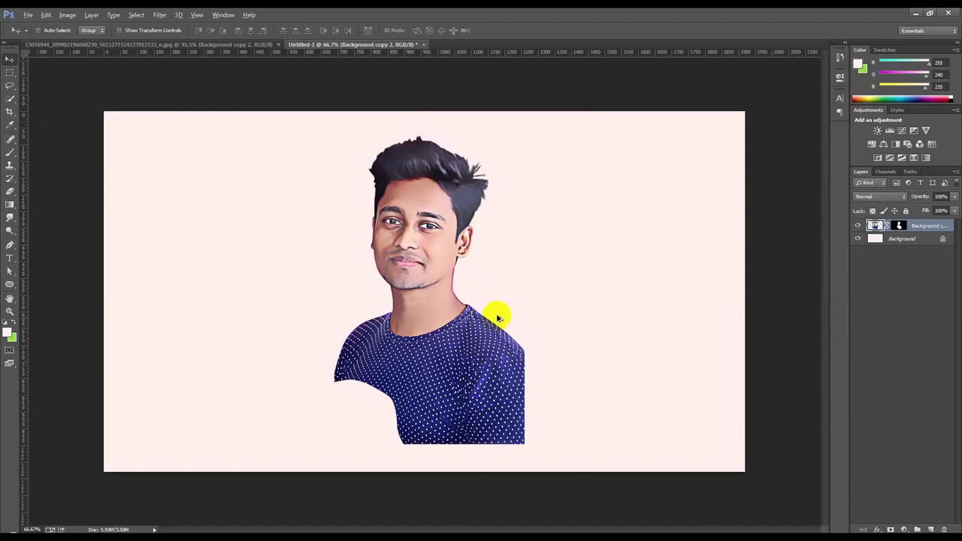
scroll(496, 315, up, 1)
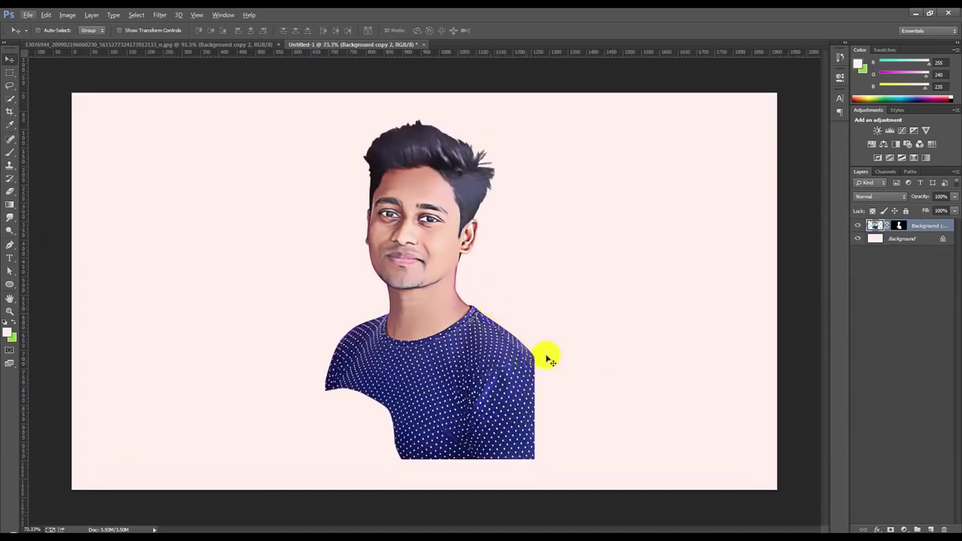
Rotate the person about -2.9° and nudge him slightly right.
key(ctrl+t)
drag(638, 343, 637, 339)
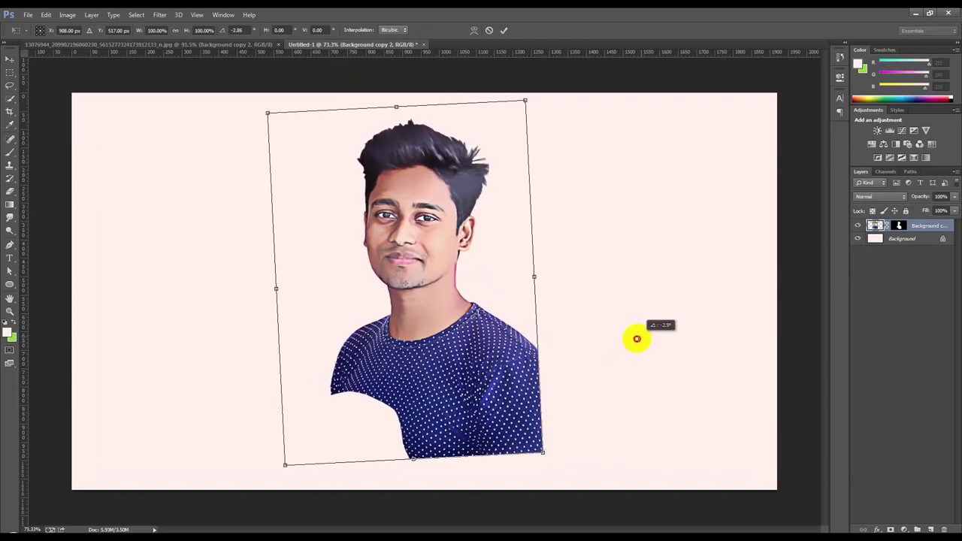
double_click(516, 334)
drag(493, 342, 503, 344)
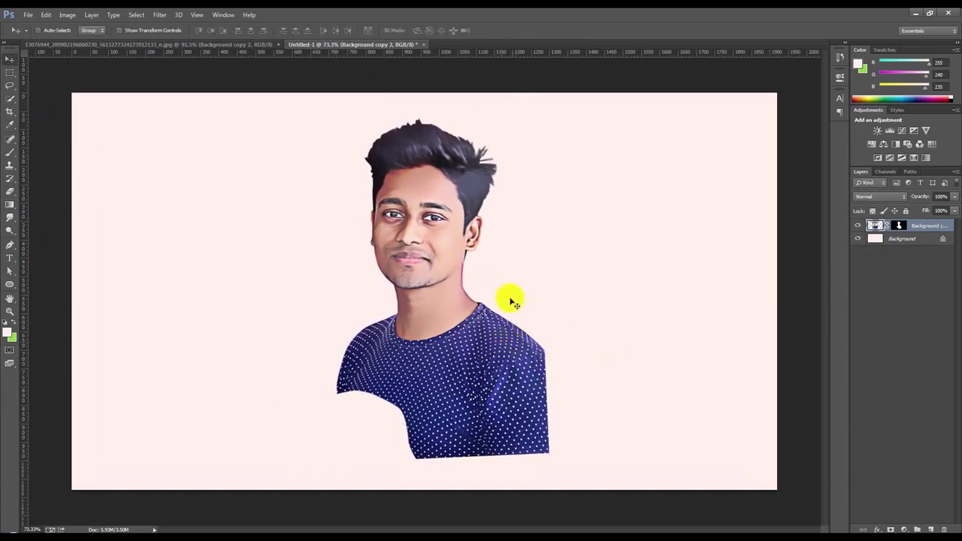
scroll(501, 213, up, 2)
scroll(456, 103, up, 2)
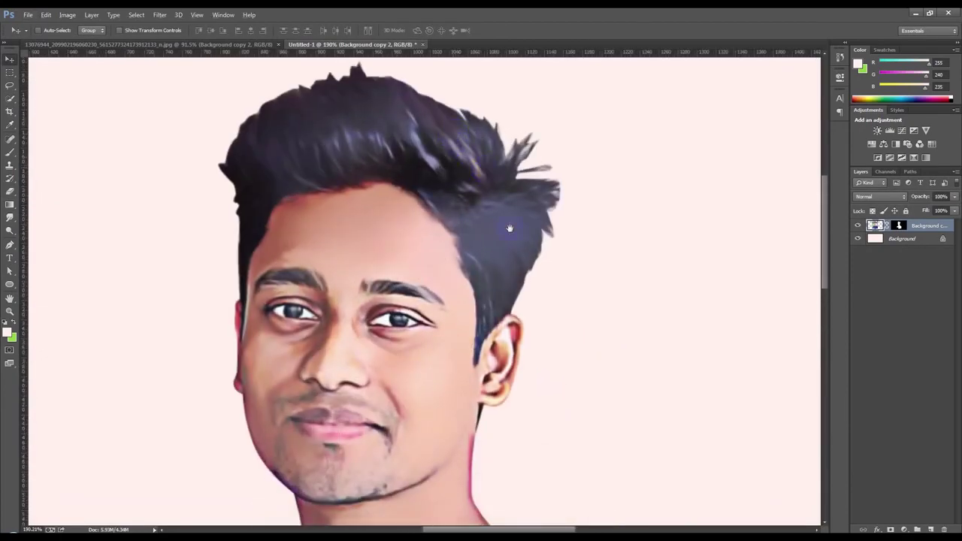
drag(510, 228, 550, 297)
scroll(359, 165, up, 2)
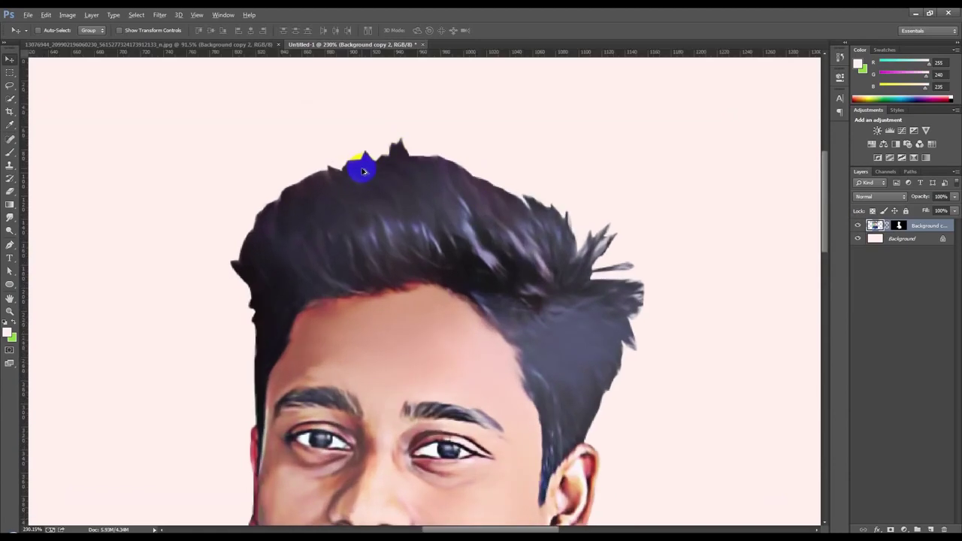
Convert the person layer to a Smart Object, then rasterize it.
right_click(921, 224)
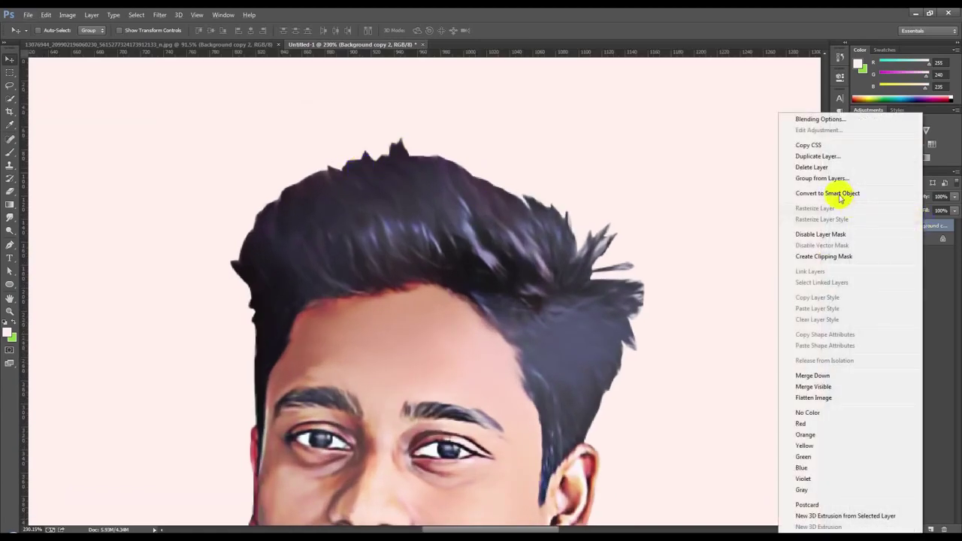
click(837, 195)
right_click(906, 225)
click(790, 234)
scroll(651, 241, down, 1)
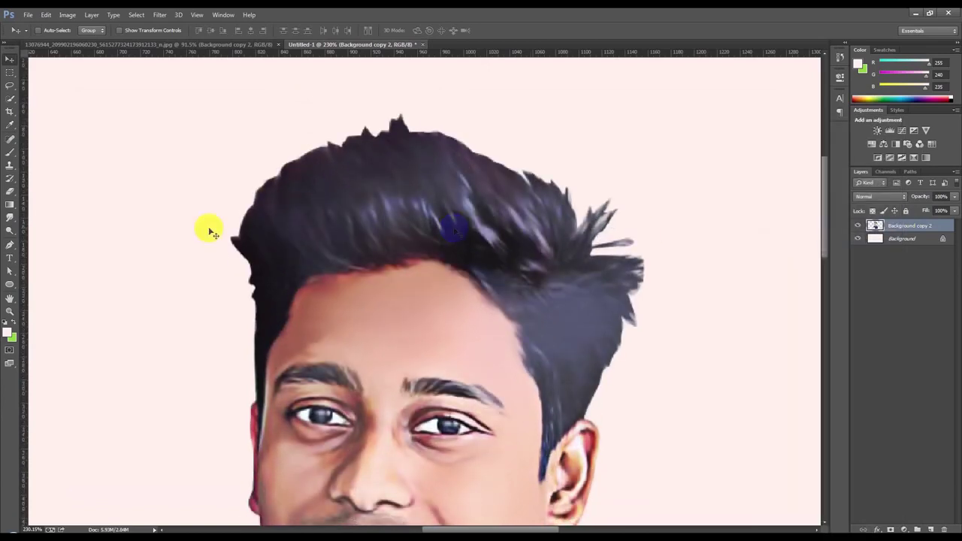
With the Smudge tool at 50%, pull the top and left hair edges into soft strands.
click(11, 218)
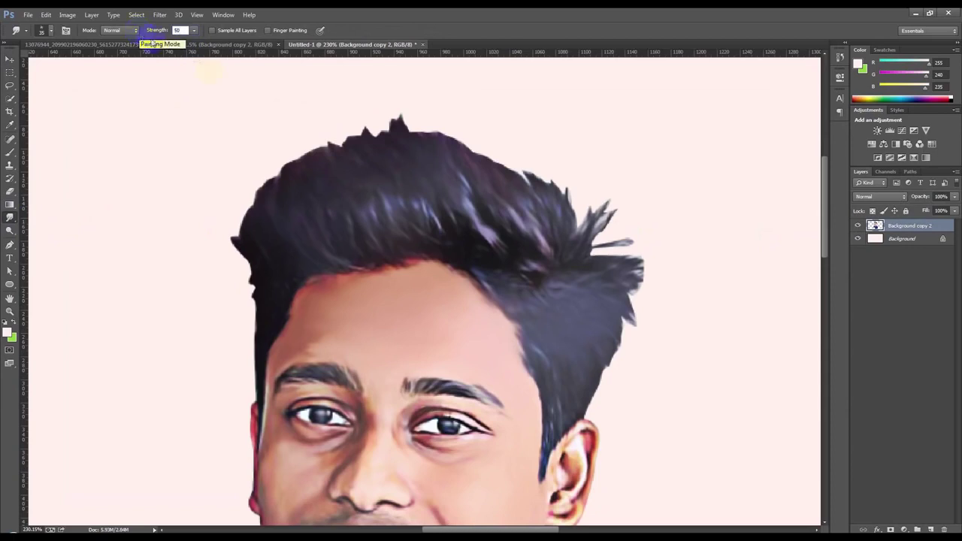
drag(354, 150, 318, 125)
drag(370, 150, 350, 116)
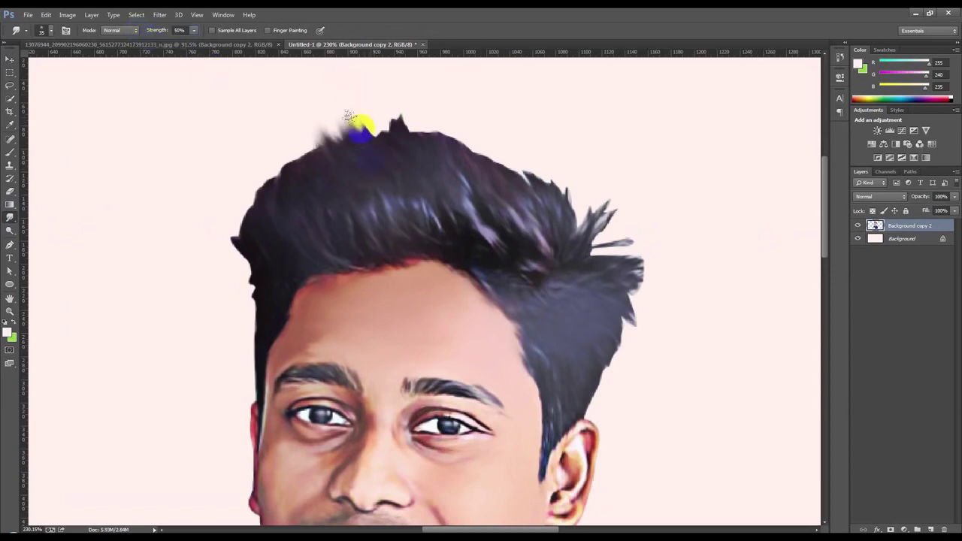
drag(397, 185, 344, 194)
drag(338, 146, 314, 109)
drag(308, 149, 294, 104)
drag(323, 188, 294, 98)
drag(311, 150, 308, 140)
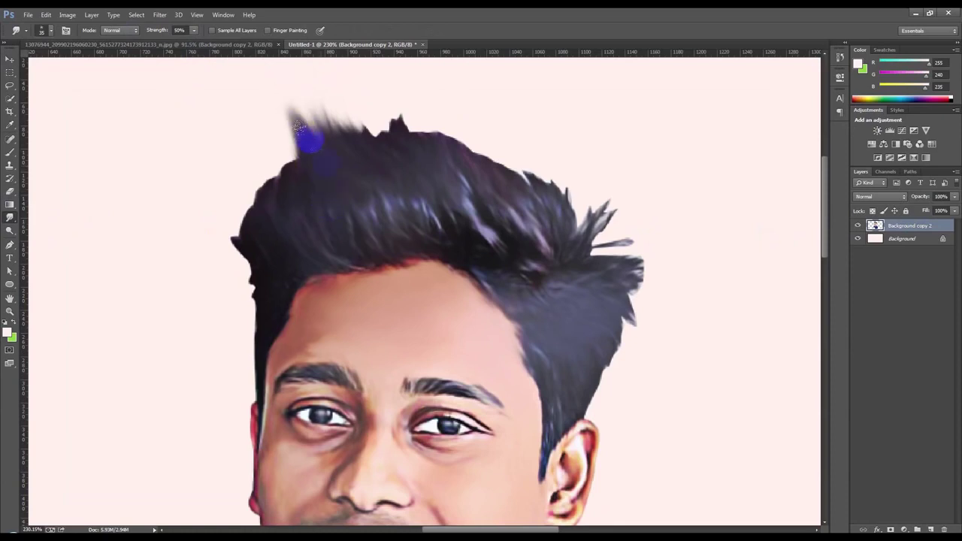
drag(345, 178, 307, 107)
mouse_move(318, 209)
mouse_down()
mouse_move(271, 113)
mouse_move(263, 131)
mouse_up()
mouse_move(286, 211)
mouse_down()
mouse_move(249, 120)
mouse_move(251, 146)
mouse_up()
drag(274, 240, 227, 176)
drag(255, 212, 226, 167)
drag(255, 237, 214, 202)
drag(254, 236, 226, 197)
drag(276, 258, 189, 222)
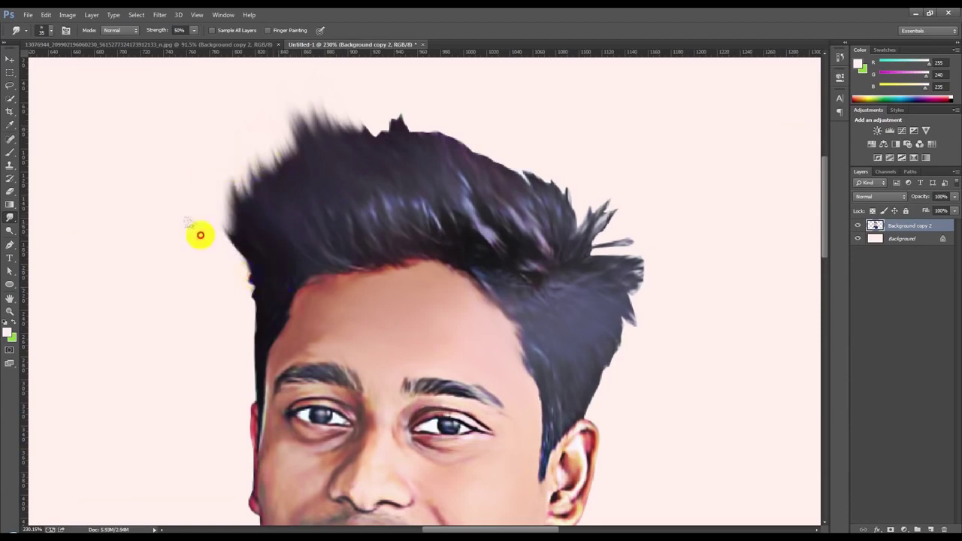
mouse_move(256, 267)
mouse_down()
mouse_move(218, 309)
mouse_move(256, 344)
mouse_move(214, 403)
mouse_up()
drag(263, 320, 253, 350)
drag(263, 315, 223, 386)
mouse_move(251, 339)
mouse_down()
mouse_move(233, 412)
mouse_move(250, 385)
mouse_move(241, 406)
mouse_up()
scroll(376, 259, up, 3)
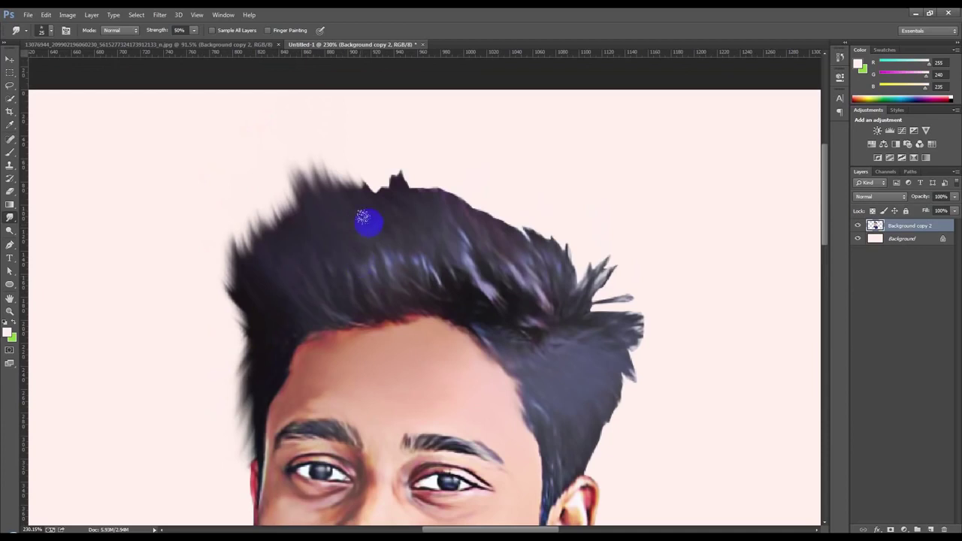
Smudge the top hair spikes and right-side crown strands into smooth painterly streaks.
drag(380, 217, 365, 136)
mouse_move(399, 185)
mouse_down()
mouse_move(388, 109)
mouse_move(445, 211)
mouse_move(412, 161)
mouse_move(406, 195)
mouse_up()
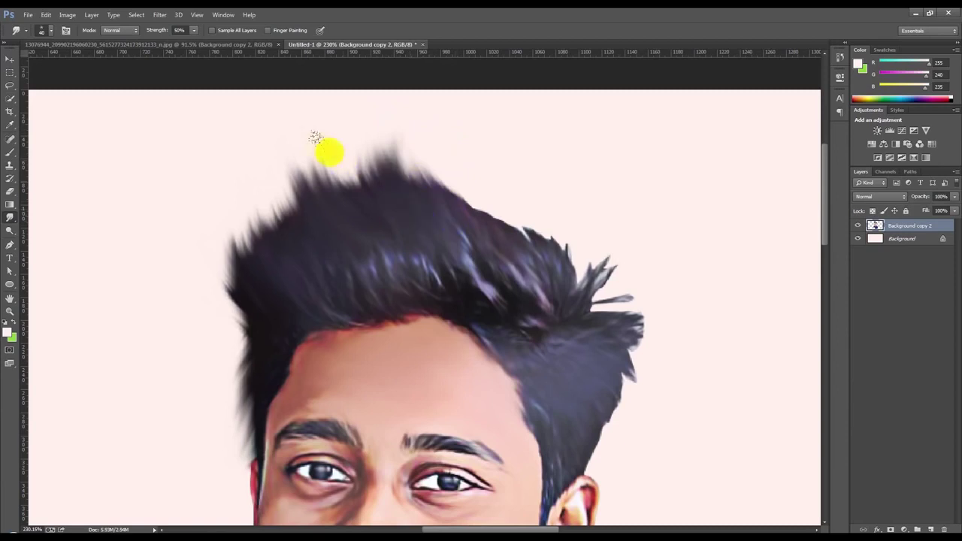
drag(282, 203, 262, 251)
drag(380, 223, 381, 110)
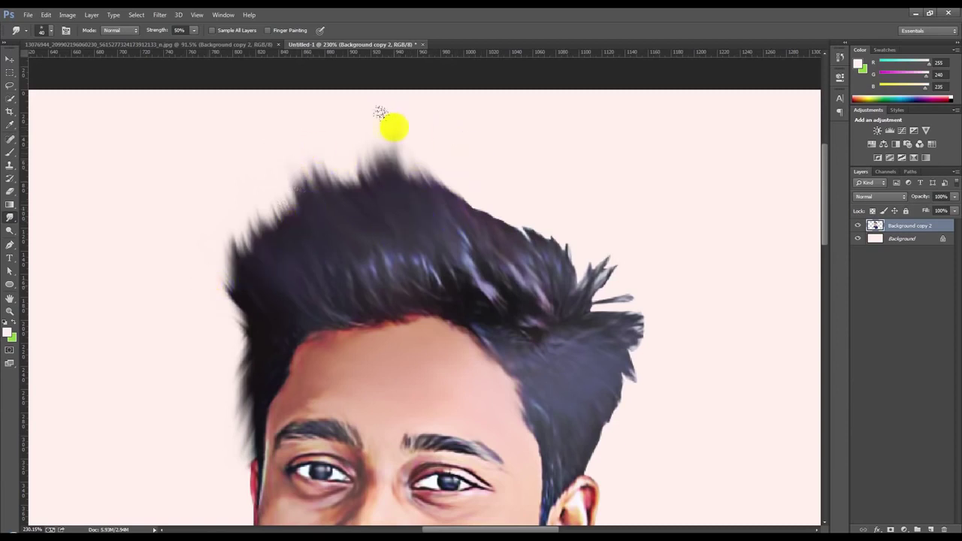
drag(355, 183, 325, 127)
mouse_move(412, 207)
mouse_down()
mouse_move(451, 192)
mouse_move(439, 134)
mouse_up()
drag(475, 218, 501, 212)
mouse_move(509, 245)
mouse_down()
mouse_move(453, 136)
mouse_move(462, 93)
mouse_up()
mouse_move(477, 187)
mouse_down()
mouse_move(501, 200)
mouse_move(483, 142)
mouse_up()
drag(540, 263, 501, 192)
mouse_move(535, 242)
mouse_down()
mouse_move(519, 227)
mouse_move(584, 284)
mouse_up()
mouse_move(585, 215)
mouse_down()
mouse_move(580, 267)
mouse_move(633, 202)
mouse_up()
drag(582, 307, 570, 294)
drag(576, 196, 579, 244)
drag(572, 202, 596, 264)
drag(599, 200, 594, 259)
drag(616, 217, 573, 301)
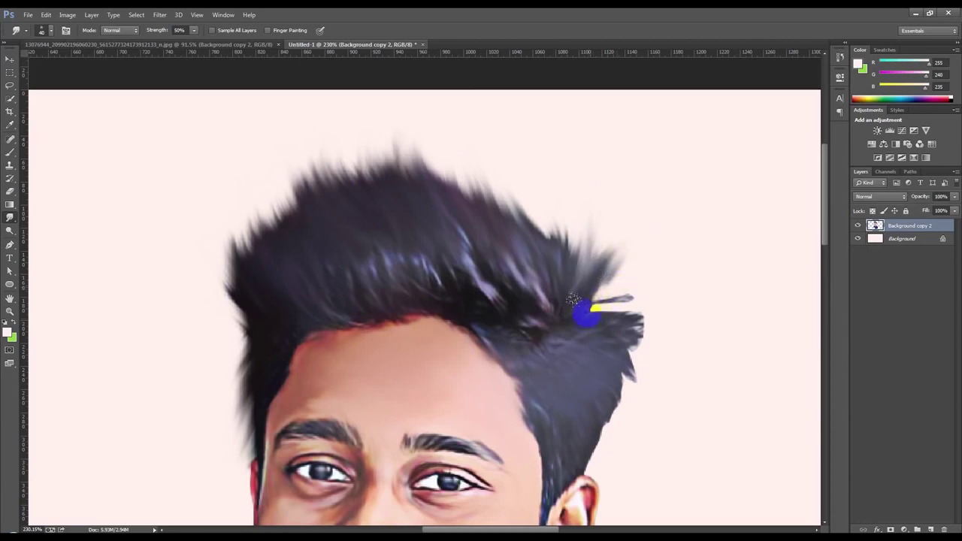
drag(660, 240, 611, 281)
mouse_move(583, 316)
mouse_down()
mouse_move(706, 324)
mouse_move(621, 325)
mouse_move(655, 334)
mouse_move(644, 368)
mouse_up()
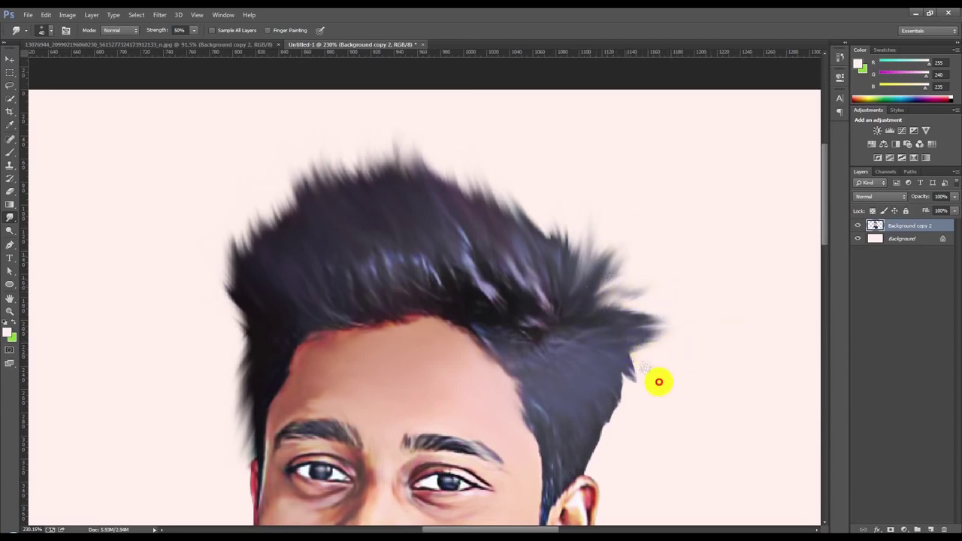
Soften the right hair tip and blend the remaining top strands into soft streaks.
scroll(660, 361, down, 1)
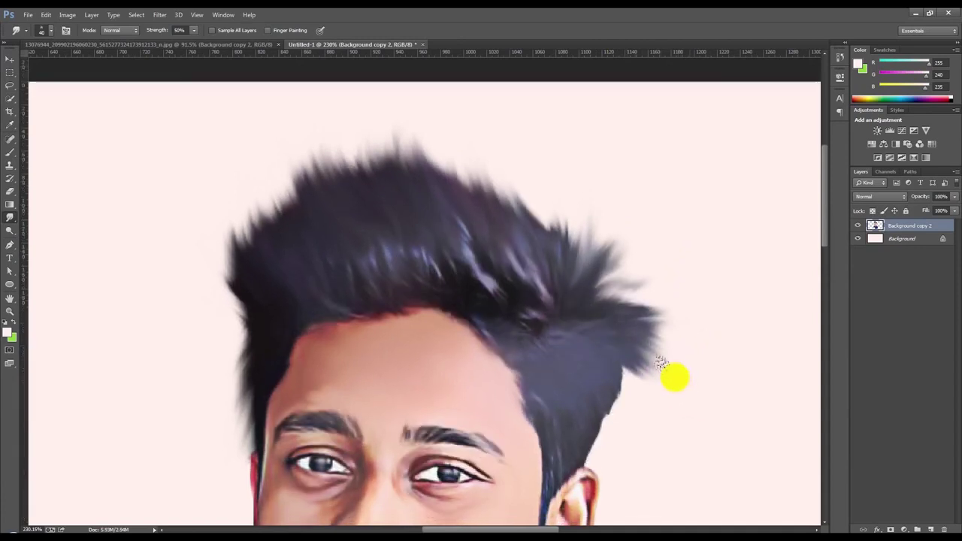
scroll(661, 364, down, 3)
mouse_move(636, 376)
mouse_down()
mouse_move(609, 358)
mouse_move(604, 379)
mouse_move(586, 378)
mouse_move(605, 429)
mouse_up()
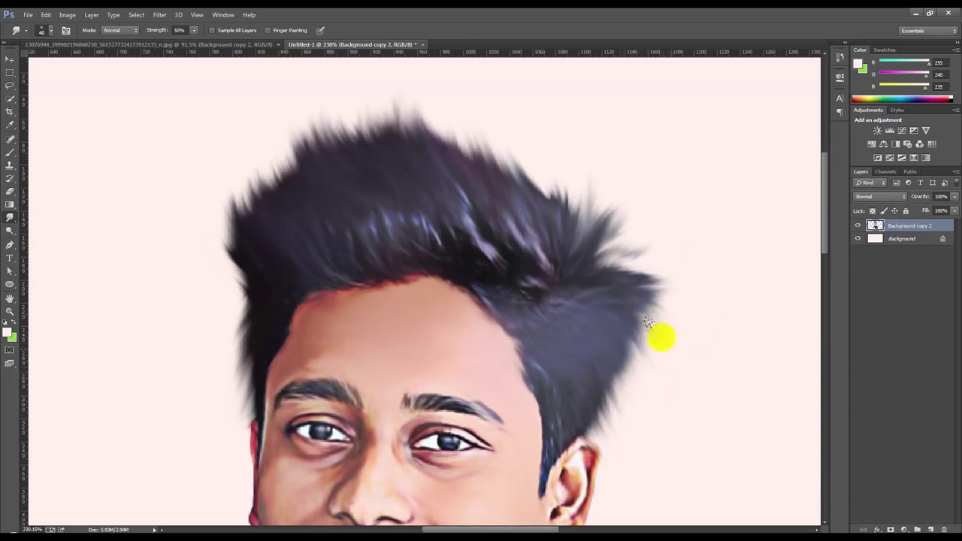
drag(652, 290, 634, 279)
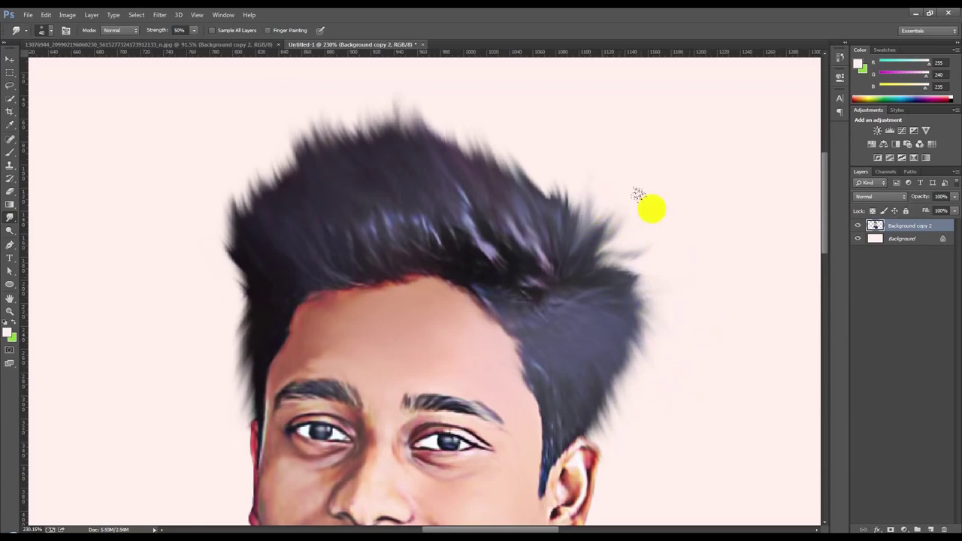
scroll(645, 269, down, 5)
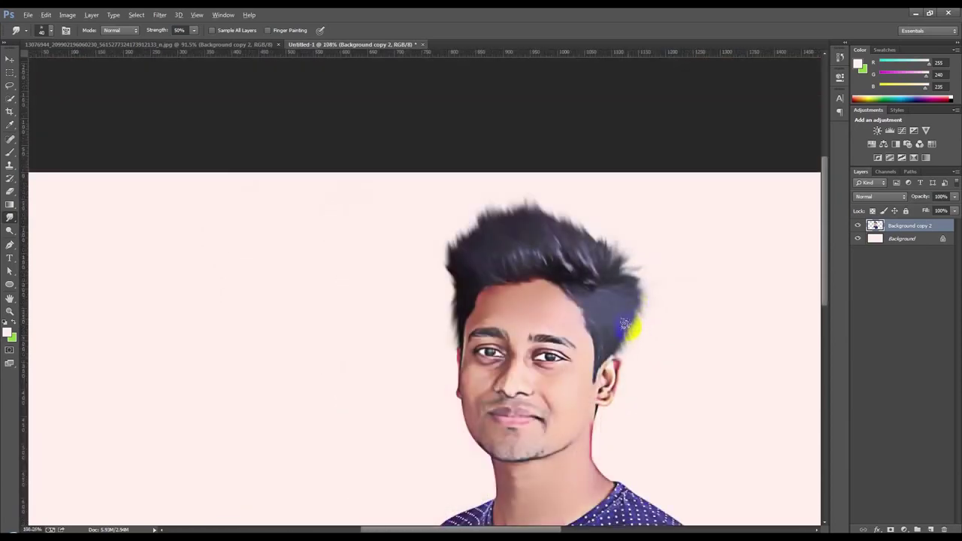
scroll(571, 304, down, 3)
scroll(511, 259, up, 3)
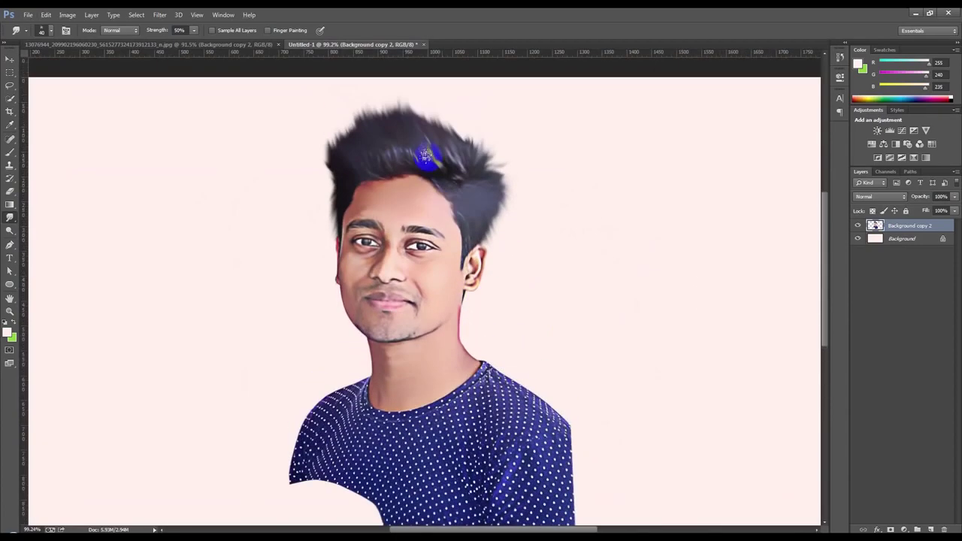
scroll(425, 156, up, 2)
drag(433, 92, 389, 112)
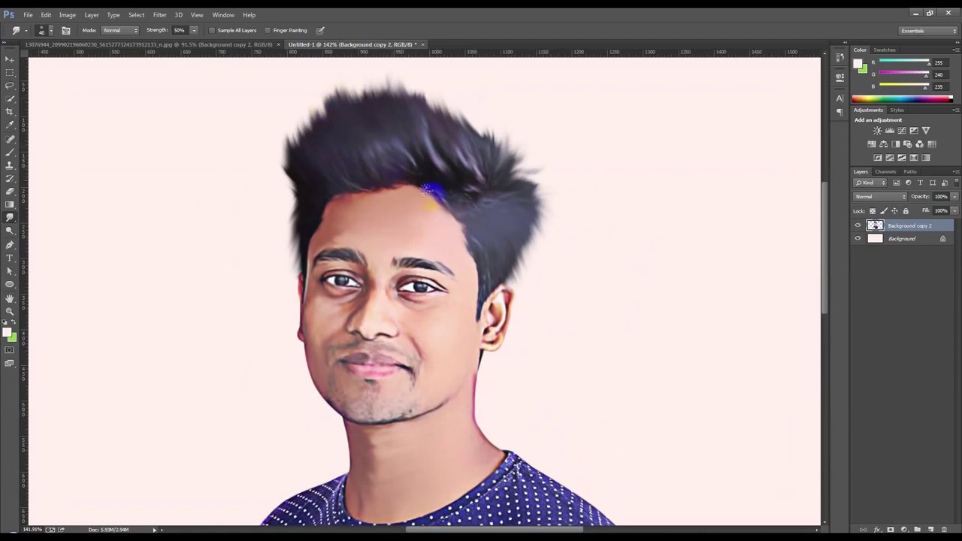
scroll(459, 197, up, 2)
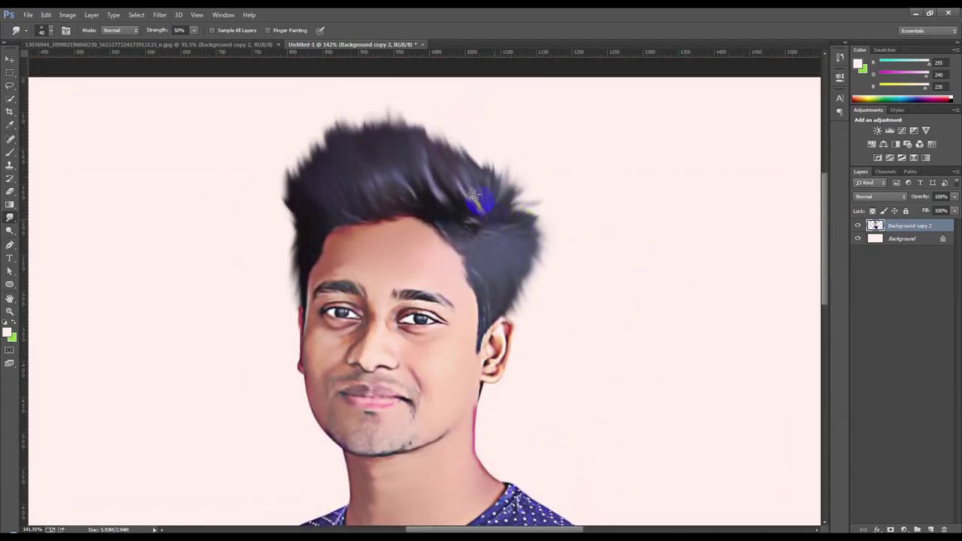
Fit the whole image in the window and switch to the Move tool.
key(ctrl+0)
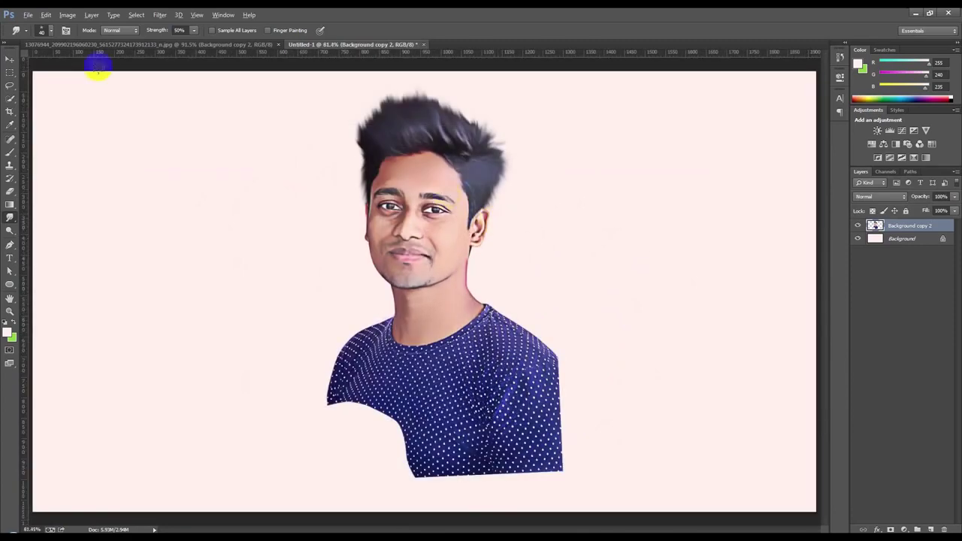
key(v)
scroll(481, 203, up, 2)
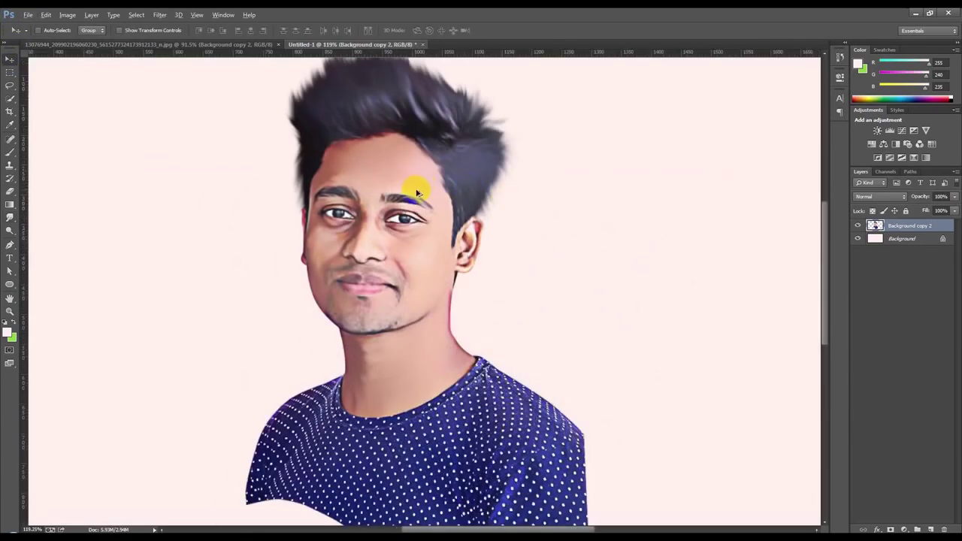
scroll(415, 187, up, 2)
scroll(409, 229, up, 1)
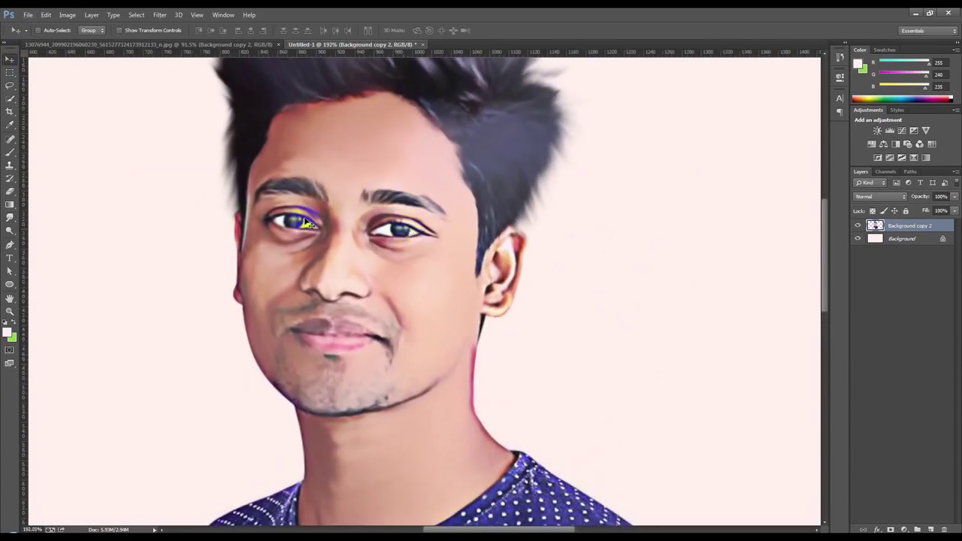
scroll(259, 218, down, 2)
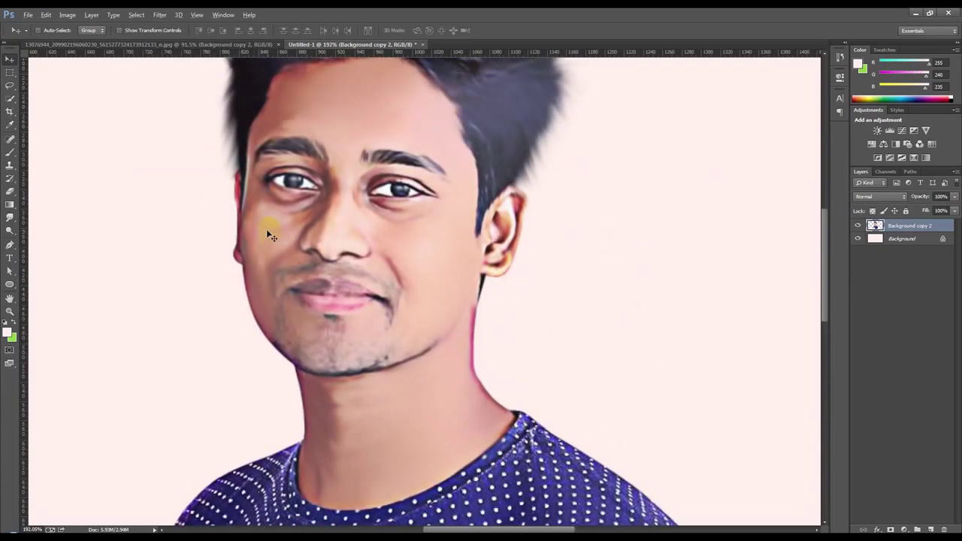
scroll(267, 230, down, 1)
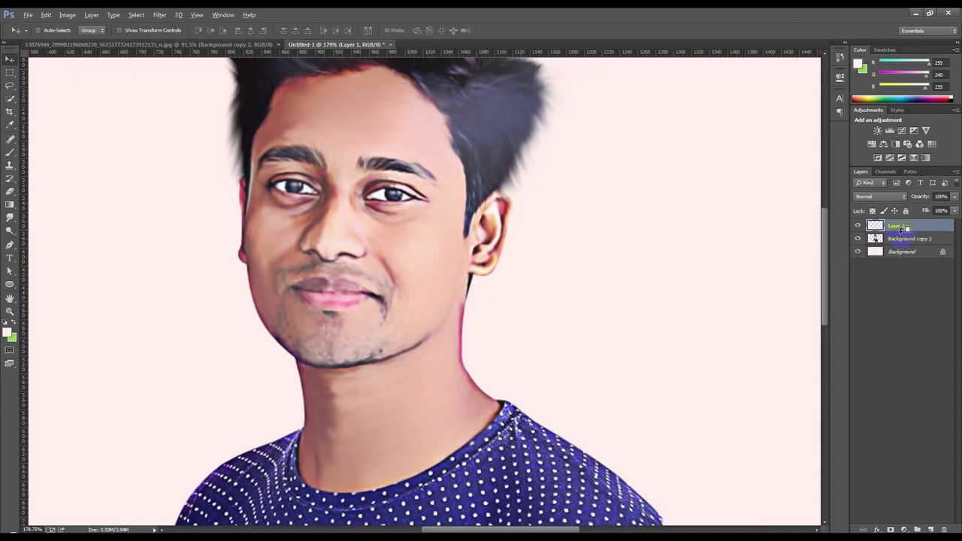
Clip Layer 1 to the portrait layer below and set layer thumbnails to medium.
right_click(906, 228)
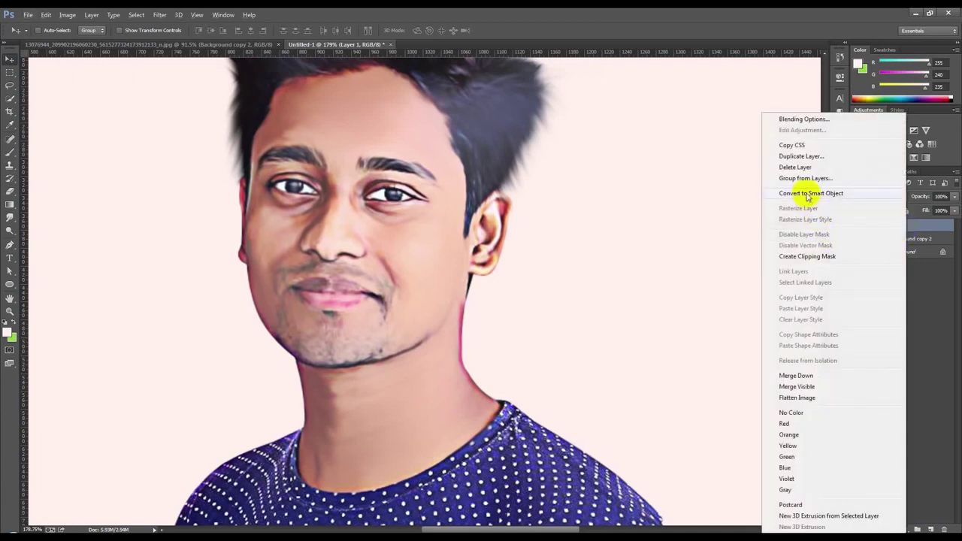
click(809, 258)
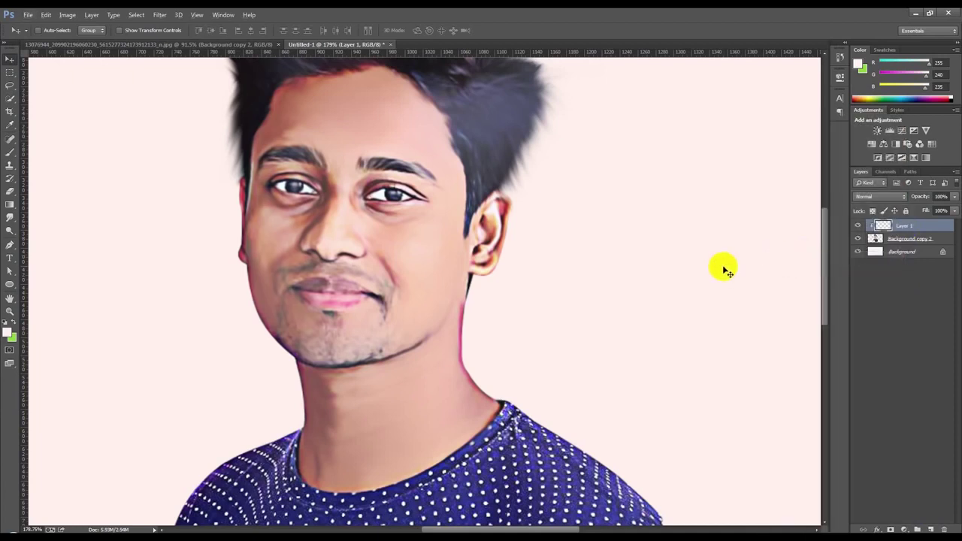
right_click(881, 312)
click(888, 342)
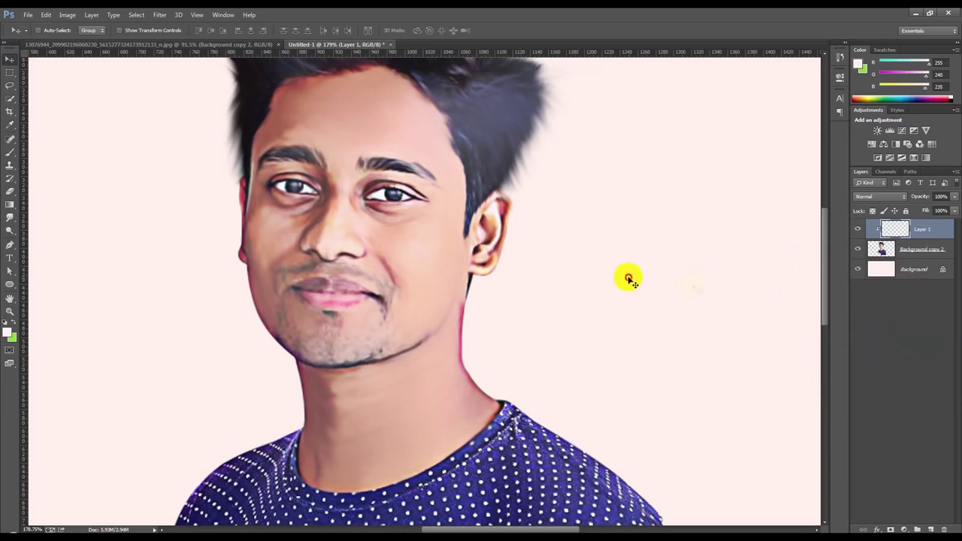
Widen the side panel, dismiss the no-layers warning, and reselect Layer 1.
click(852, 334)
drag(851, 333, 825, 333)
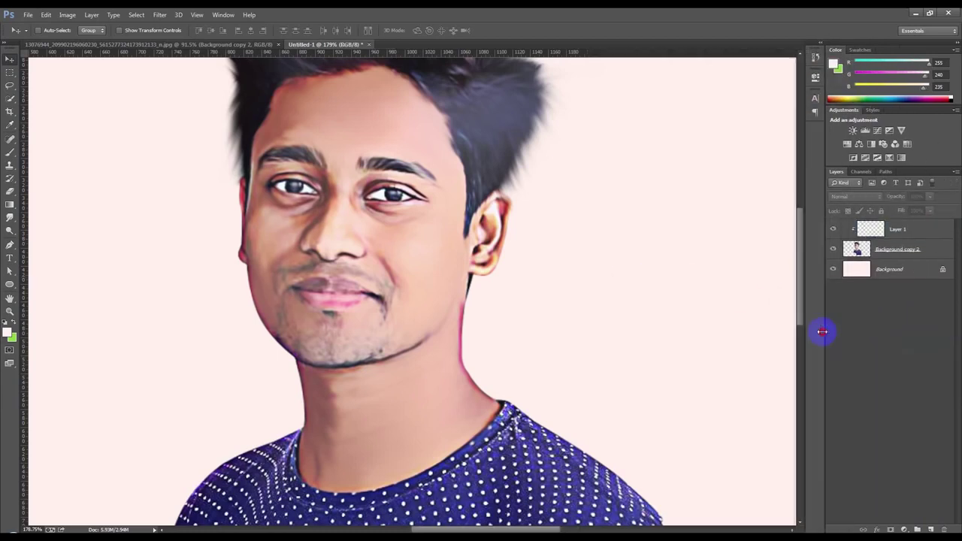
click(379, 188)
click(475, 209)
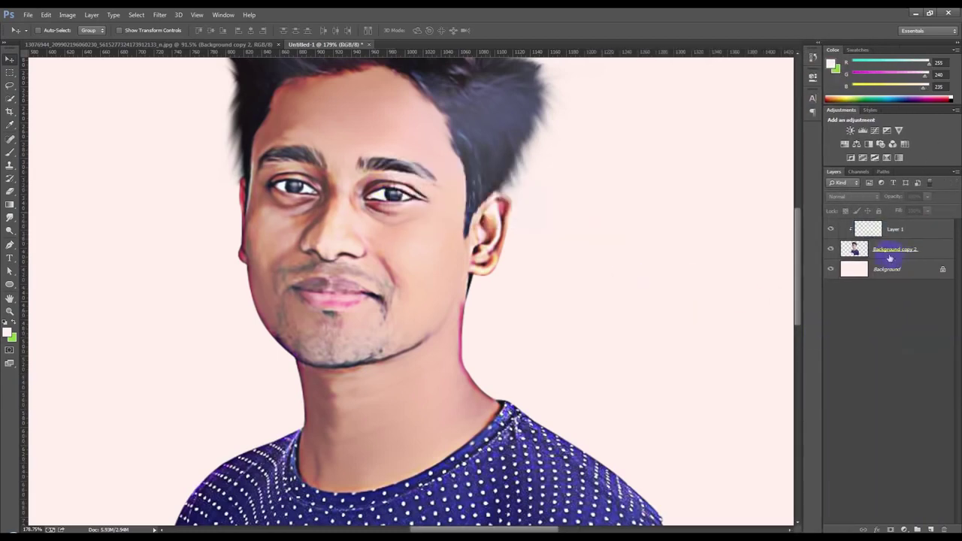
click(895, 229)
click(10, 153)
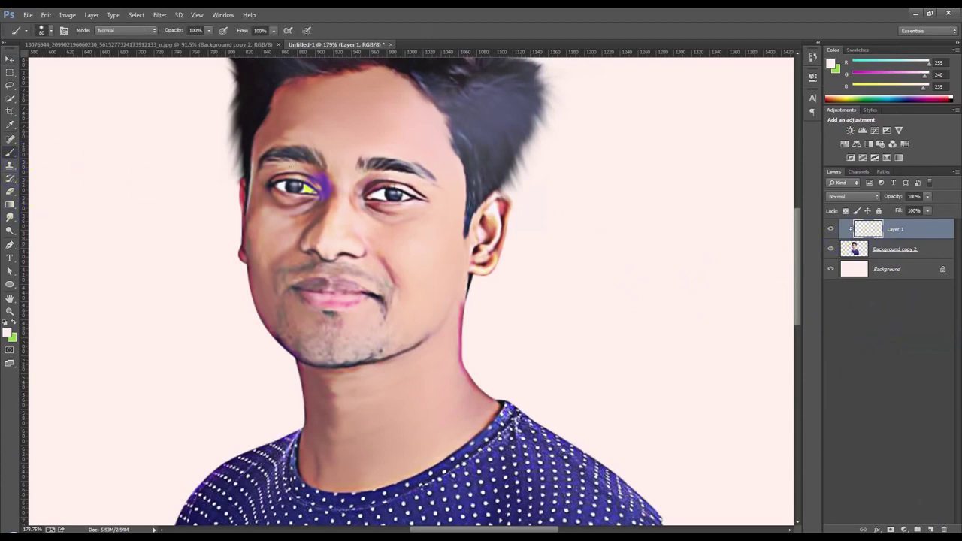
Sample the face's skin tone and set up a soft brush at 58% opacity.
scroll(354, 190, up, 2)
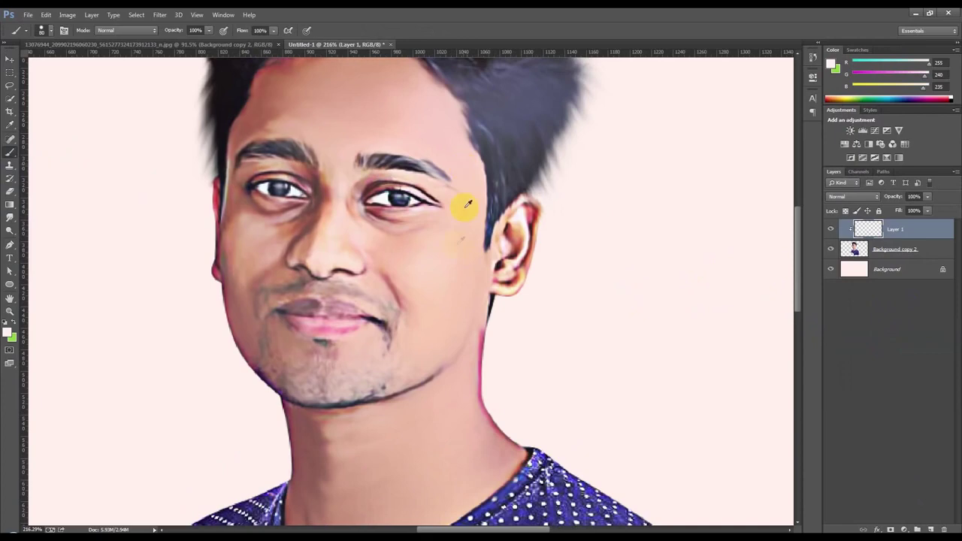
alt+click(455, 267)
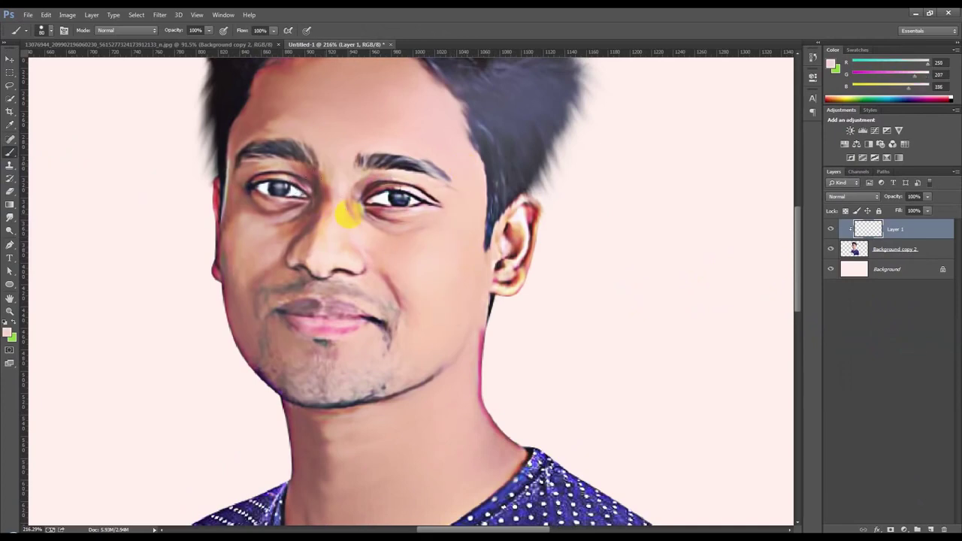
scroll(325, 151, up, 2)
scroll(319, 176, up, 1)
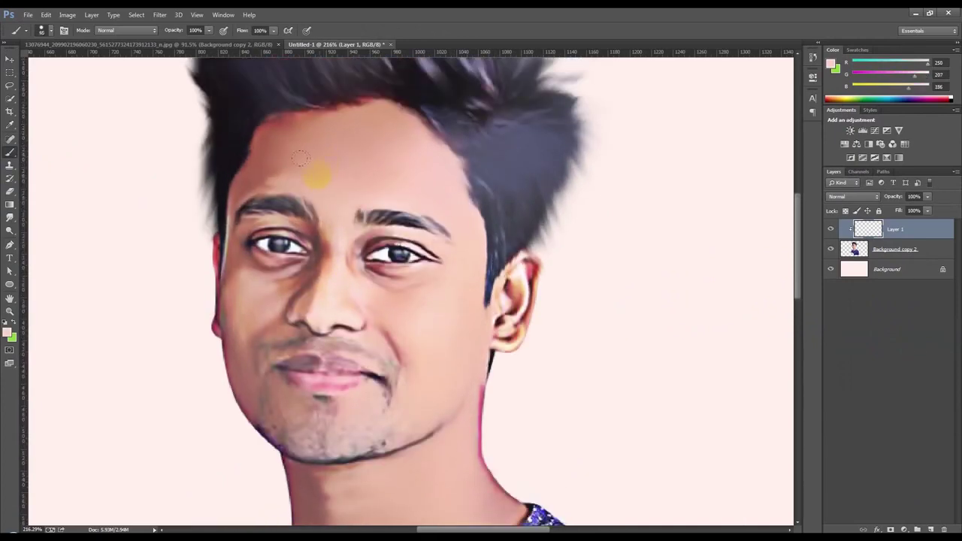
click(292, 163)
key(ctrl+z)
right_click(350, 178)
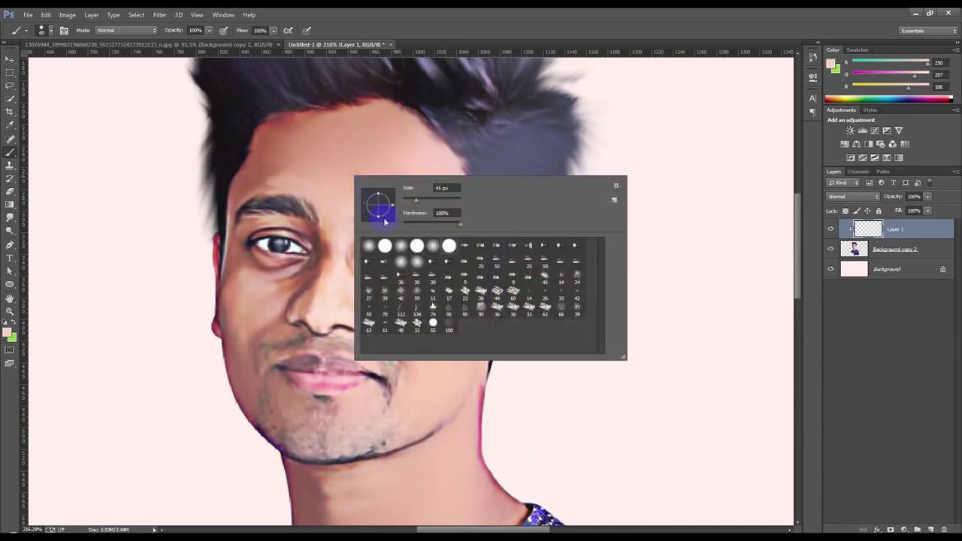
key(Escape)
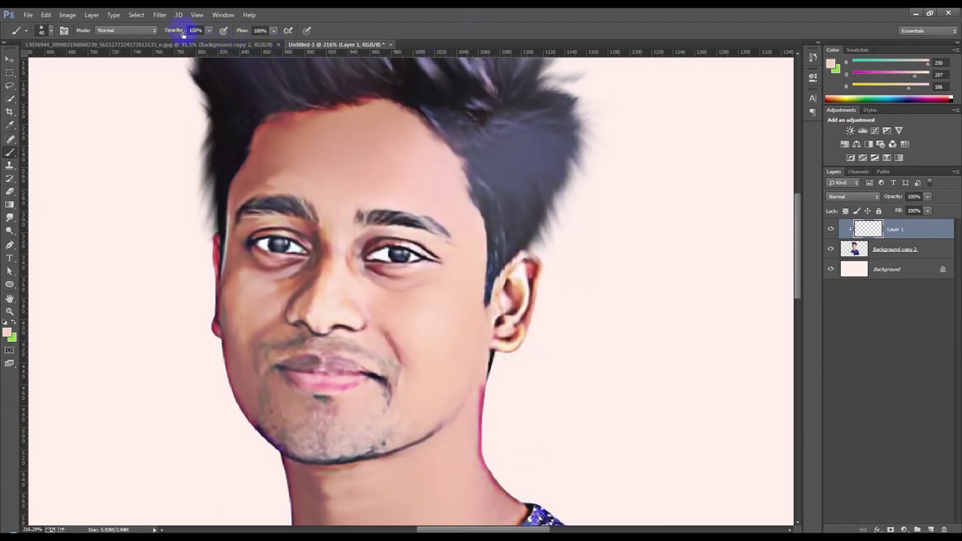
Paint the skin tone softly over the forehead, nose bridge, under-eye, eyelid and cheek.
mouse_move(325, 166)
mouse_down()
mouse_move(287, 131)
mouse_move(294, 138)
mouse_move(380, 112)
mouse_move(419, 150)
mouse_move(334, 159)
mouse_up()
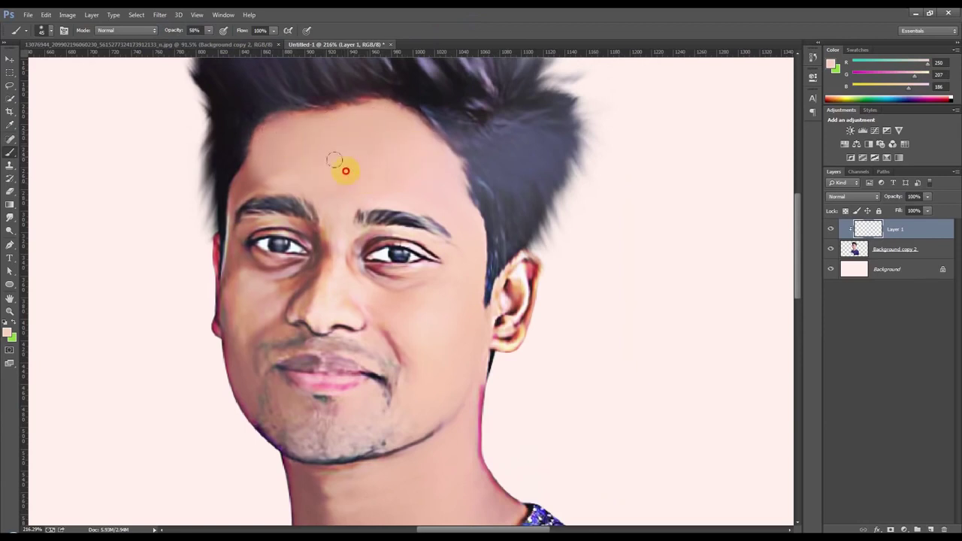
mouse_move(414, 158)
mouse_down()
mouse_move(351, 151)
mouse_move(252, 176)
mouse_move(223, 213)
mouse_move(249, 368)
mouse_move(256, 330)
mouse_move(290, 275)
mouse_move(259, 278)
mouse_move(234, 259)
mouse_up()
mouse_move(310, 263)
mouse_down()
mouse_move(333, 247)
mouse_move(382, 306)
mouse_up()
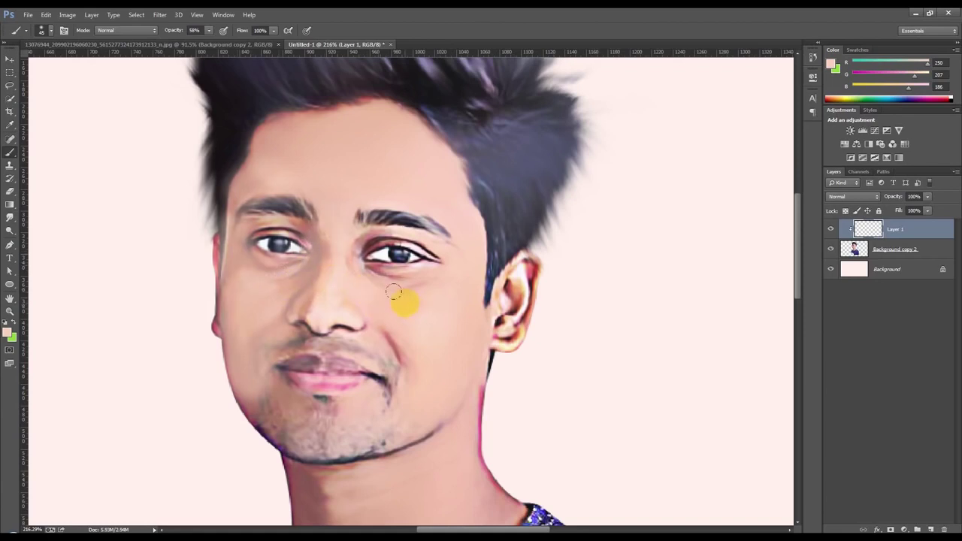
drag(371, 279, 333, 249)
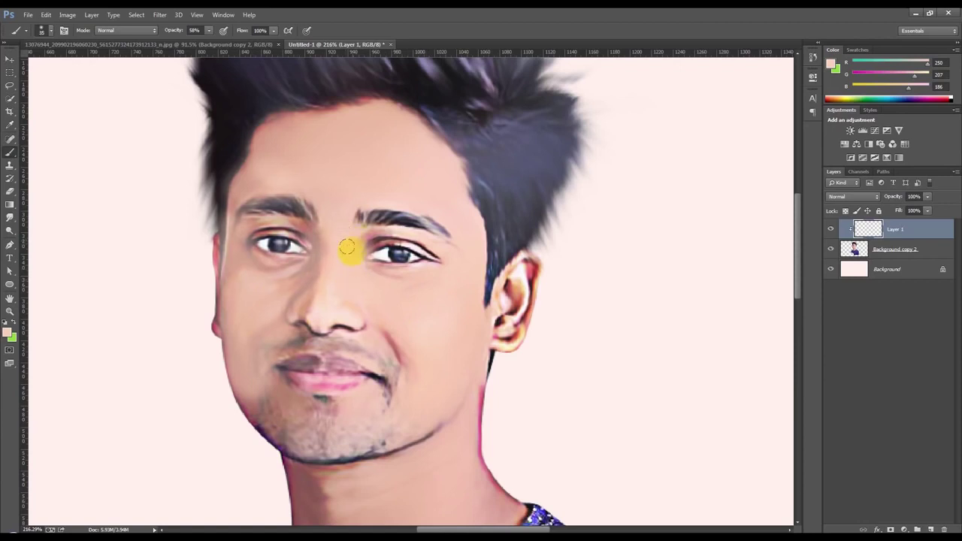
mouse_move(367, 236)
mouse_down()
mouse_move(444, 244)
mouse_move(455, 269)
mouse_up()
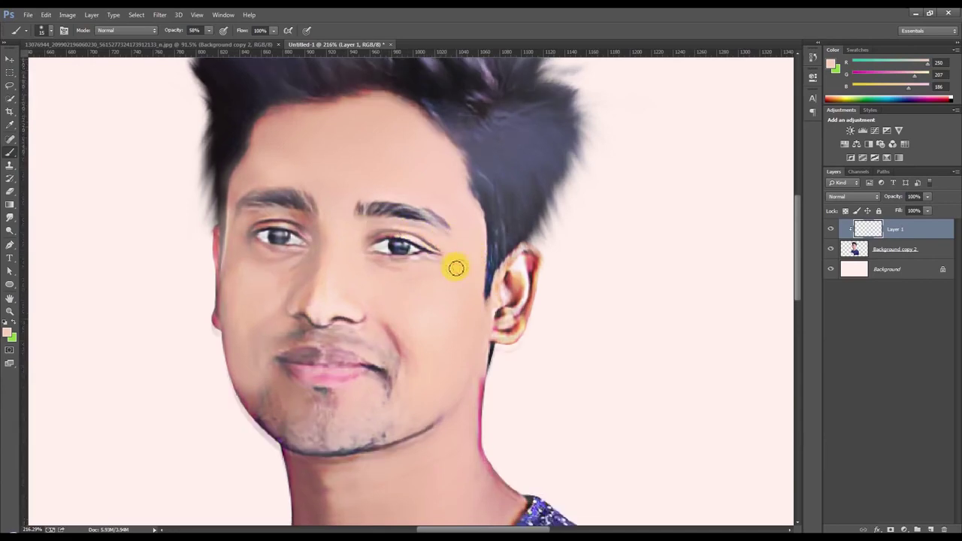
scroll(454, 275, down, 3)
mouse_move(403, 253)
mouse_down()
mouse_move(426, 317)
mouse_move(460, 299)
mouse_move(460, 336)
mouse_move(380, 414)
mouse_move(288, 393)
mouse_move(314, 421)
mouse_move(314, 451)
mouse_move(324, 430)
mouse_move(311, 486)
mouse_move(293, 508)
mouse_move(399, 477)
mouse_move(509, 399)
mouse_move(349, 464)
mouse_move(361, 399)
mouse_move(429, 359)
mouse_move(331, 370)
mouse_move(303, 357)
mouse_move(391, 348)
mouse_move(441, 325)
mouse_up()
scroll(317, 476, down, 2)
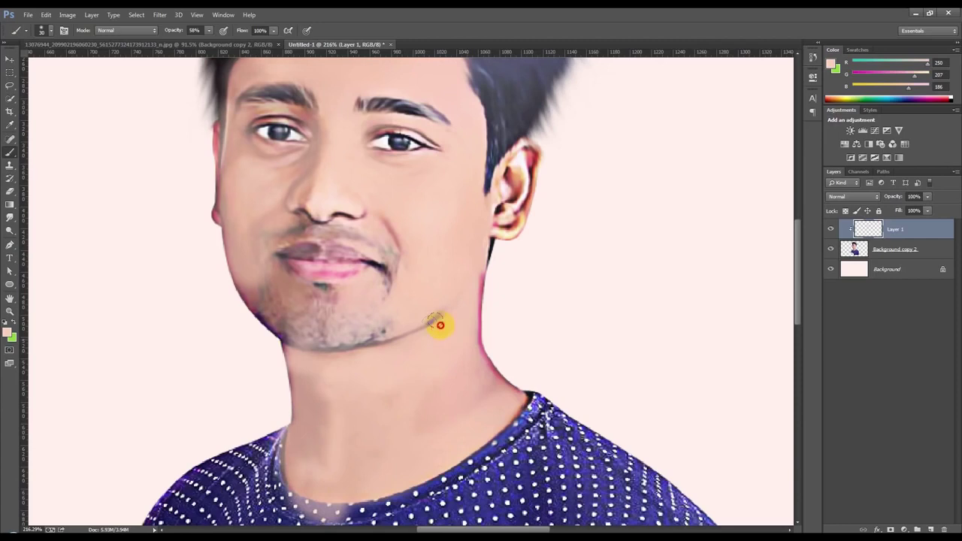
Cover the purple blotch near the chin and paint skin tone up the cheek edges.
mouse_move(297, 305)
mouse_down()
mouse_move(286, 281)
mouse_move(304, 304)
mouse_up()
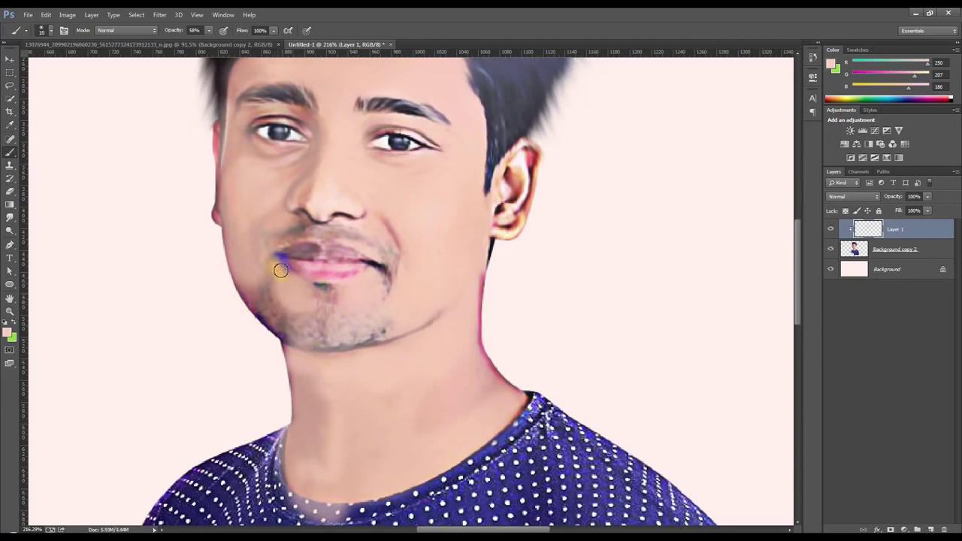
mouse_move(251, 291)
mouse_down()
mouse_move(221, 258)
mouse_move(233, 261)
mouse_up()
mouse_move(255, 308)
mouse_down()
mouse_move(215, 254)
mouse_move(237, 144)
mouse_move(288, 175)
mouse_move(284, 209)
mouse_move(300, 215)
mouse_move(254, 243)
mouse_move(282, 189)
mouse_move(243, 258)
mouse_move(249, 280)
mouse_move(242, 231)
mouse_up()
scroll(230, 243, up, 1)
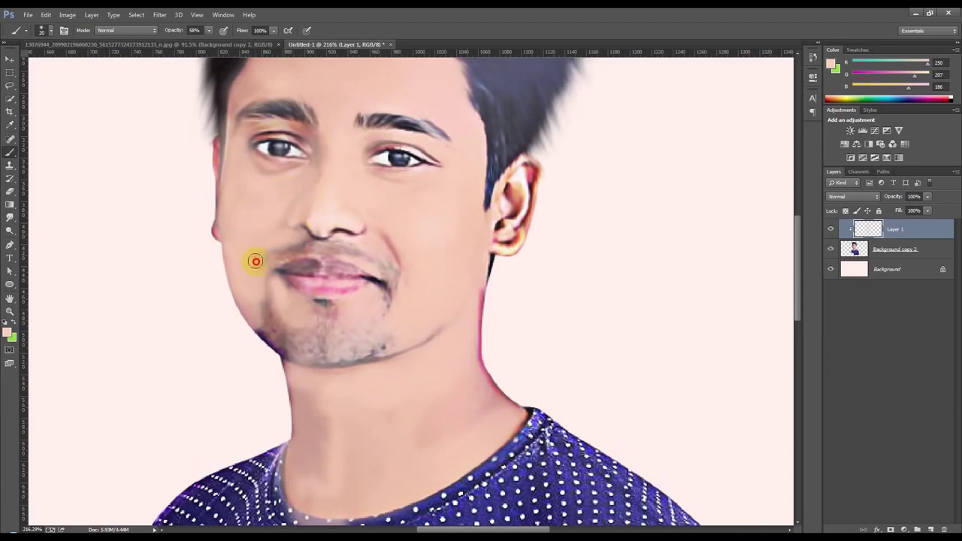
drag(382, 231, 392, 253)
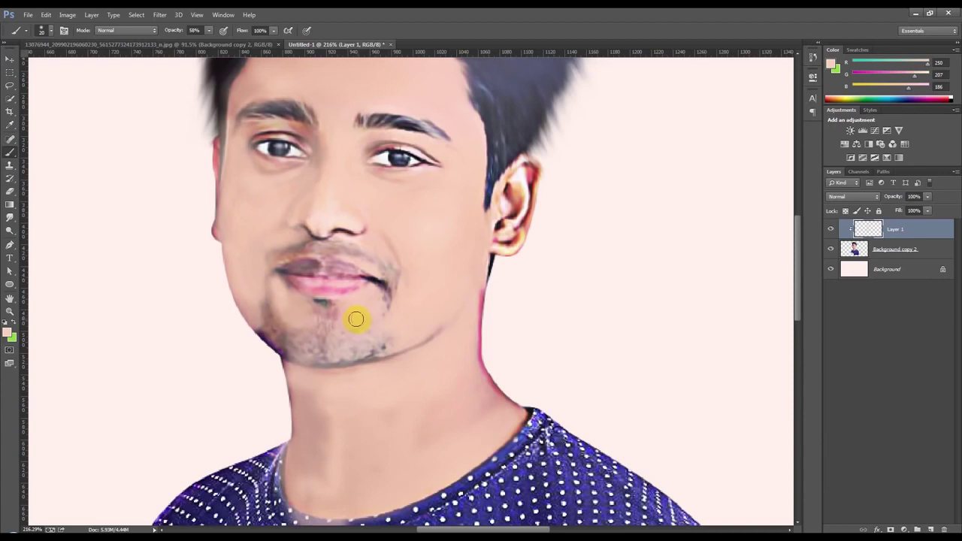
drag(258, 309, 281, 233)
mouse_move(309, 141)
mouse_down()
mouse_move(272, 127)
mouse_move(243, 131)
mouse_move(307, 131)
mouse_move(295, 164)
mouse_move(251, 153)
mouse_up()
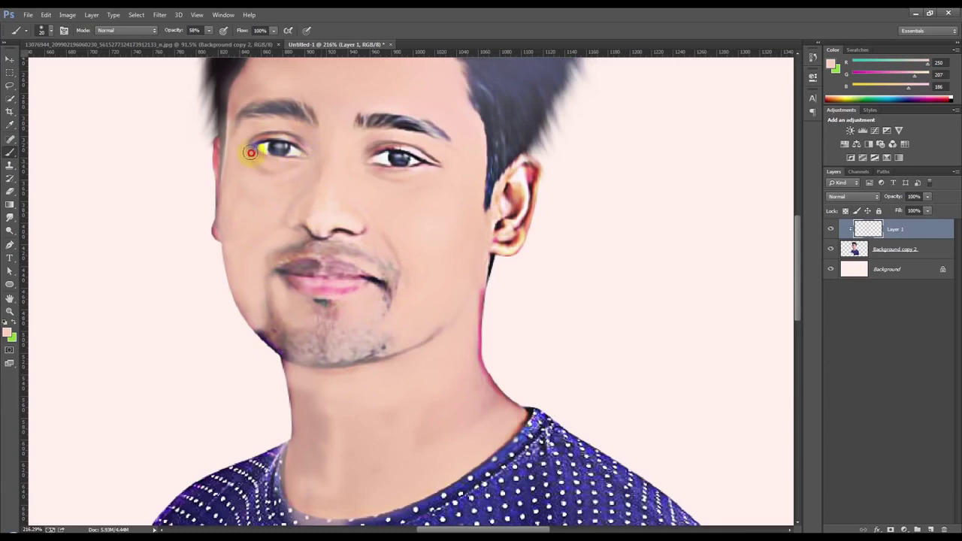
Paint skin tone around the eye, along the upper eyelid, brow and hairline.
scroll(282, 214, up, 1)
mouse_move(281, 214)
mouse_down()
mouse_move(408, 161)
mouse_move(453, 189)
mouse_move(376, 200)
mouse_move(444, 184)
mouse_up()
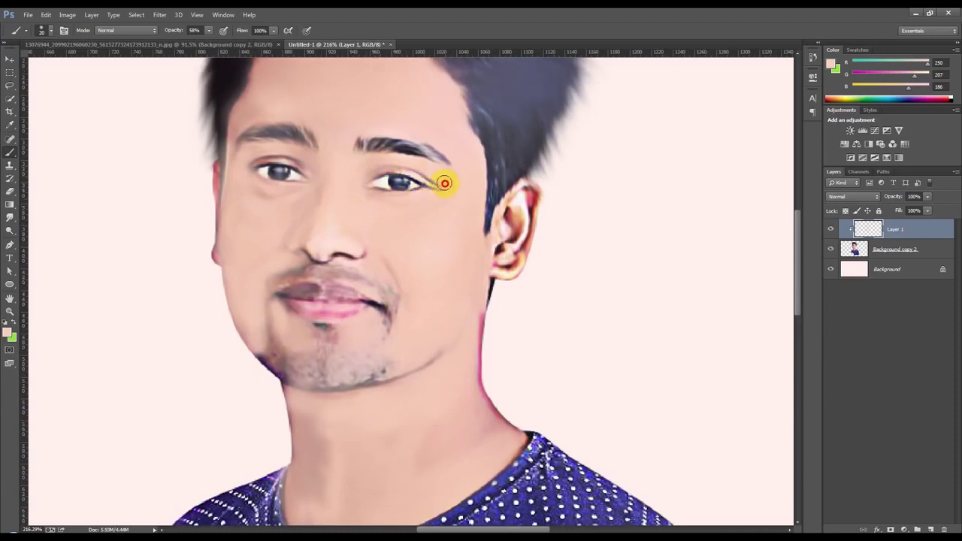
scroll(291, 195, up, 1)
mouse_move(290, 195)
mouse_down()
mouse_move(313, 175)
mouse_move(264, 161)
mouse_move(287, 164)
mouse_up()
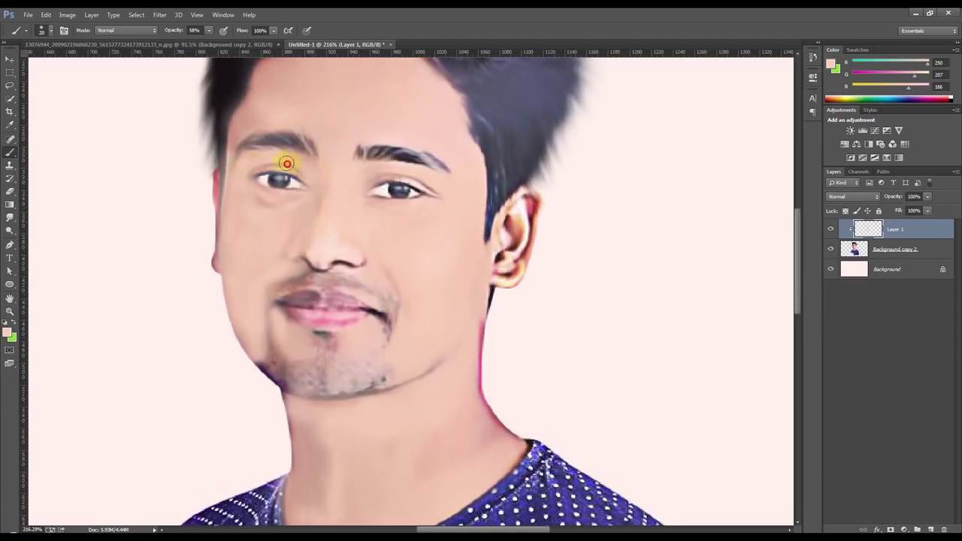
mouse_move(245, 129)
mouse_down()
mouse_move(243, 114)
mouse_move(273, 103)
mouse_move(269, 94)
mouse_move(333, 70)
mouse_move(383, 75)
mouse_move(437, 108)
mouse_move(283, 126)
mouse_move(290, 113)
mouse_move(284, 150)
mouse_up()
scroll(273, 103, up, 3)
Enlarge the brush to 40, cover the jaw shadow, and fade Layer 1 to 63% opacity.
key(bracketright)
click(288, 117)
scroll(386, 239, down, 1)
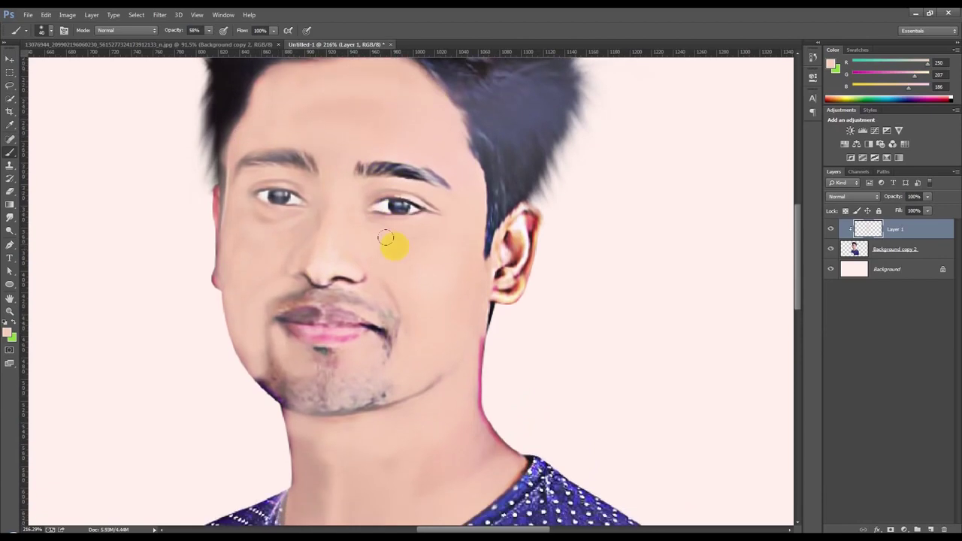
drag(263, 383, 268, 412)
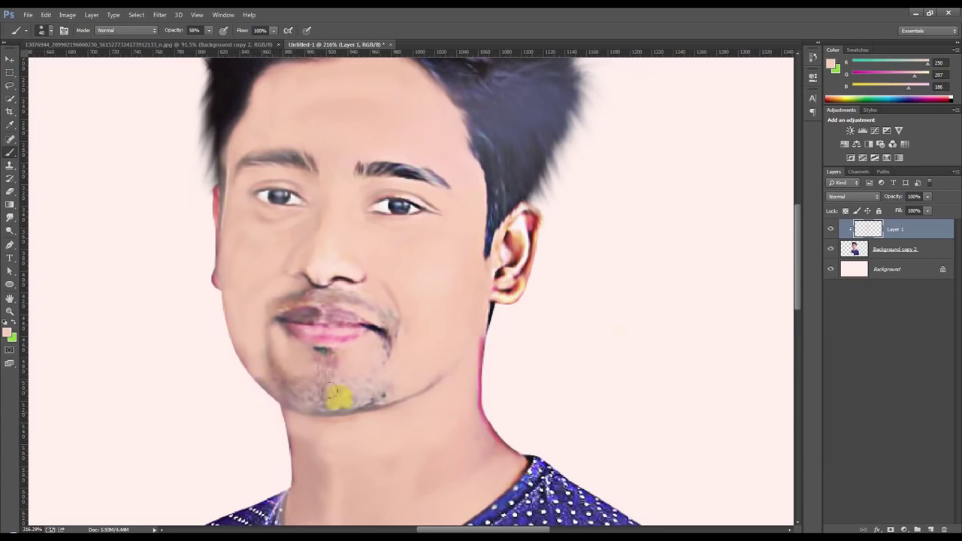
drag(892, 200, 880, 199)
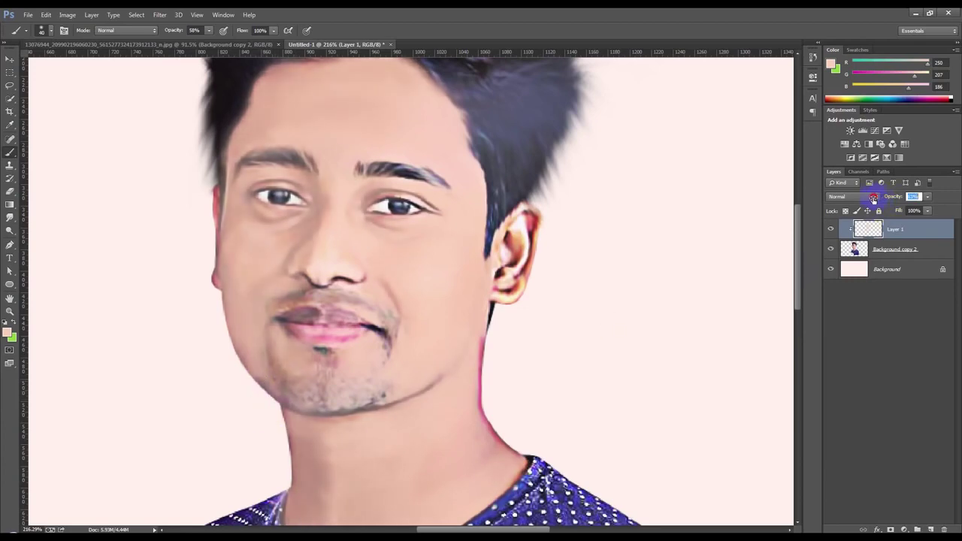
scroll(526, 338, down, 4)
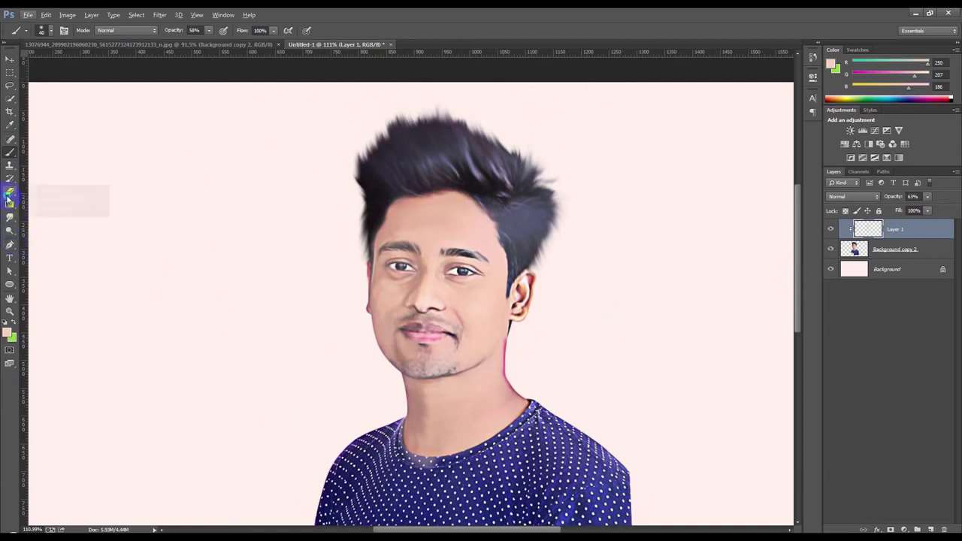
Erase the light skin-paint patch on the shirt collar with the Eraser Tool.
right_click(8, 197)
click(60, 187)
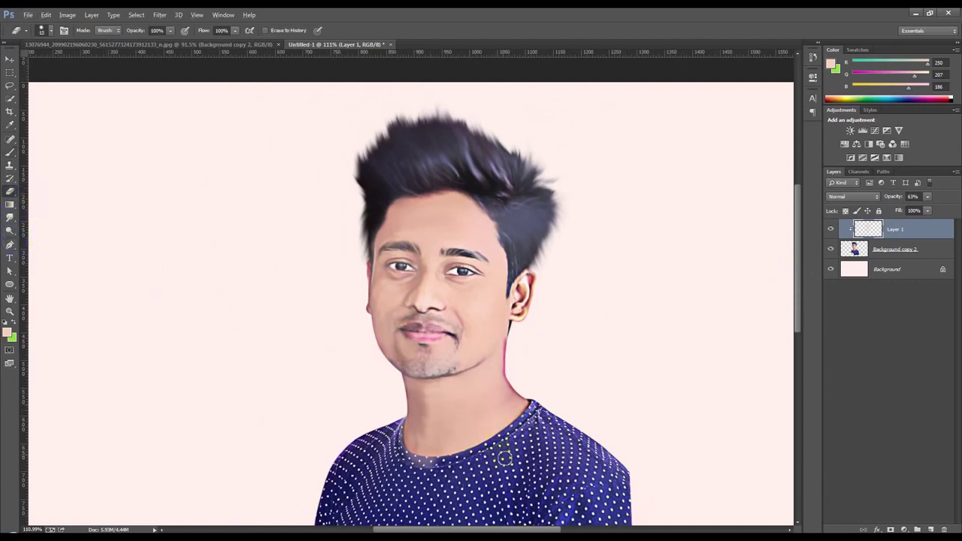
drag(462, 451, 400, 472)
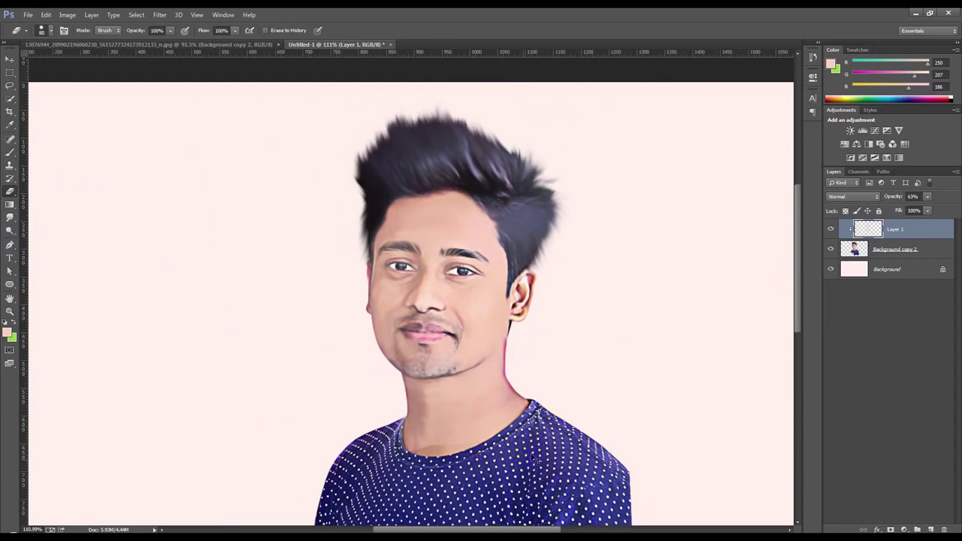
right_click(554, 393)
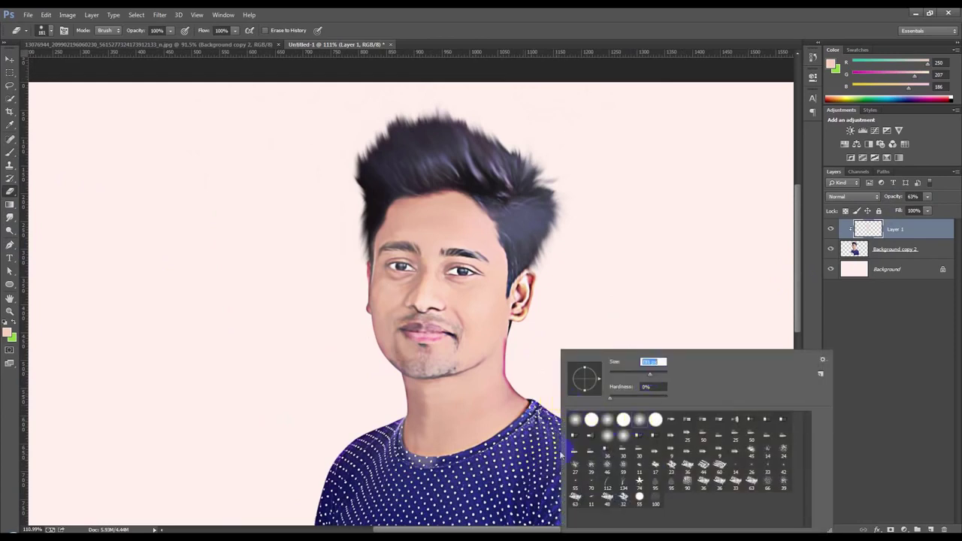
key(Return)
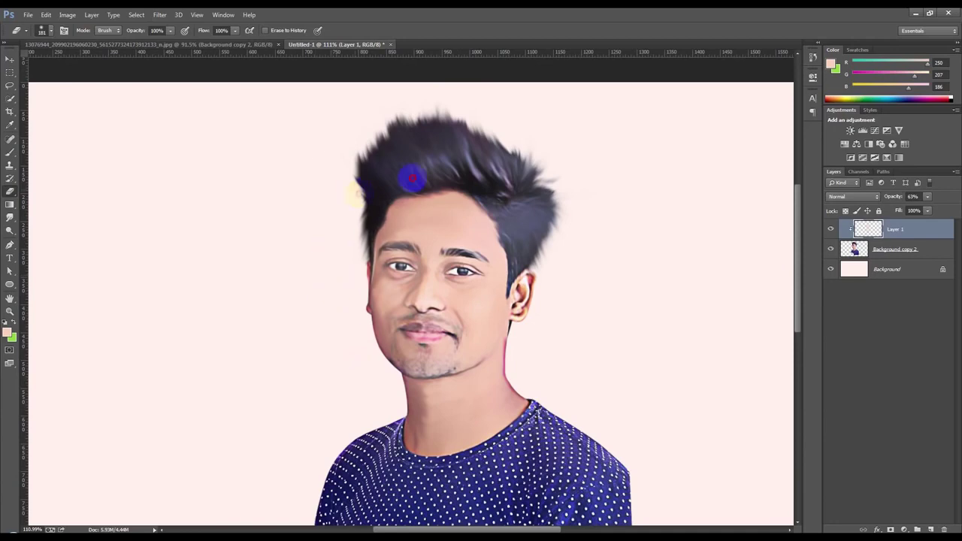
Hide and re-show the skin paint layer to compare the result.
scroll(530, 195, up, 3)
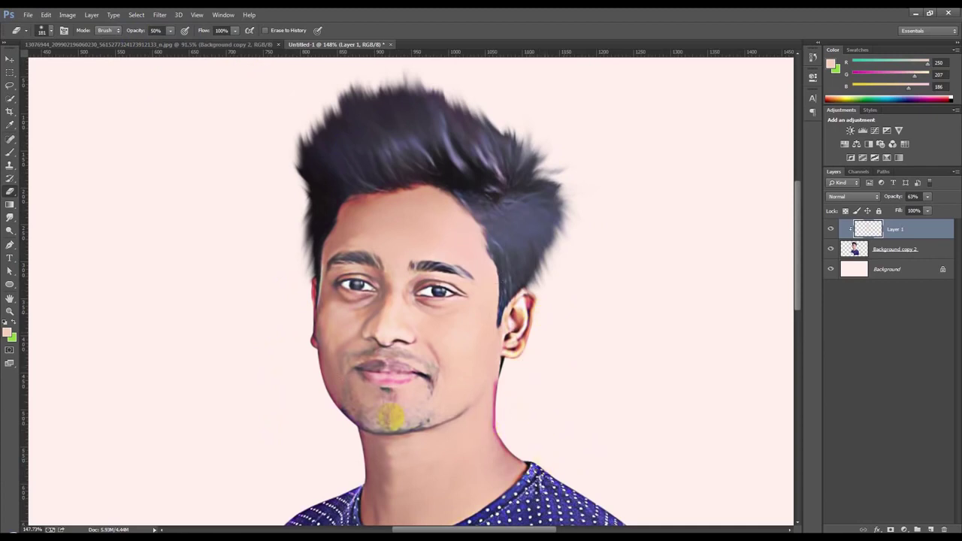
click(9, 58)
scroll(318, 226, down, 2)
click(830, 227)
click(830, 227)
scroll(482, 275, up, 2)
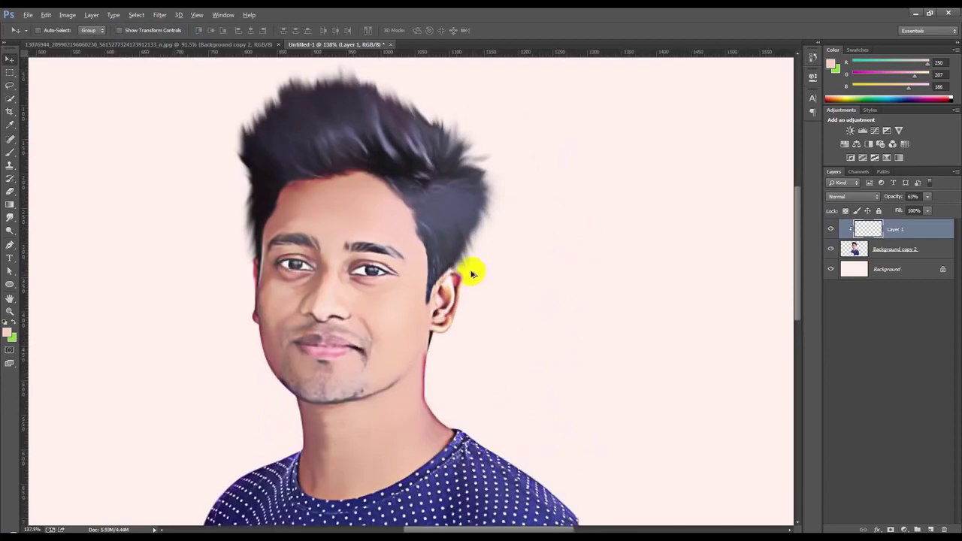
Merge the skin paint into the portrait layer and add a layer mask.
key(ctrl+e)
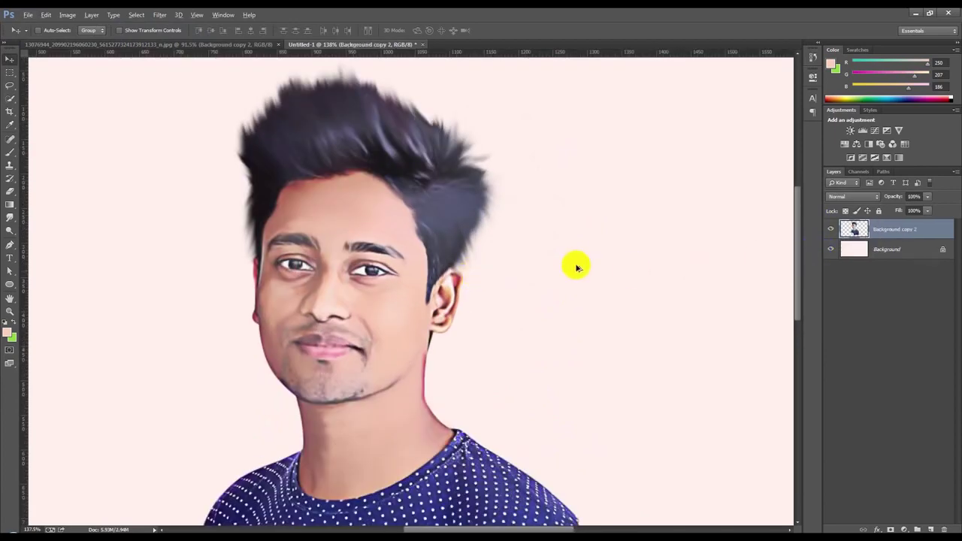
scroll(572, 267, down, 3)
scroll(304, 253, down, 2)
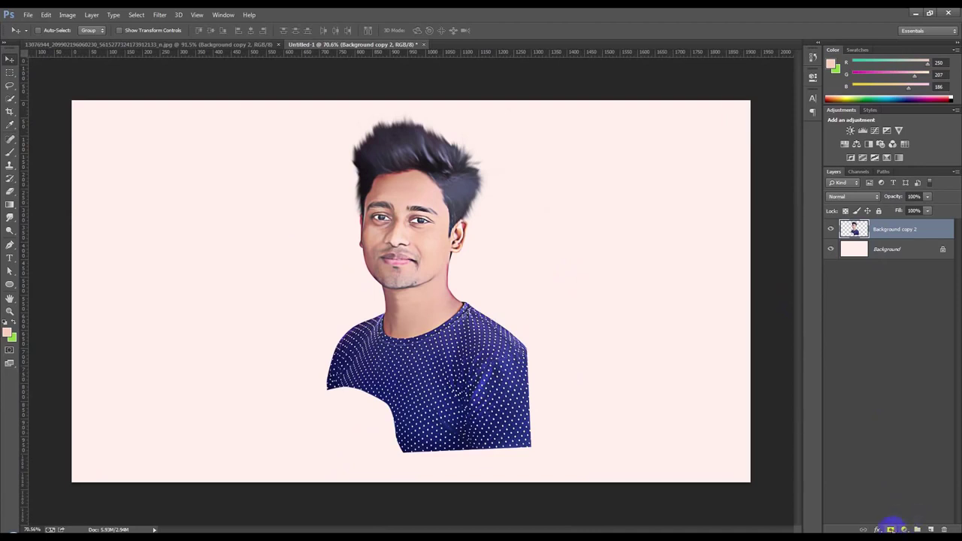
click(892, 529)
Load a brush library from the MEDIA (D:) drive through the brush picker.
click(11, 152)
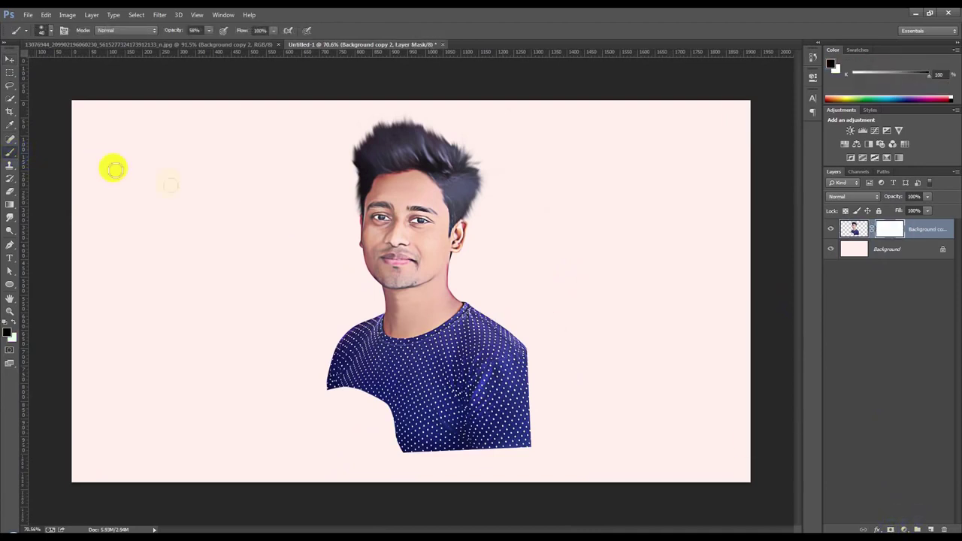
right_click(170, 183)
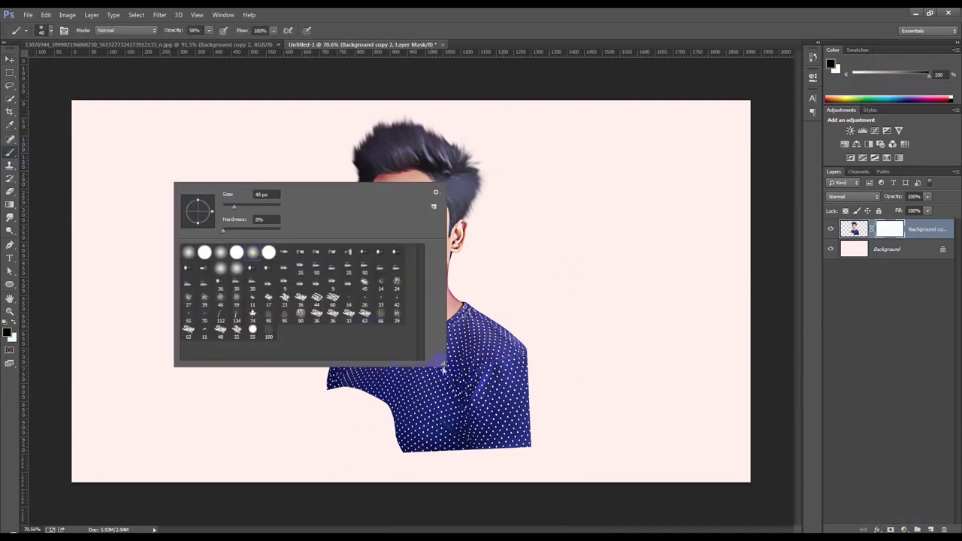
drag(443, 364, 489, 436)
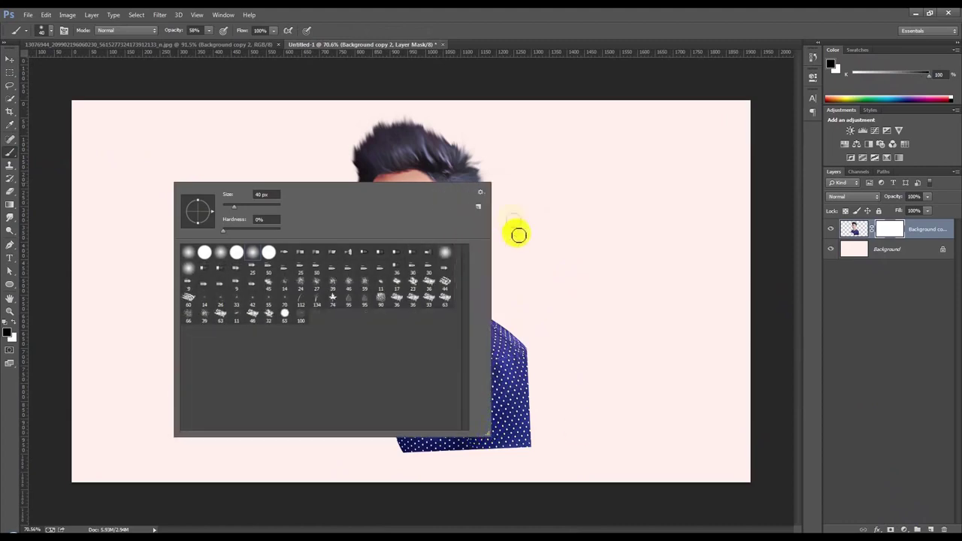
click(482, 194)
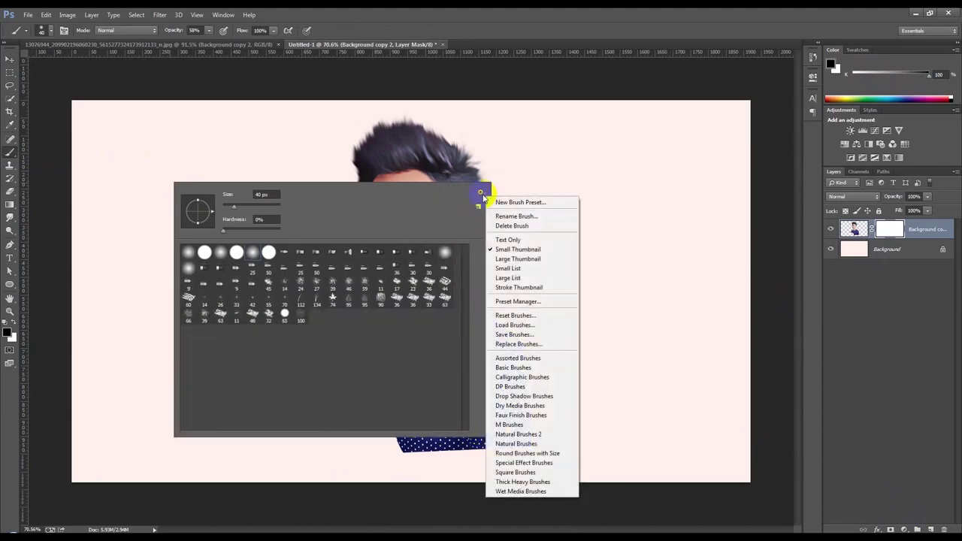
click(607, 310)
click(177, 311)
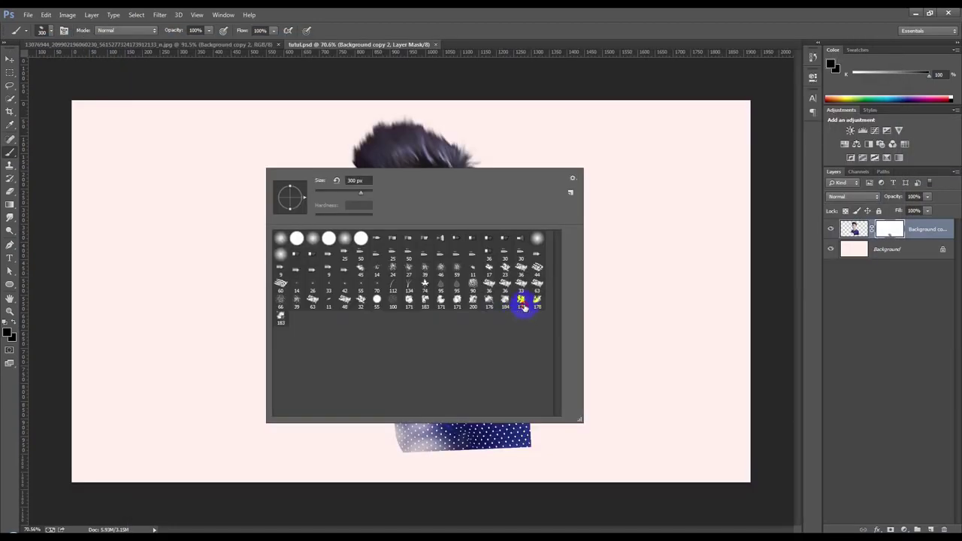
Paint cloud-shaped brush strokes on the mask to dissolve the lower shirt.
click(522, 305)
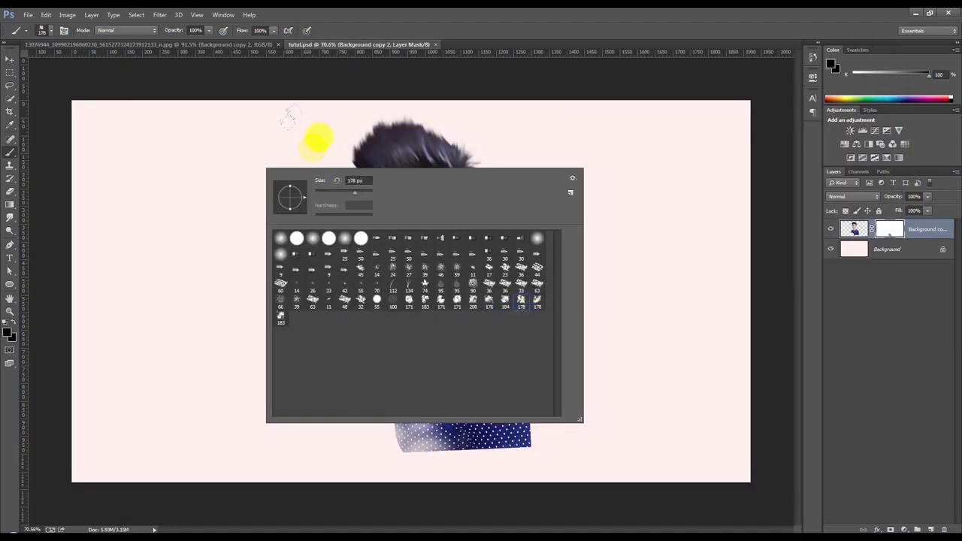
click(394, 15)
mouse_move(500, 459)
mouse_down()
mouse_move(517, 452)
mouse_move(469, 455)
mouse_move(525, 452)
mouse_move(369, 439)
mouse_move(366, 421)
mouse_move(318, 378)
mouse_move(446, 444)
mouse_move(414, 421)
mouse_move(486, 408)
mouse_move(540, 370)
mouse_move(536, 350)
mouse_move(533, 424)
mouse_move(520, 444)
mouse_move(525, 431)
mouse_up()
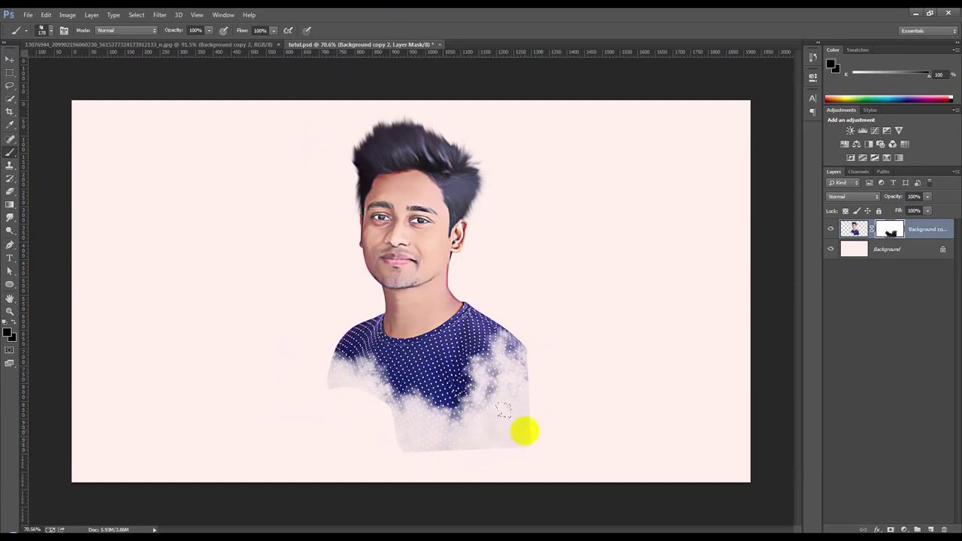
right_click(554, 345)
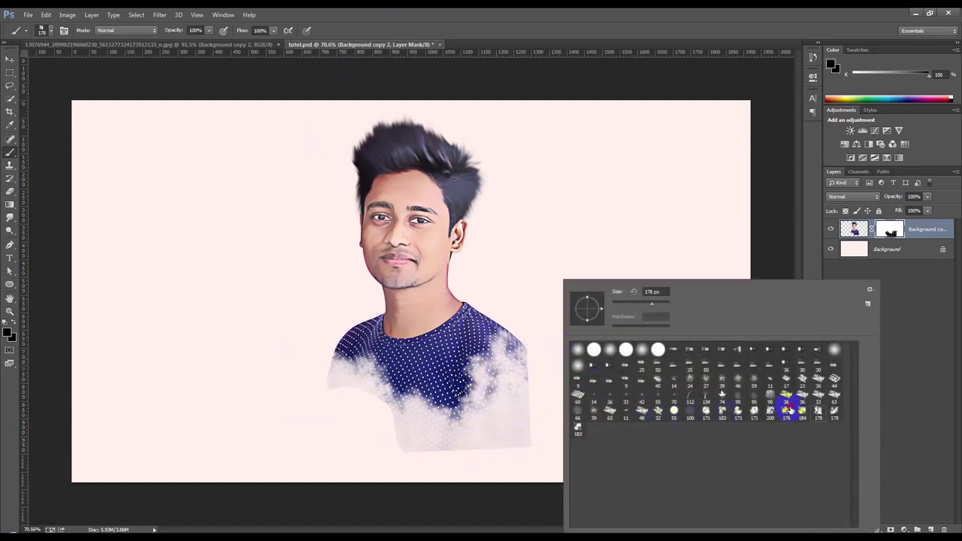
Add another cloud stroke on the lower shirt and load the ms69_fog_mist brush set.
click(530, 430)
drag(447, 439, 531, 448)
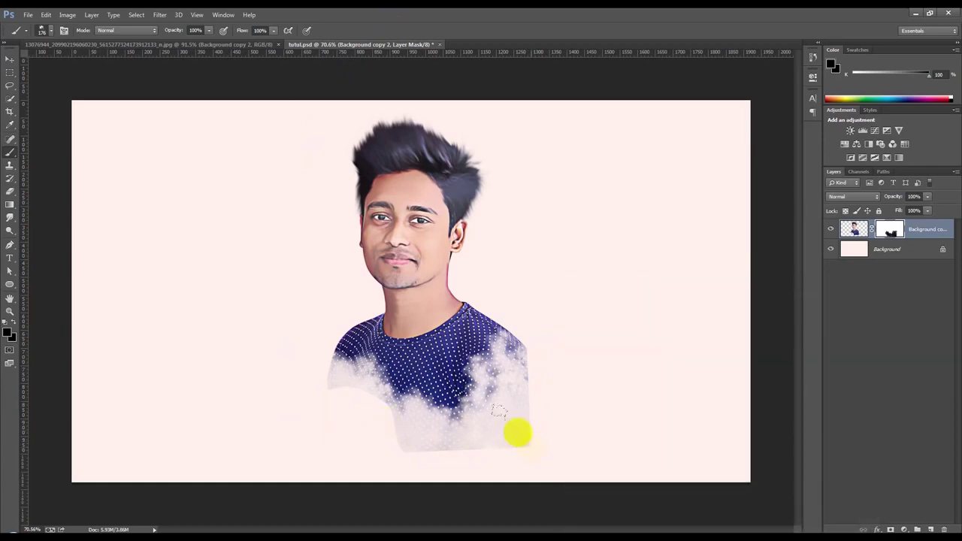
right_click(457, 242)
click(771, 257)
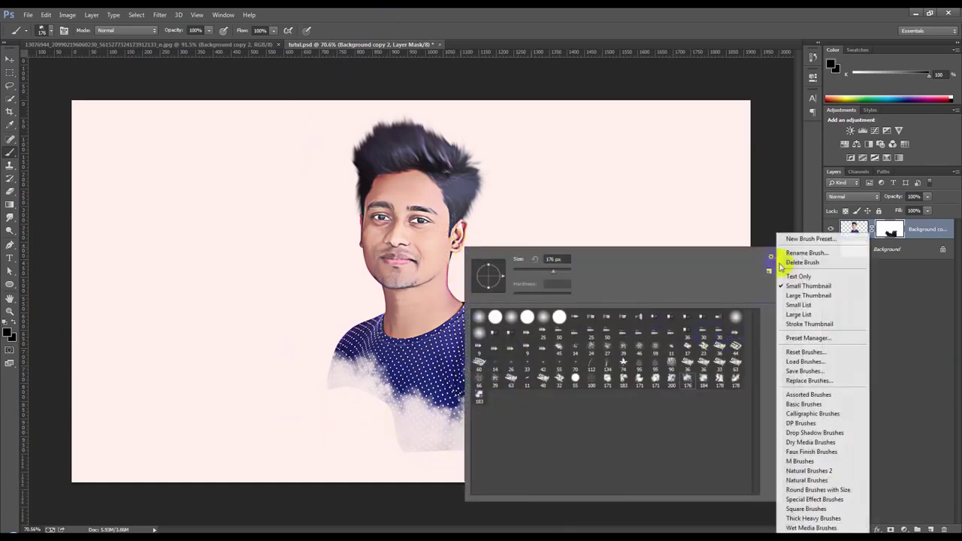
click(801, 362)
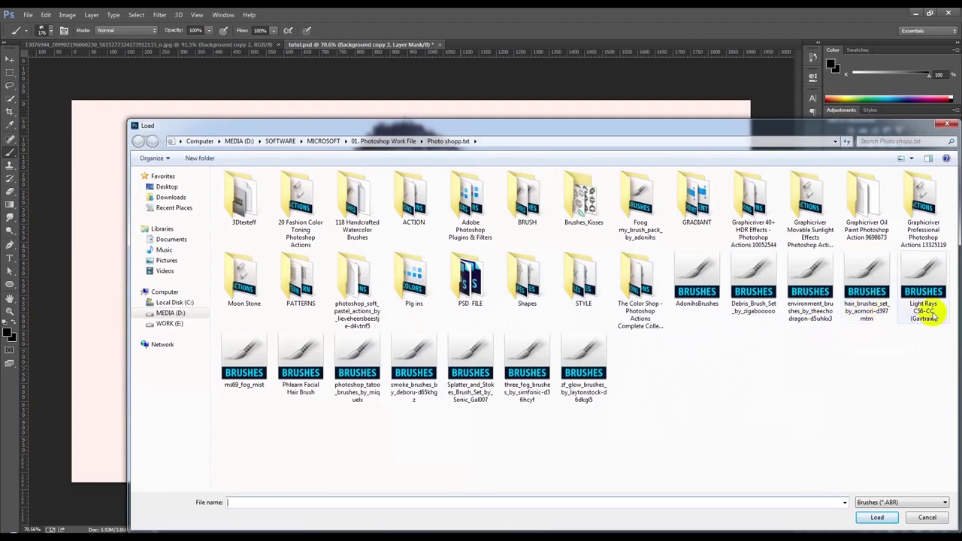
double_click(255, 391)
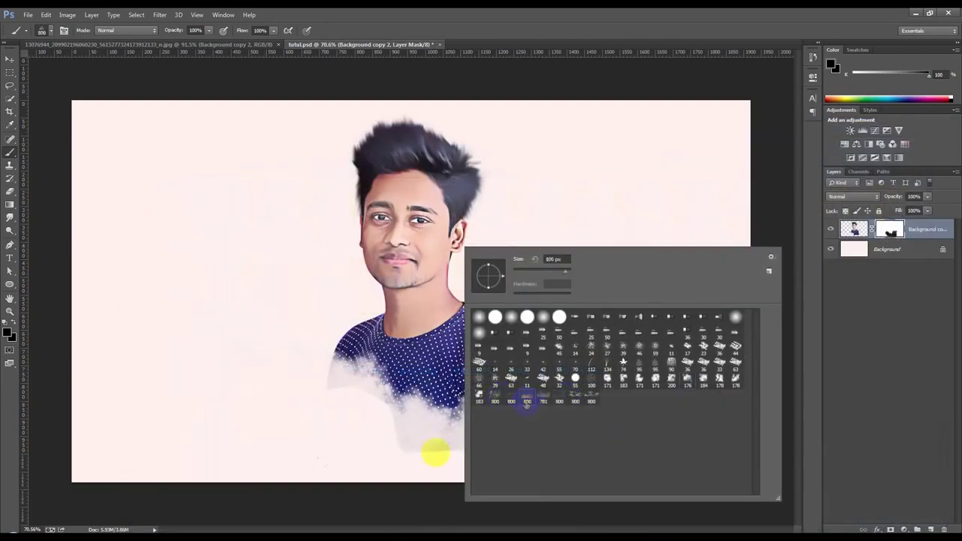
Paint fog along the right shirt edge and lower shirt, shrinking the brush from 500 to 300.
click(443, 446)
click(483, 370)
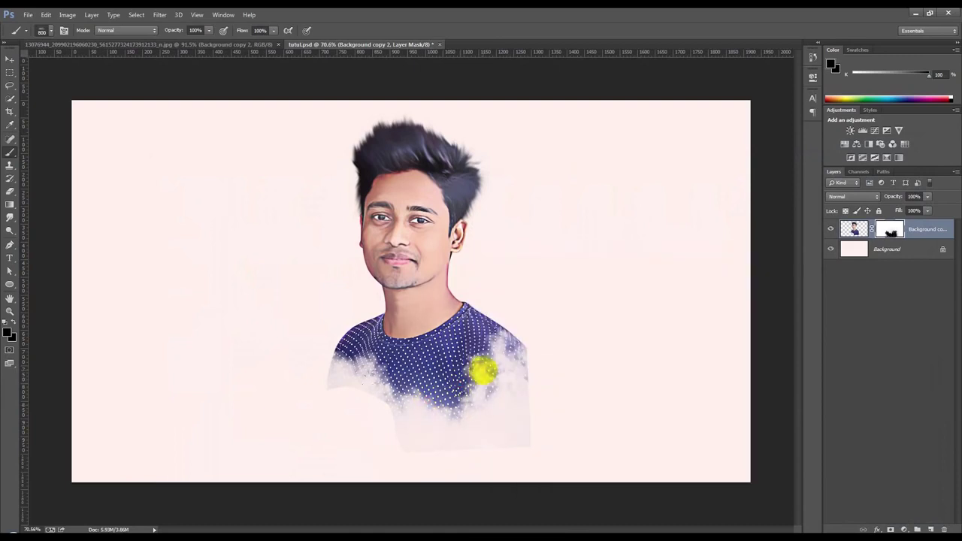
drag(483, 370, 531, 383)
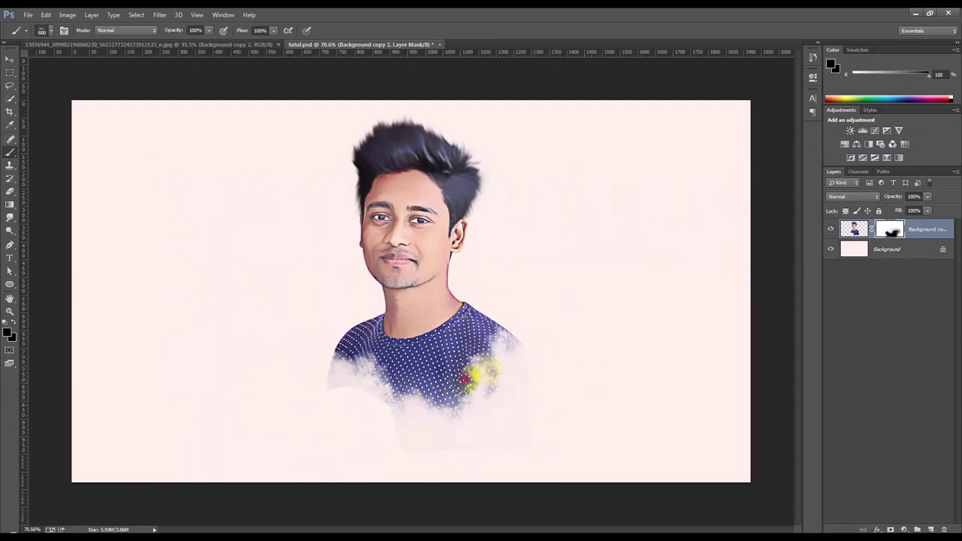
click(466, 375)
key(bracketleft)
key(bracketleft)
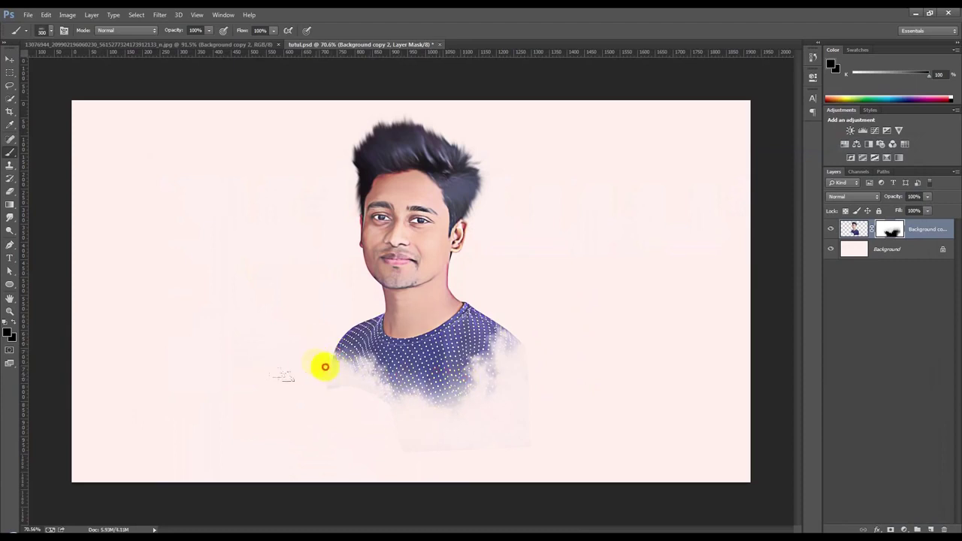
drag(421, 392, 439, 380)
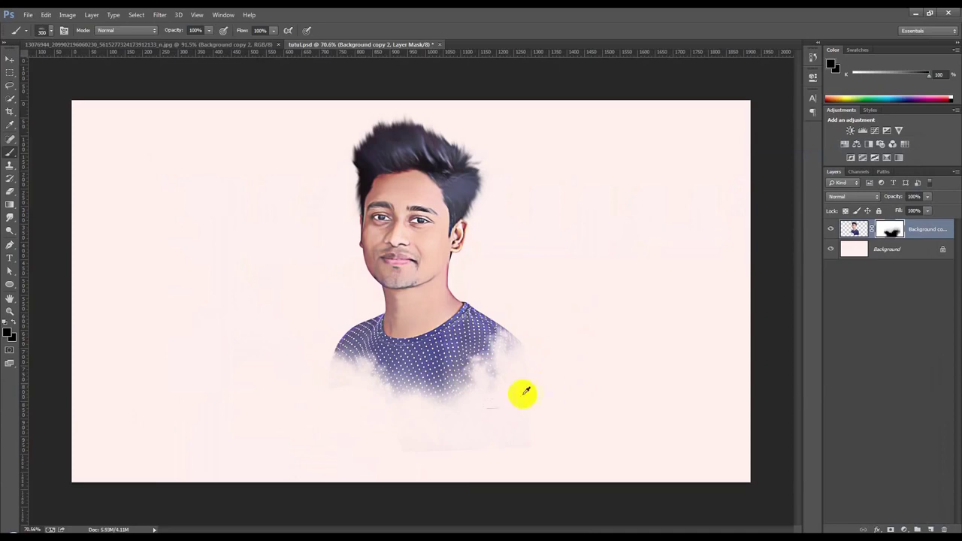
scroll(518, 387, up, 2)
scroll(812, 309, down, 2)
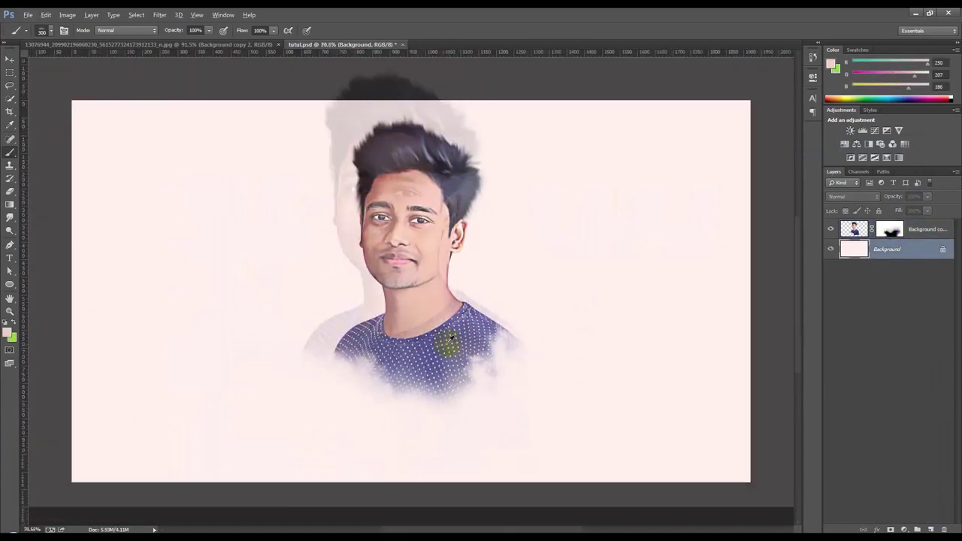
Add a Black & White adjustment clipped to the portrait layer, with its mask inverted.
click(933, 235)
click(904, 529)
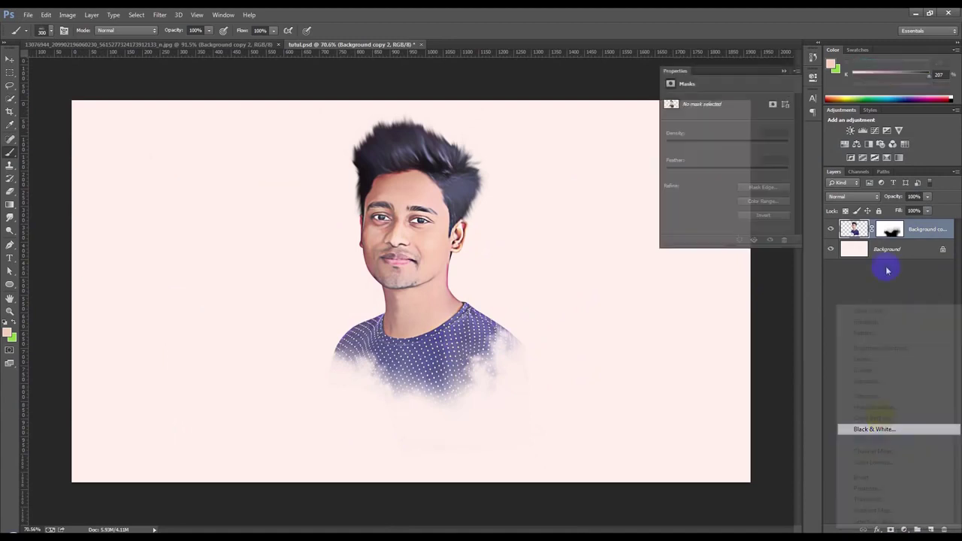
click(874, 429)
key(ctrl+alt+g)
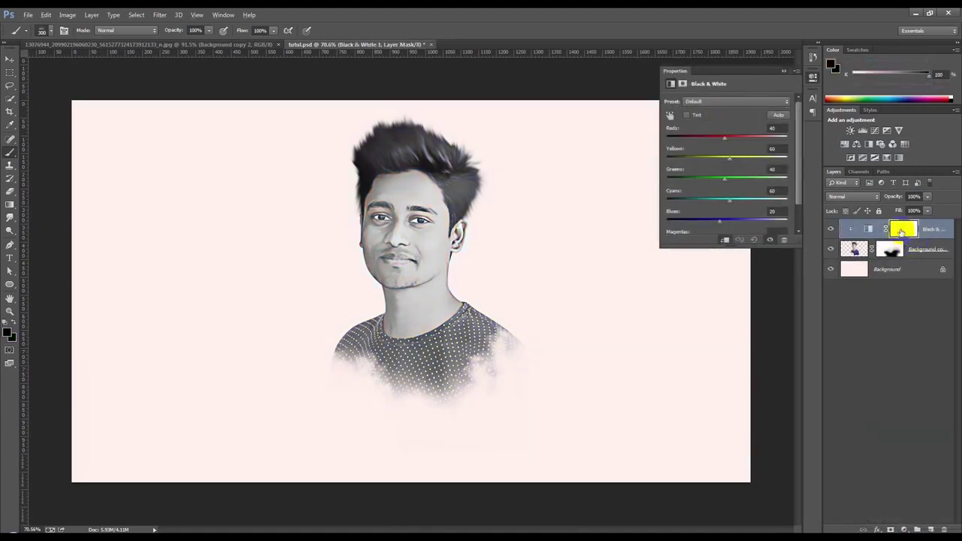
click(901, 231)
key(ctrl+i)
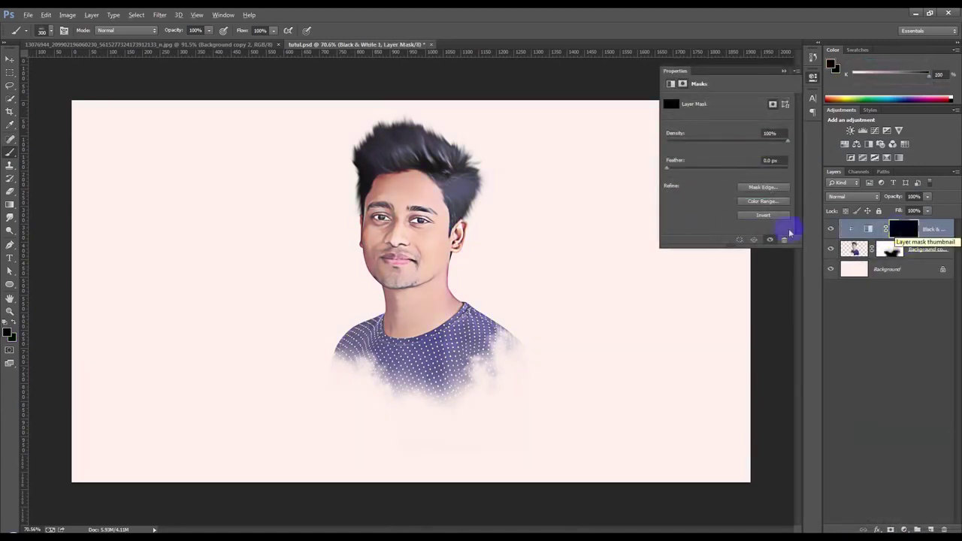
Paint the mask white over the shirt and black on the neck to keep skin colour.
scroll(481, 248, up, 2)
click(12, 154)
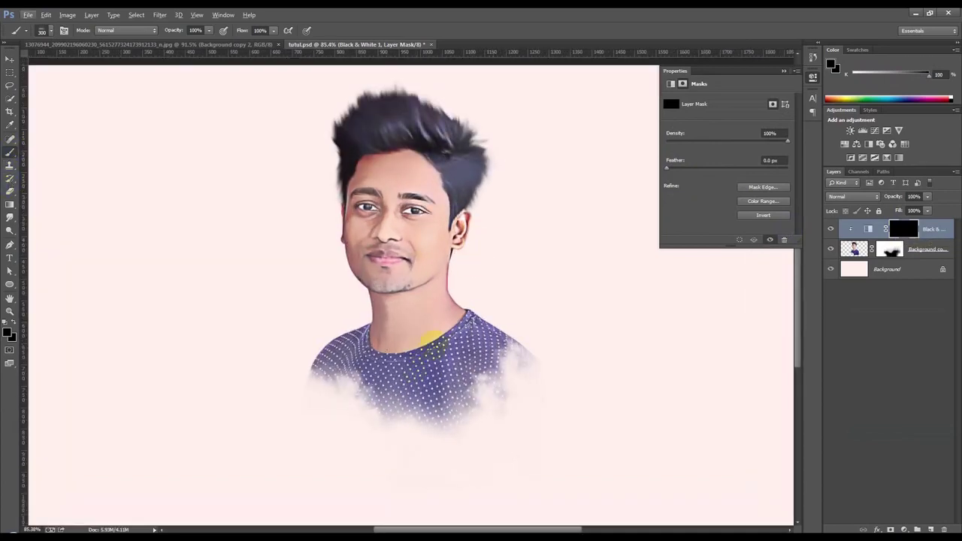
click(13, 322)
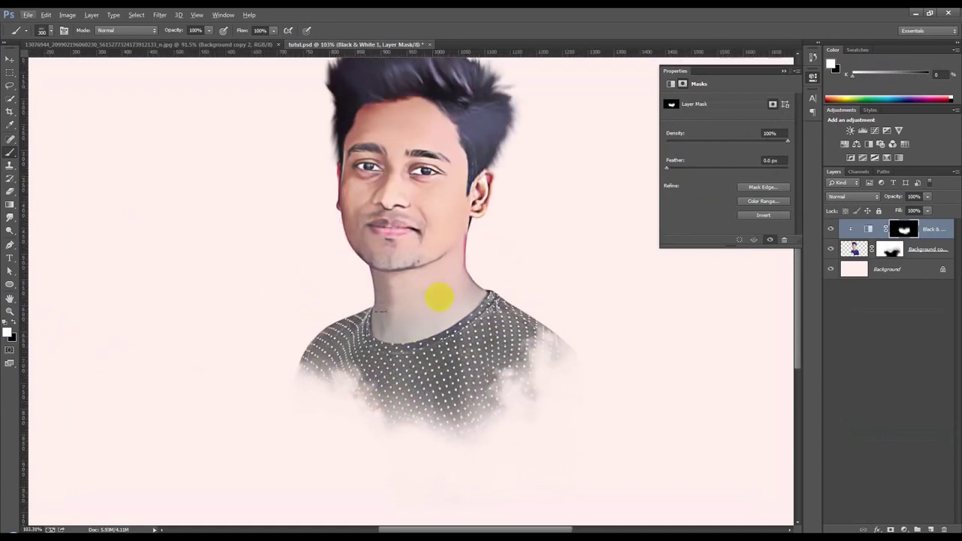
click(13, 324)
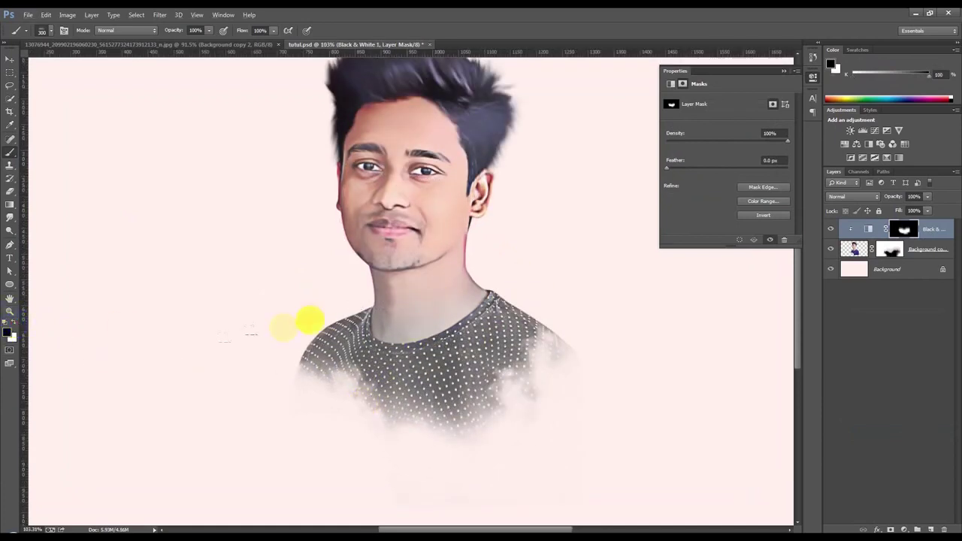
key(bracketleft)
key(bracketleft)
key(bracketleft)
drag(466, 267, 419, 306)
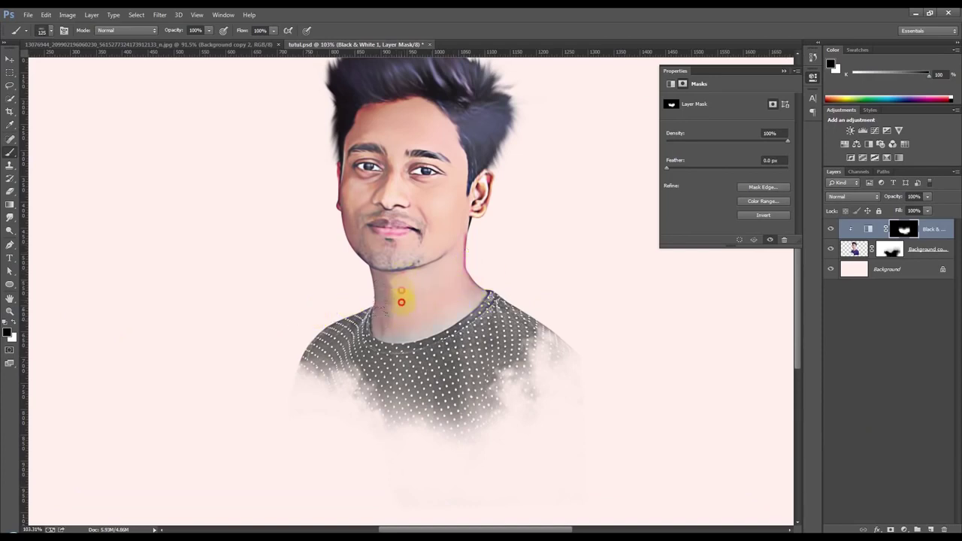
mouse_move(404, 325)
mouse_down()
mouse_move(453, 283)
mouse_move(448, 300)
mouse_move(440, 276)
mouse_up()
Create a new empty layer above the Background layer.
alt+scroll(429, 283, down, 2)
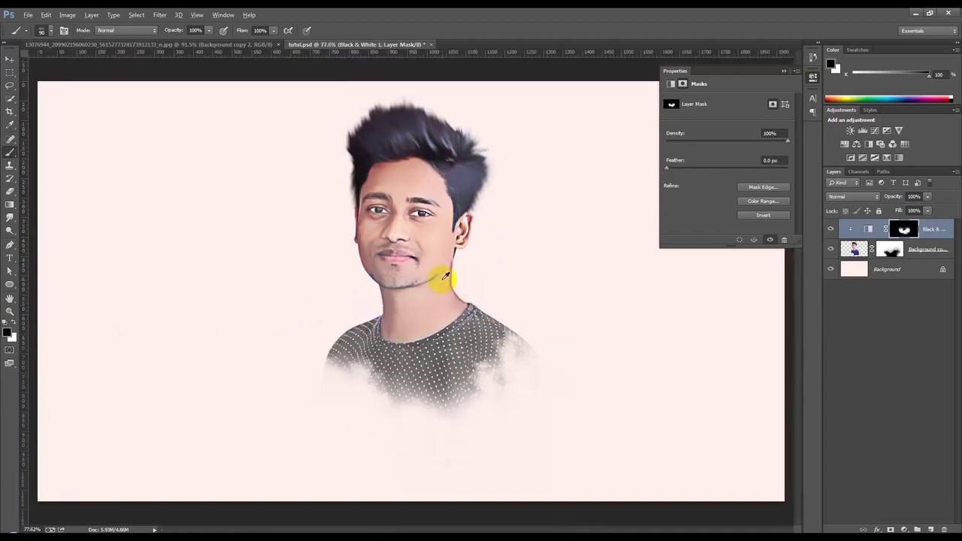
click(906, 269)
click(931, 530)
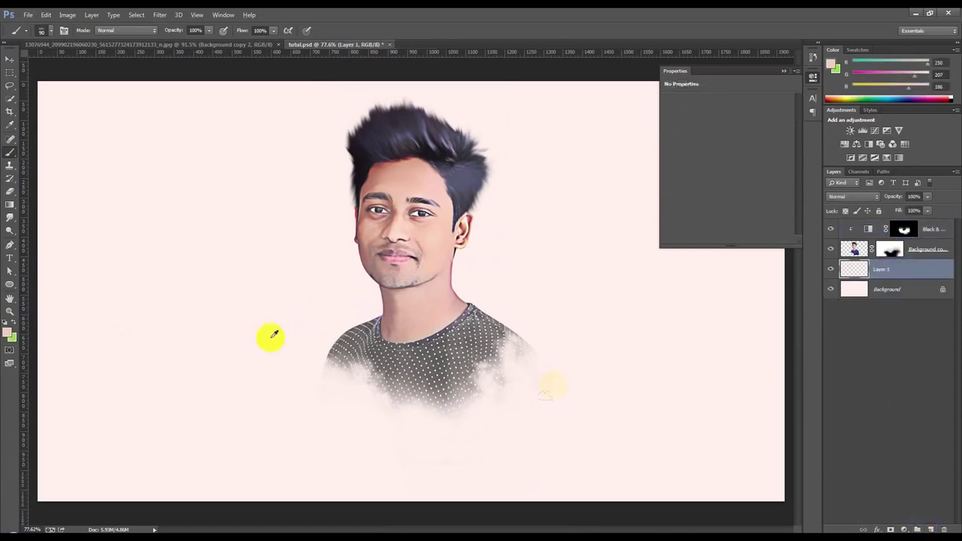
Paint dark smoke across the lower shirt with a 250-pixel soft brush, undoing excess strokes.
alt+scroll(268, 338, up, 1)
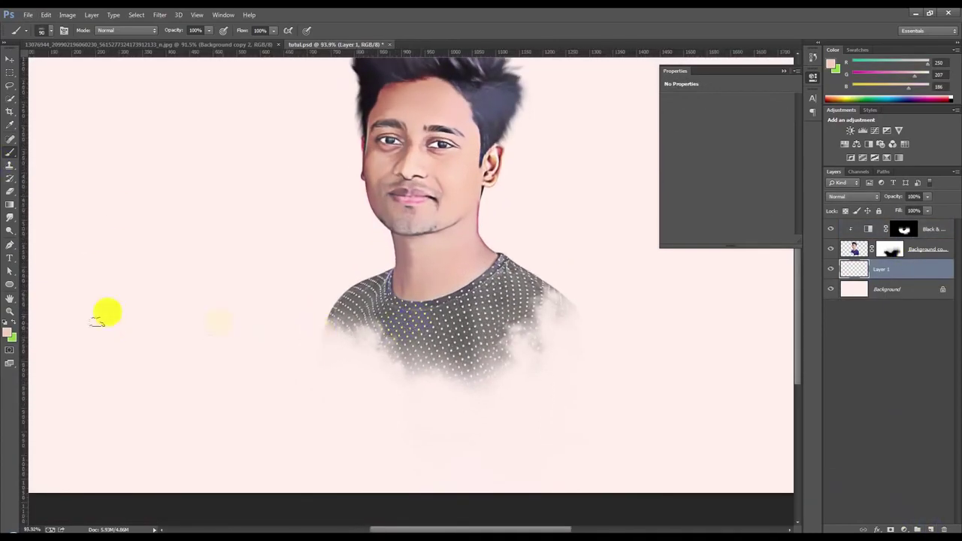
click(6, 322)
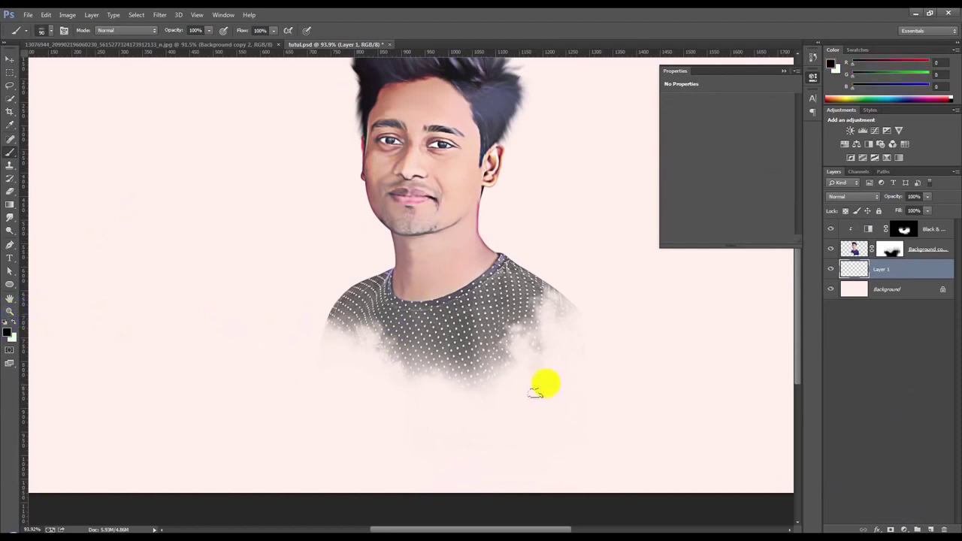
key(bracketright)
key(bracketright)
key(bracketright)
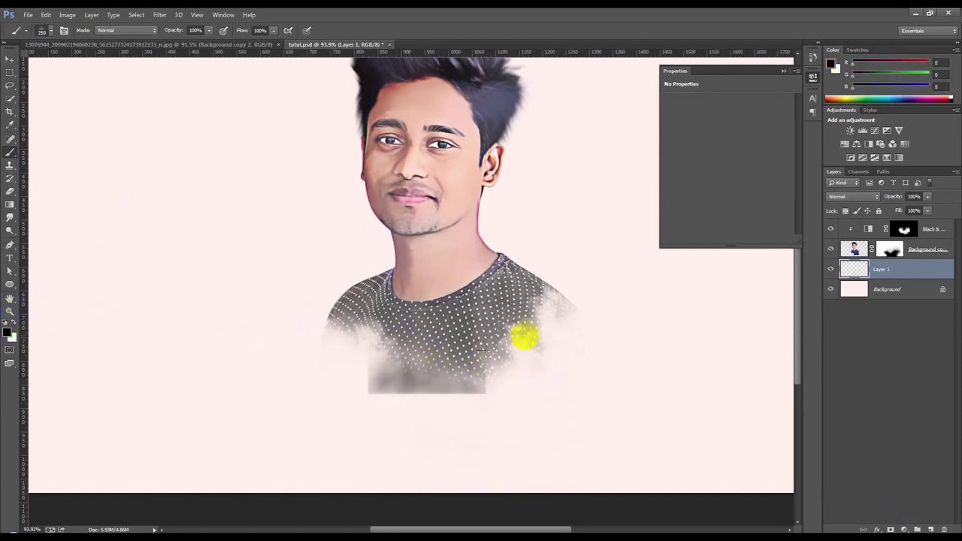
right_click(563, 321)
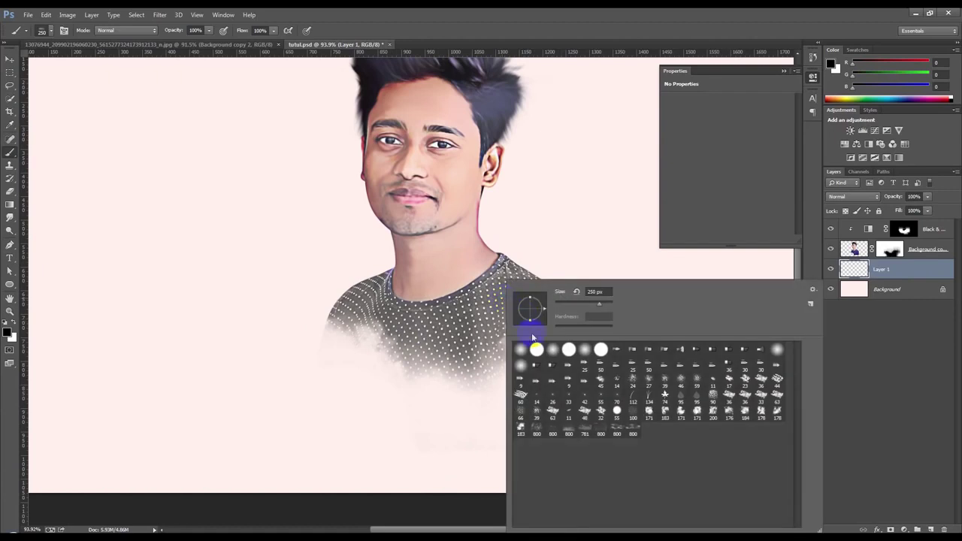
drag(418, 362, 361, 331)
drag(398, 358, 489, 353)
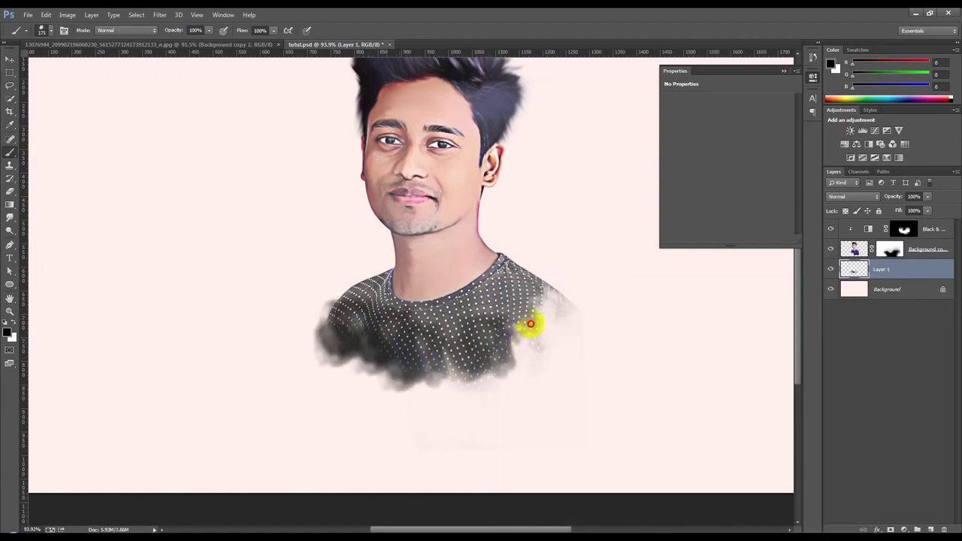
drag(526, 322, 530, 329)
key(ctrl+alt+z)
key(ctrl+alt+z)
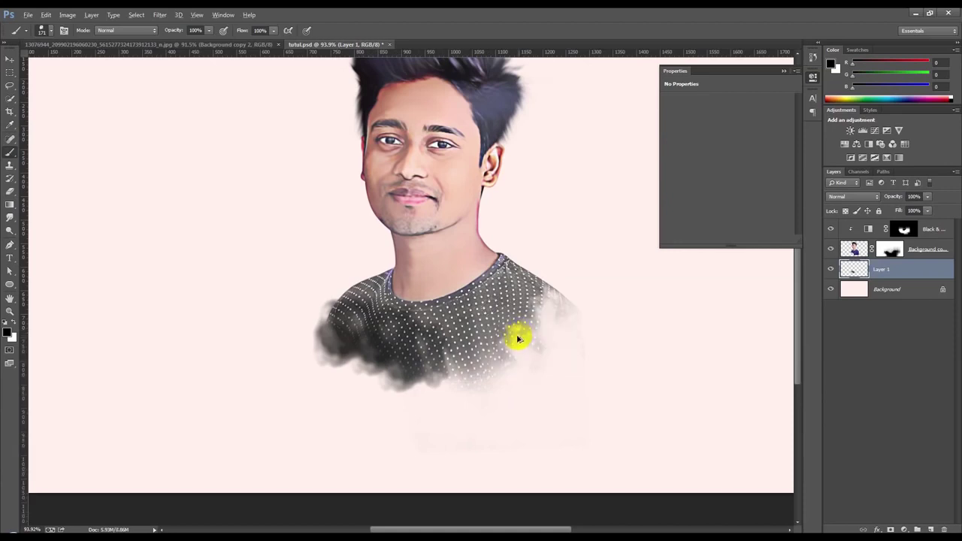
key(ctrl+alt+z)
key(ctrl+alt+z)
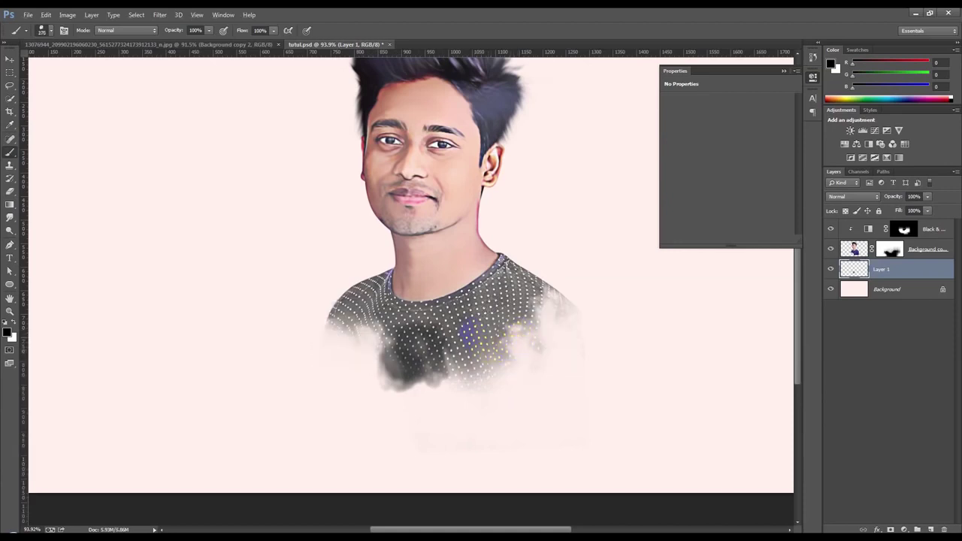
Dab smoke around both shoulders and across the lower shirt.
drag(474, 402, 519, 354)
mouse_move(462, 316)
mouse_down()
mouse_move(455, 301)
mouse_move(395, 309)
mouse_up()
click(360, 298)
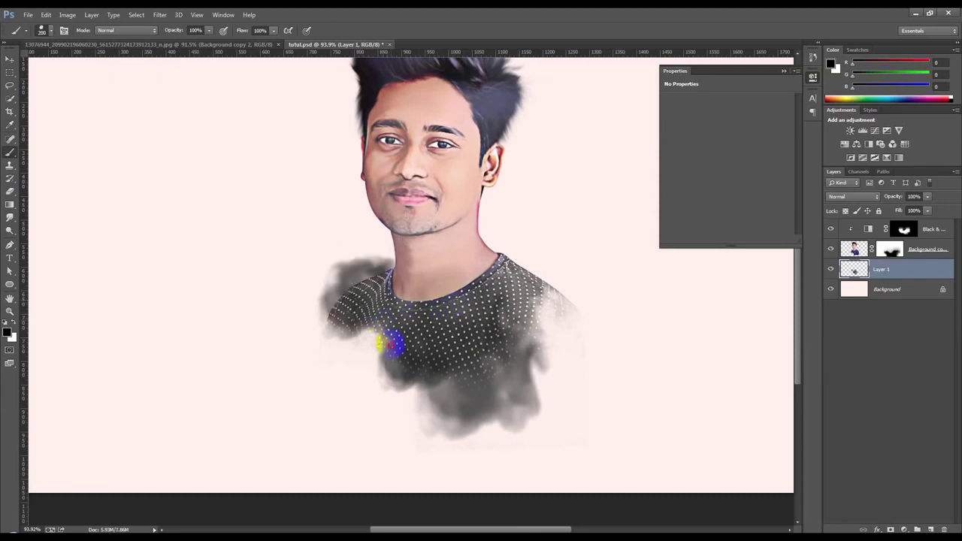
click(387, 344)
click(548, 325)
click(545, 331)
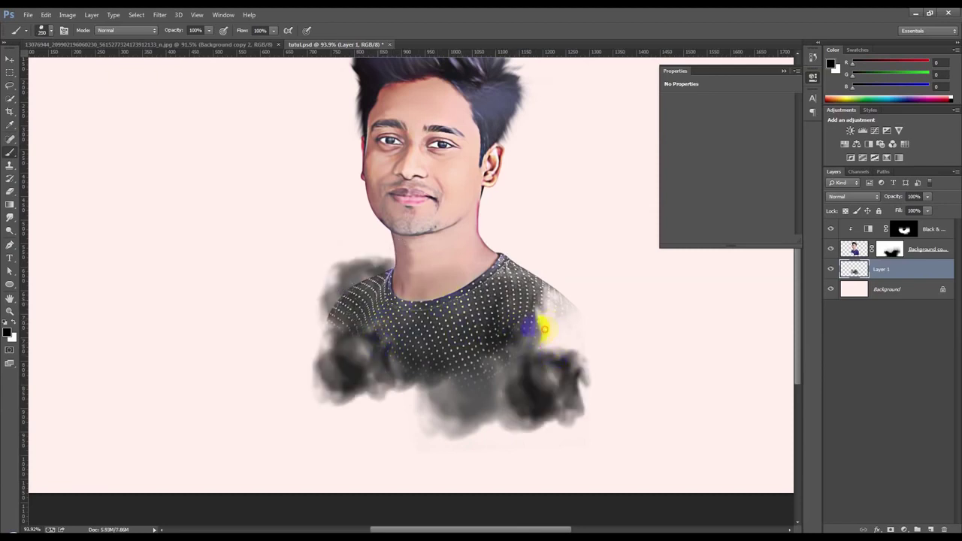
click(559, 288)
click(555, 342)
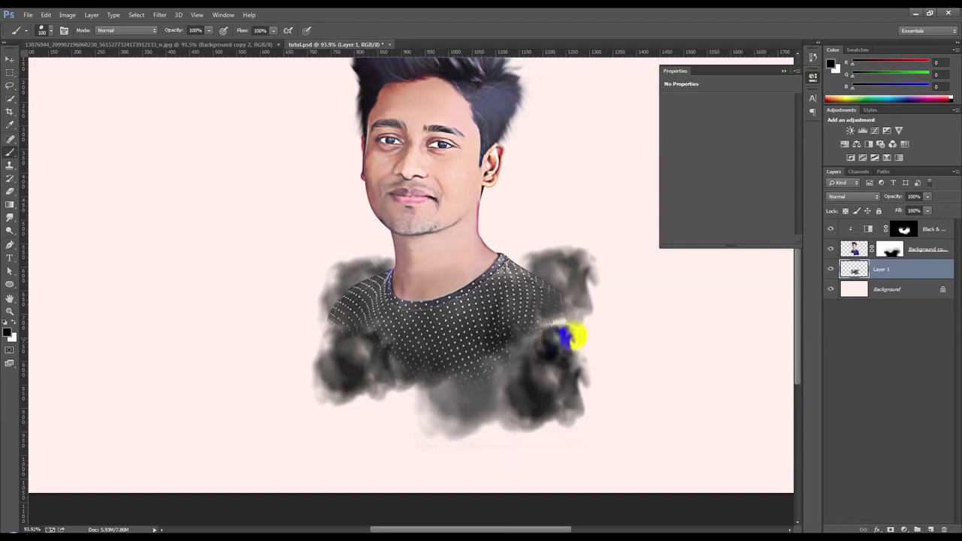
click(575, 313)
click(538, 340)
click(509, 339)
click(555, 323)
click(537, 333)
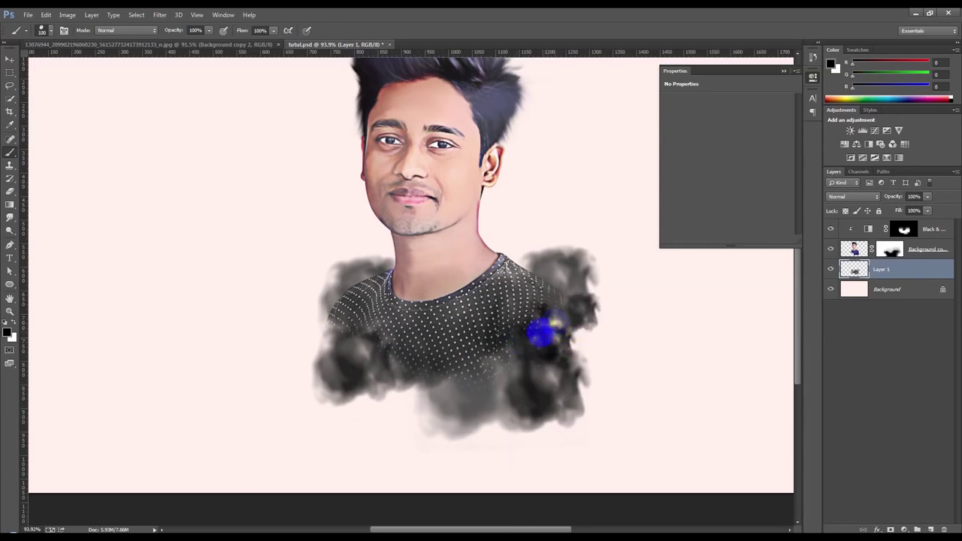
click(466, 368)
click(406, 380)
click(419, 406)
Sweep smoke-brush strokes from the lower shirt out to both sides, then add Layer 2.
right_click(586, 410)
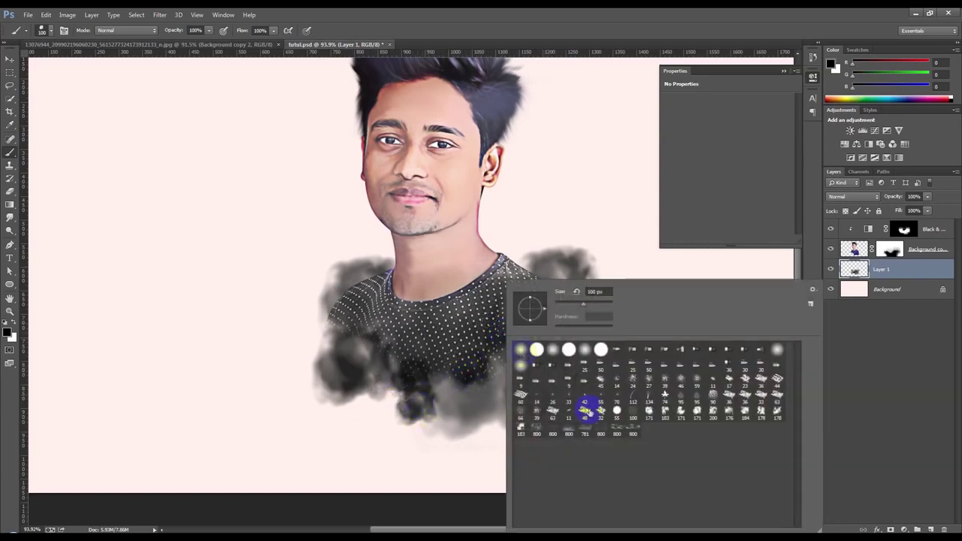
click(751, 416)
mouse_move(386, 386)
mouse_down()
mouse_move(462, 381)
mouse_move(547, 325)
mouse_up()
mouse_move(350, 369)
mouse_down()
mouse_move(350, 404)
mouse_move(454, 393)
mouse_move(361, 451)
mouse_move(466, 395)
mouse_move(526, 421)
mouse_move(557, 365)
mouse_up()
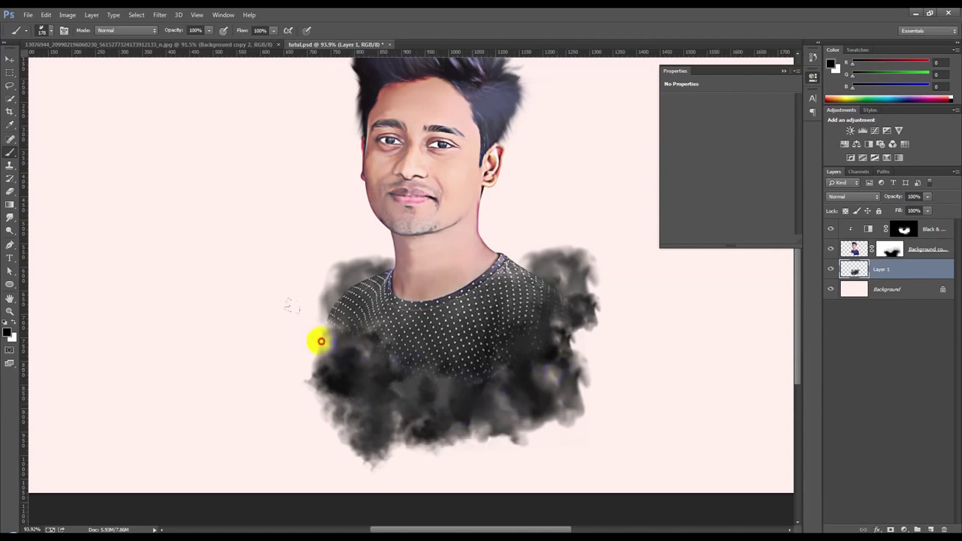
drag(318, 338, 318, 344)
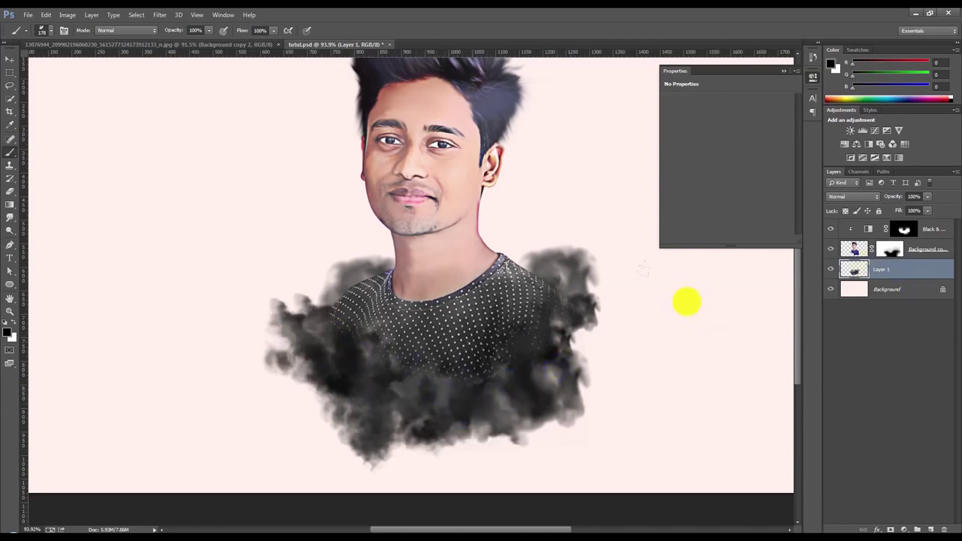
drag(591, 343, 631, 339)
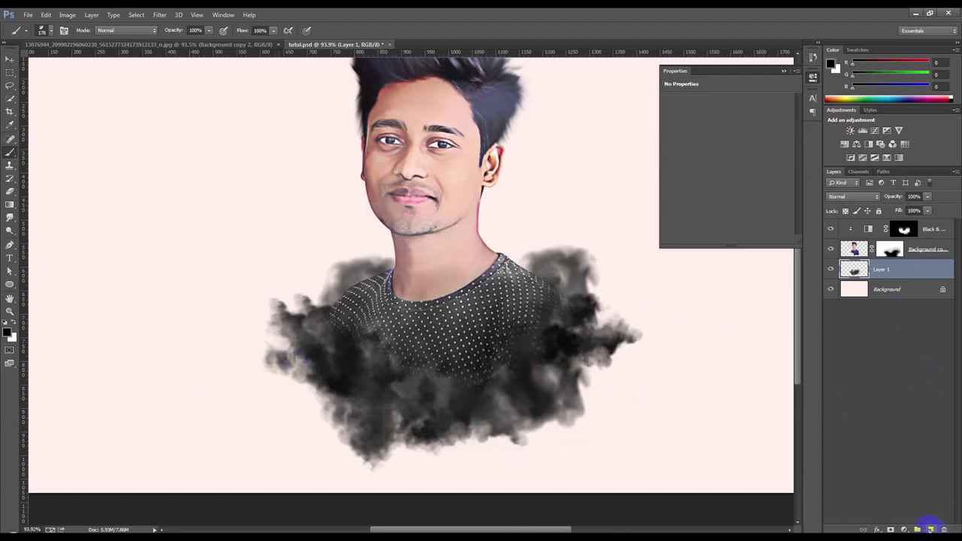
click(930, 528)
right_click(196, 309)
Scribble black hard-round lines along the smoke's bottom and left edge.
click(263, 366)
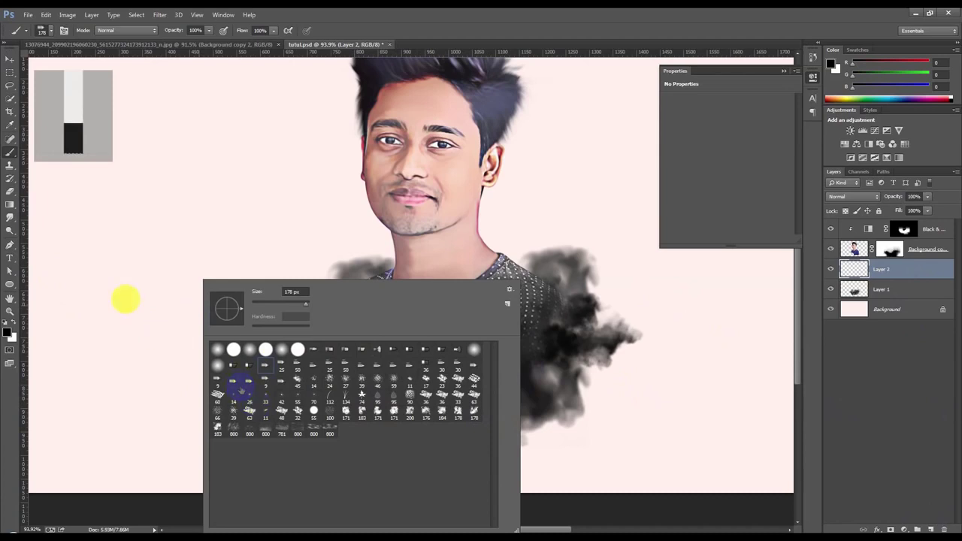
click(298, 349)
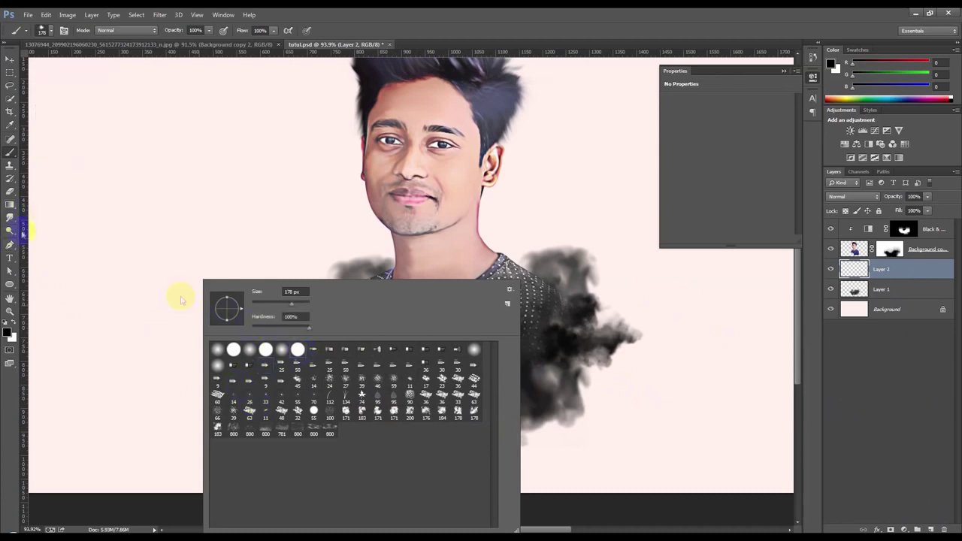
click(470, 300)
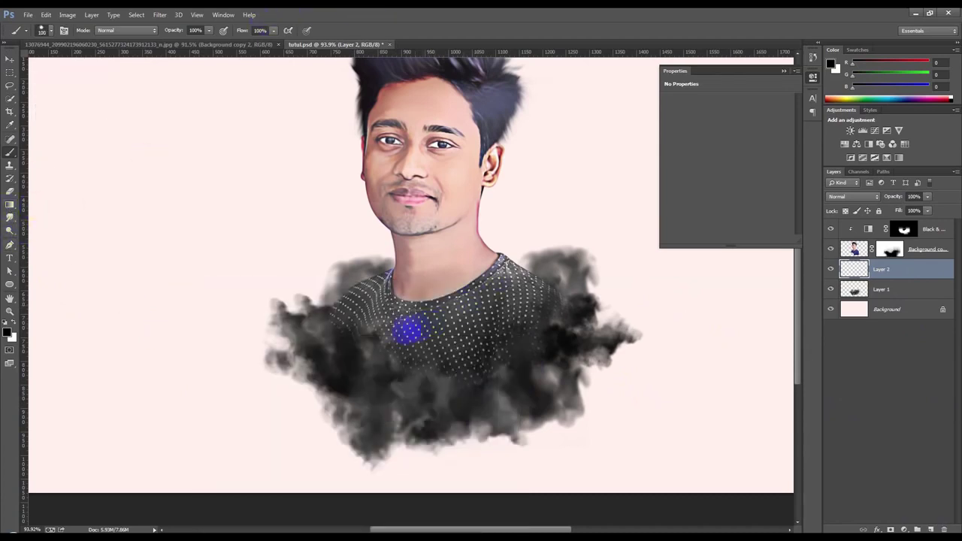
drag(344, 336, 333, 353)
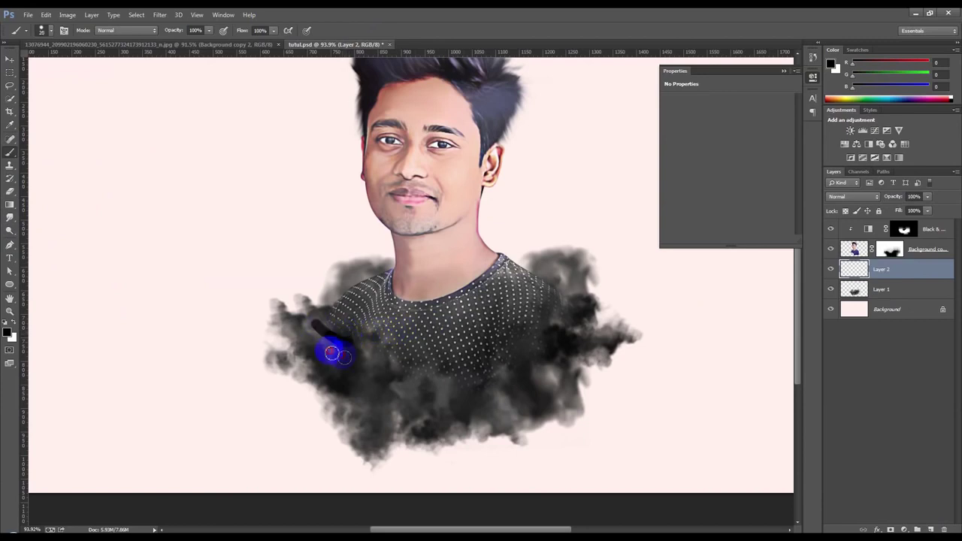
key(ctrl+z)
mouse_move(350, 373)
mouse_down()
mouse_move(437, 404)
mouse_move(302, 332)
mouse_move(326, 326)
mouse_move(469, 351)
mouse_move(585, 385)
mouse_move(318, 393)
mouse_move(576, 344)
mouse_move(617, 305)
mouse_move(594, 384)
mouse_up()
key(ctrl+z)
mouse_move(528, 393)
mouse_down()
mouse_move(423, 429)
mouse_move(268, 343)
mouse_up()
click(504, 357)
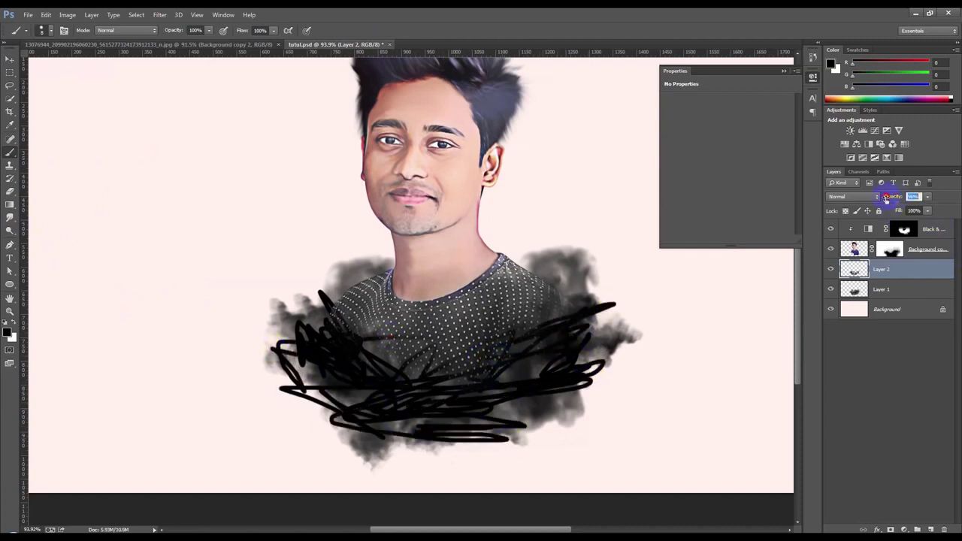
Fade the scribbles to 30% opacity, then select the smoke layer and Black & White mask.
mouse_move(897, 199)
mouse_down()
mouse_move(858, 199)
mouse_move(876, 200)
mouse_up()
key(alt+bracketleft)
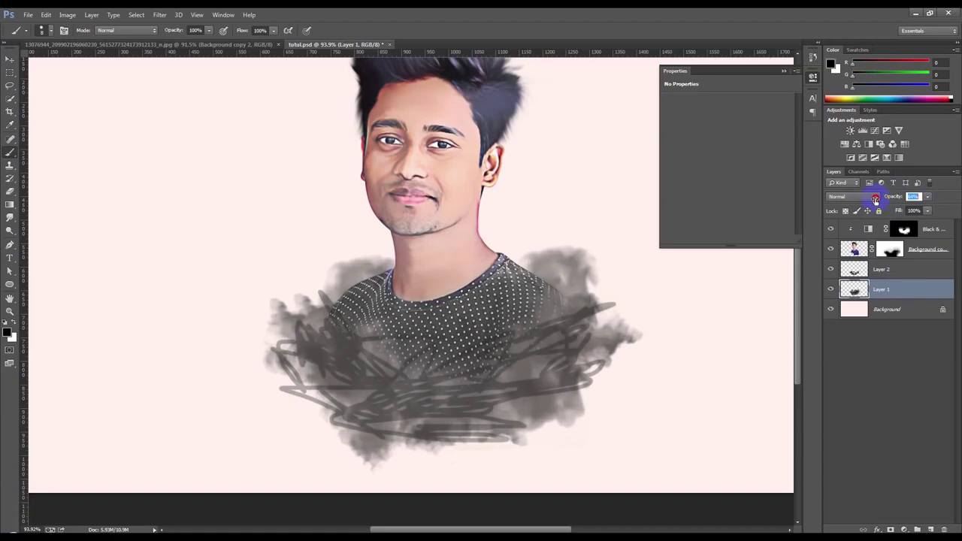
click(785, 71)
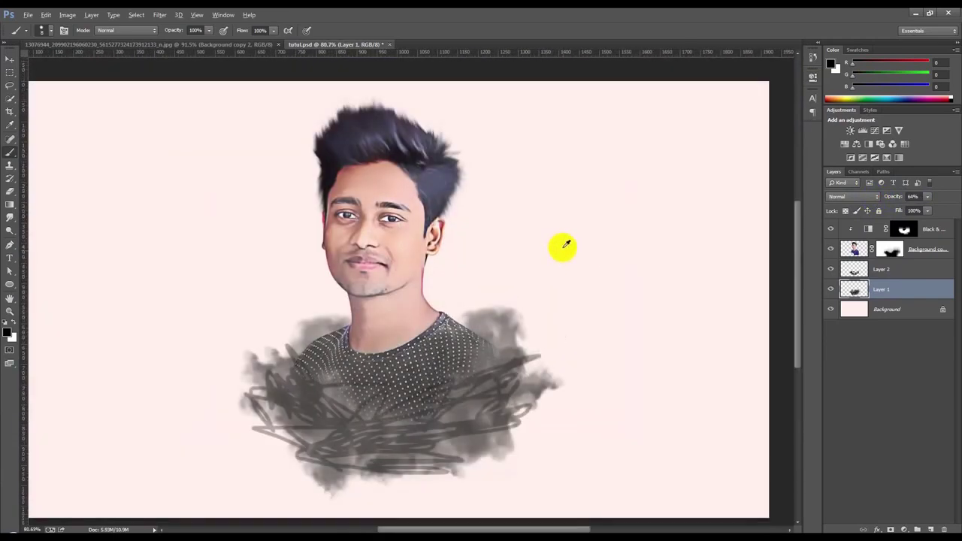
click(907, 236)
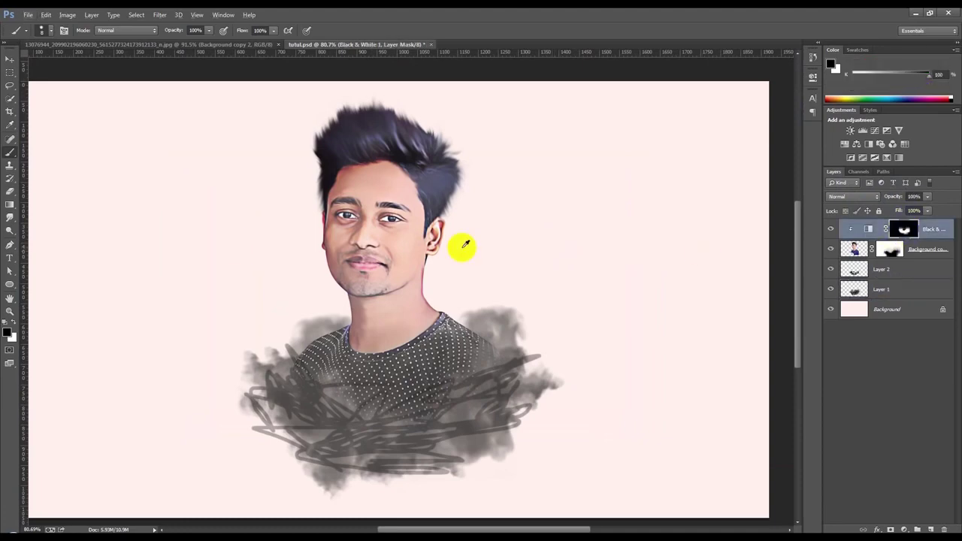
Paint white on the Black & White mask to grey the collar beside the neck.
scroll(151, 231, up, 2)
scroll(118, 215, up, 3)
scroll(560, 427, down, 2)
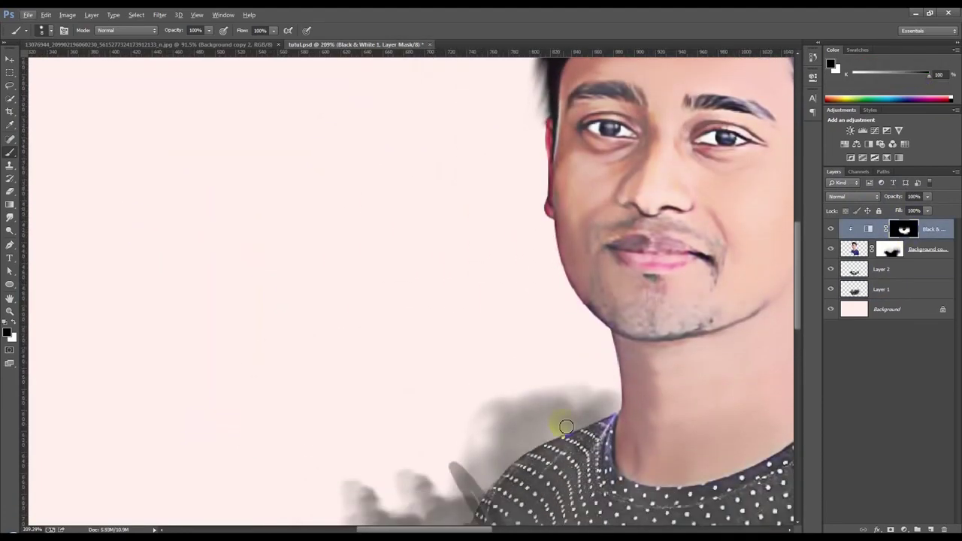
scroll(564, 425, down, 1)
click(12, 322)
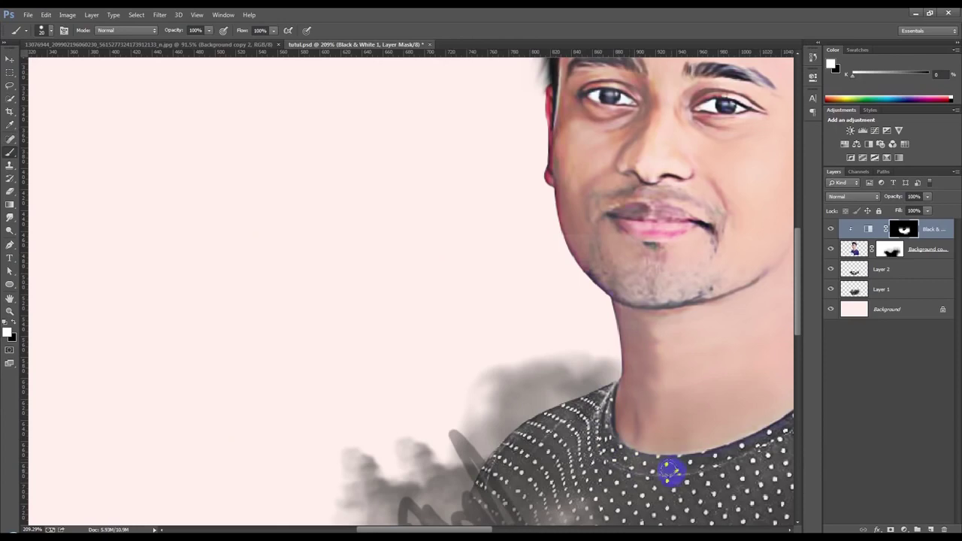
scroll(671, 473, down, 2)
scroll(745, 428, right, 2)
drag(725, 391, 718, 402)
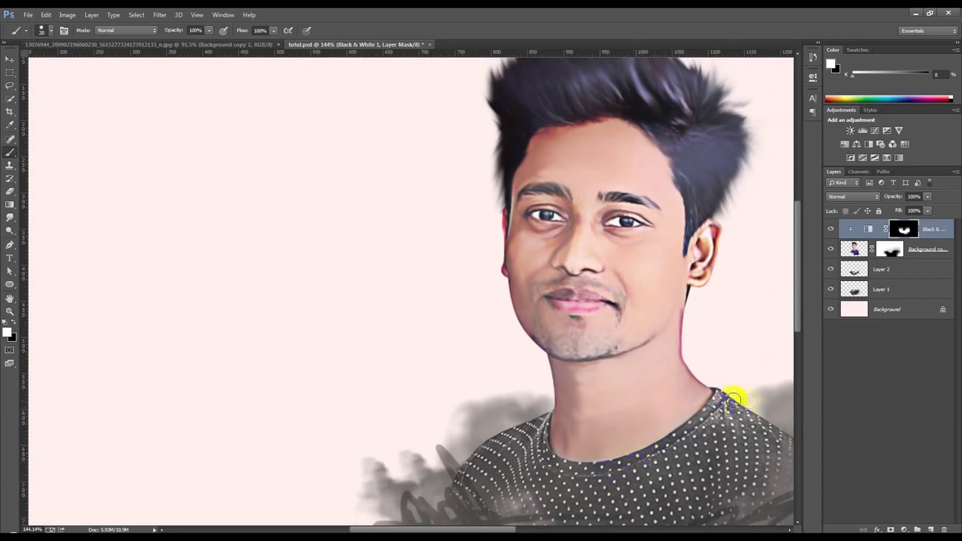
scroll(728, 395, down, 3)
Apply a Gaussian Blur to Layer 2's scribbles with a raised radius.
scroll(602, 391, up, 1)
click(879, 270)
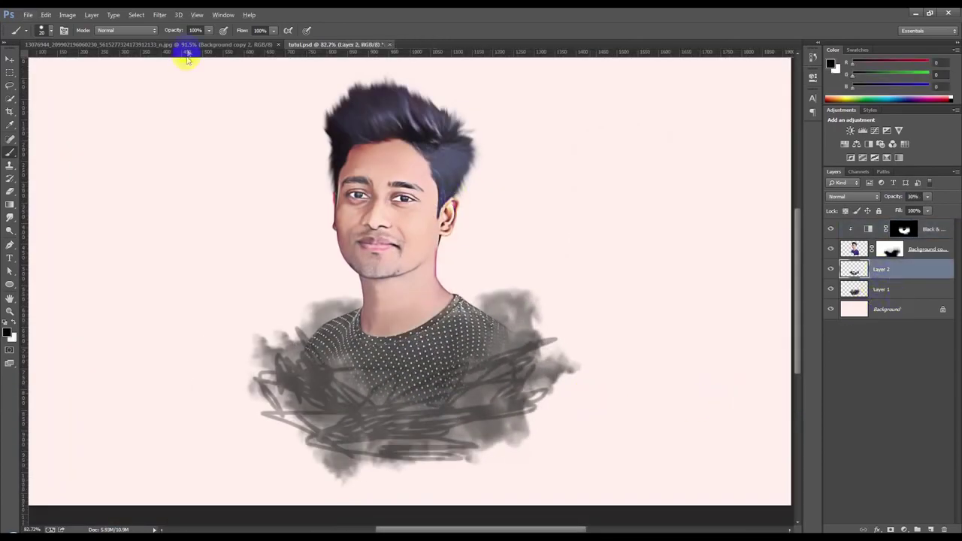
click(160, 14)
mouse_move(180, 140)
click(319, 196)
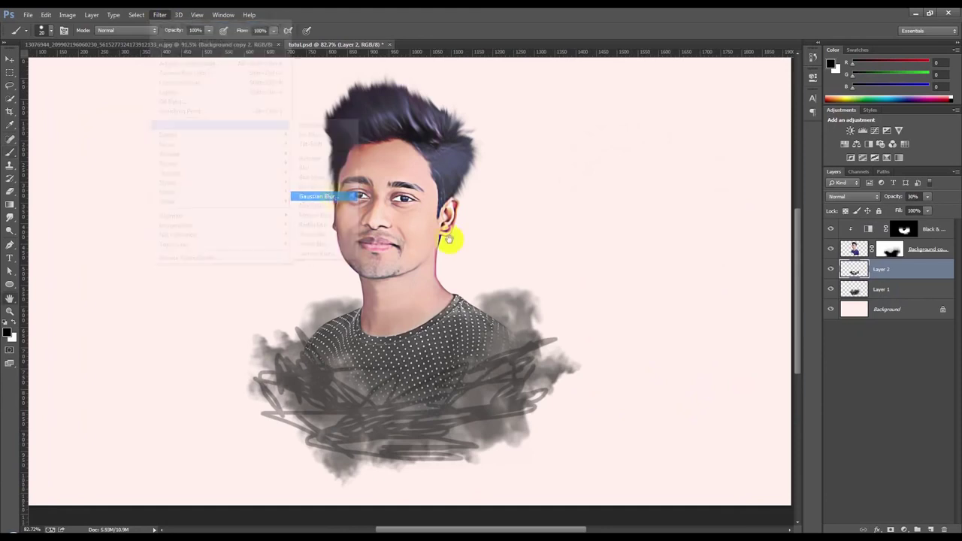
drag(423, 283, 430, 282)
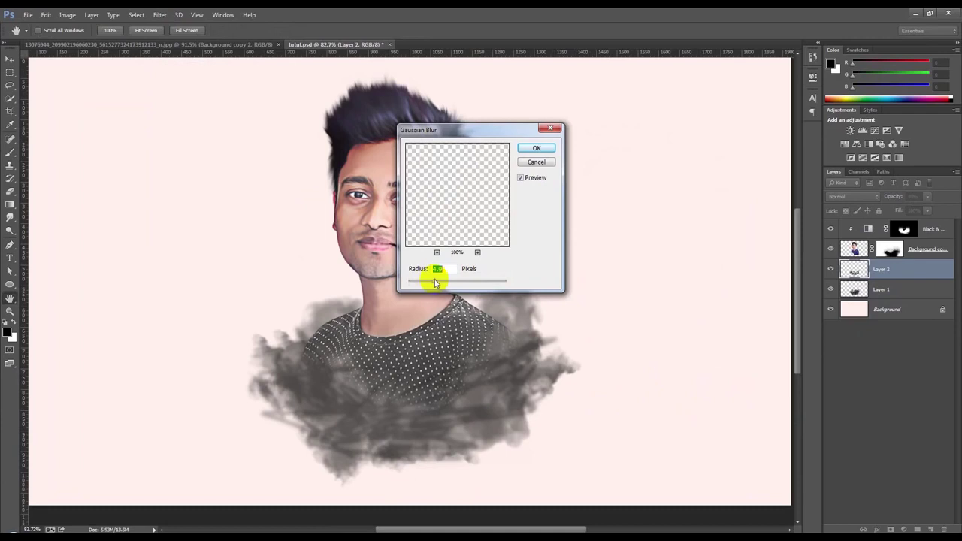
click(537, 148)
key(b)
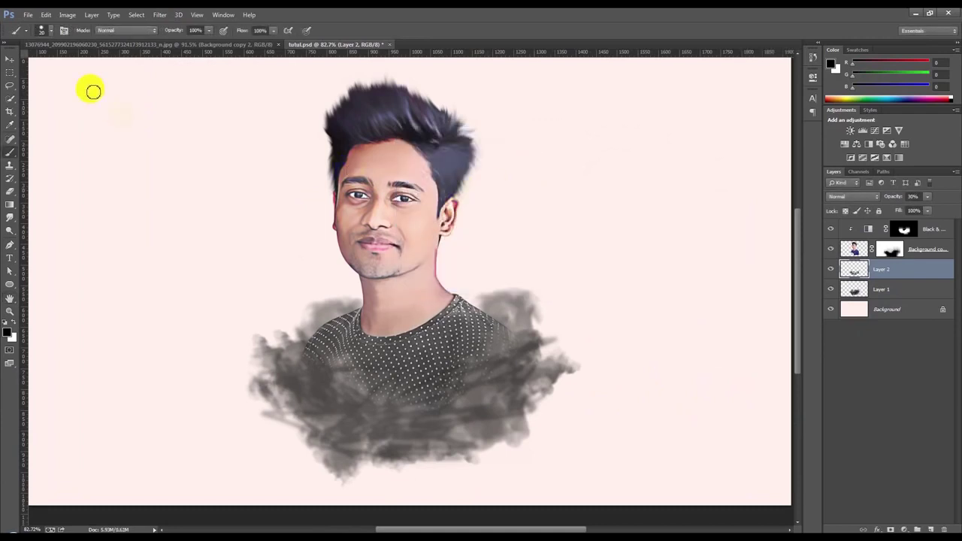
Switch to the Move tool and select the Black & White adjustment layer.
click(10, 59)
scroll(316, 192, down, 2)
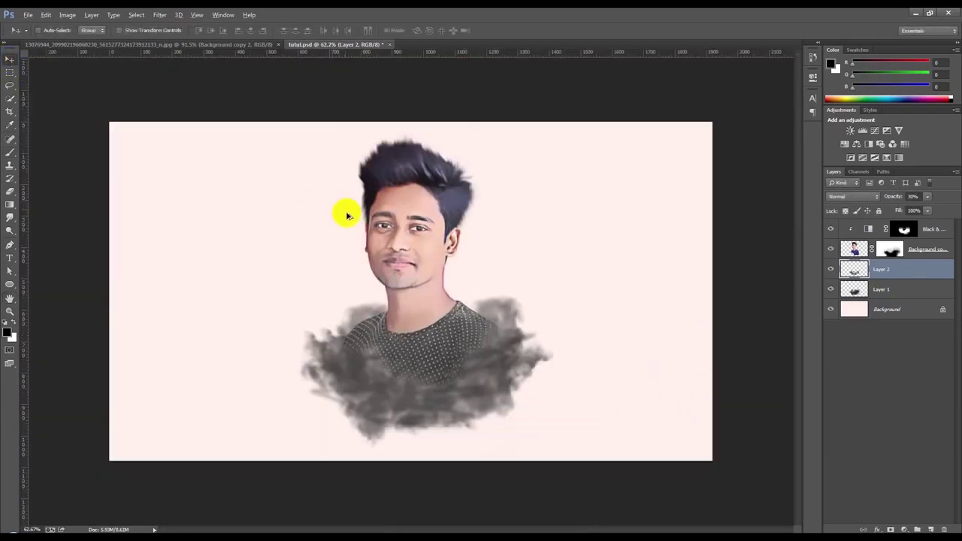
scroll(348, 219, up, 1)
scroll(343, 215, up, 2)
scroll(398, 226, up, 1)
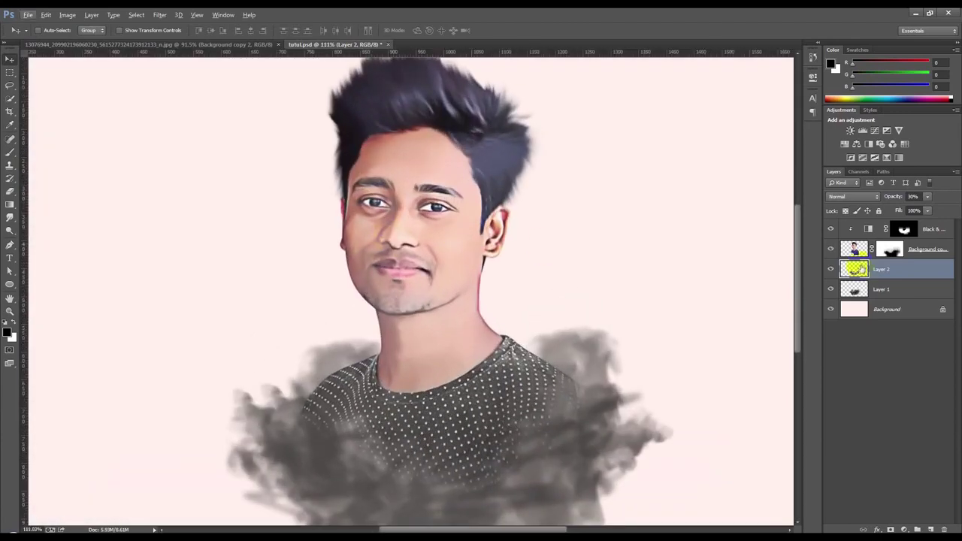
click(937, 230)
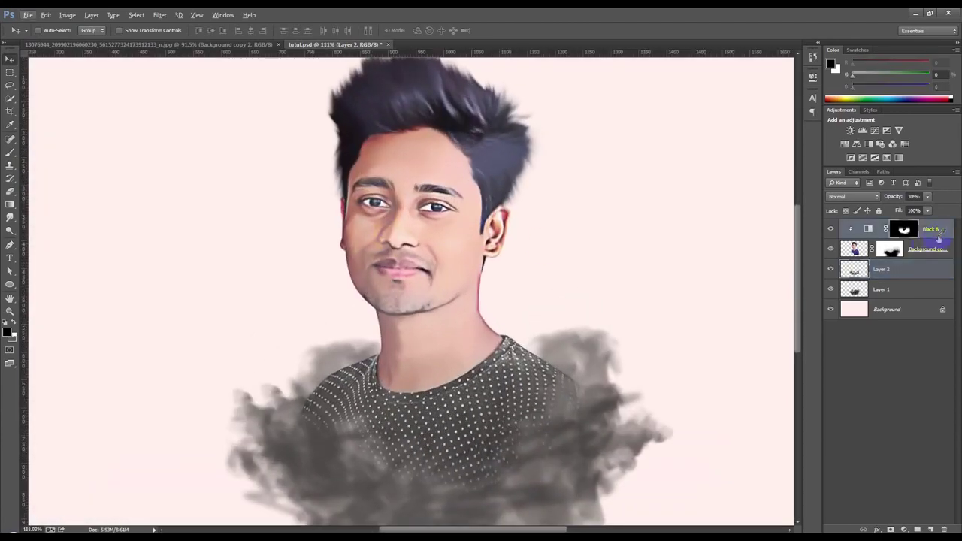
Add a Hue/Saturation adjustment clipped to Black & White 1 with saturation -46.
click(904, 529)
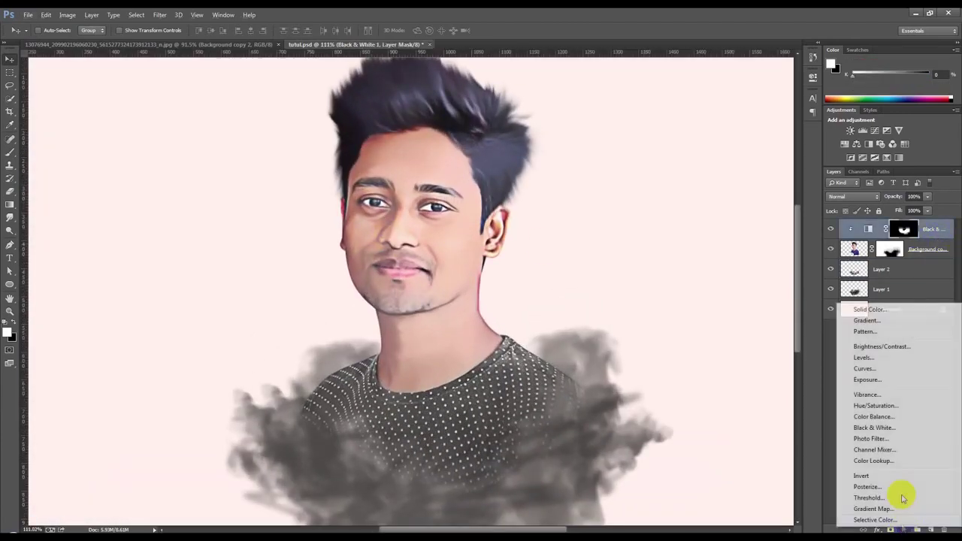
click(876, 406)
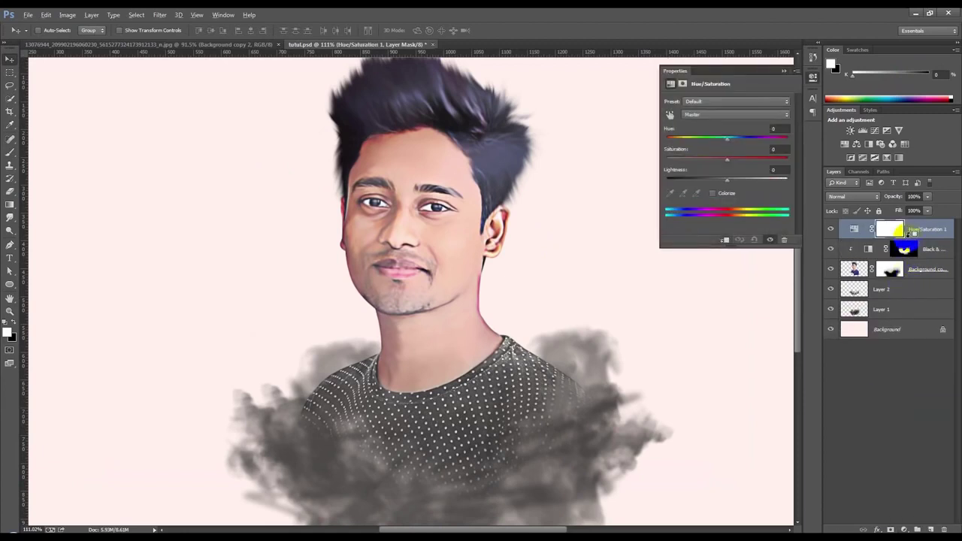
alt+click(909, 232)
drag(728, 168, 711, 167)
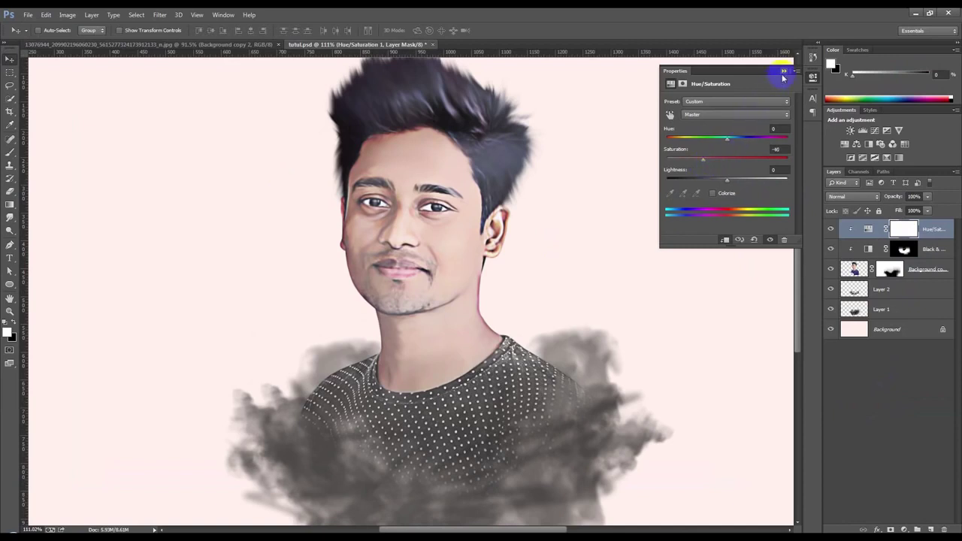
click(785, 72)
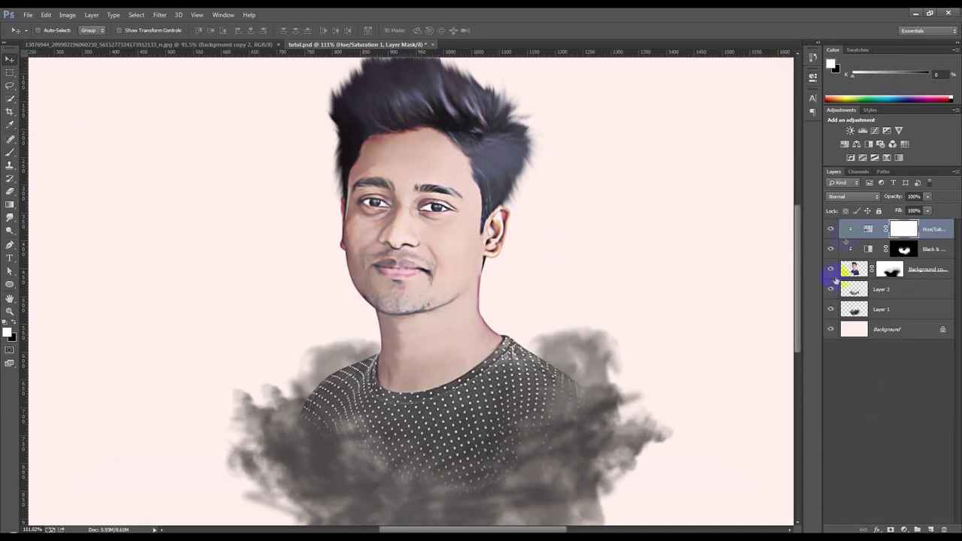
scroll(694, 286, down, 3)
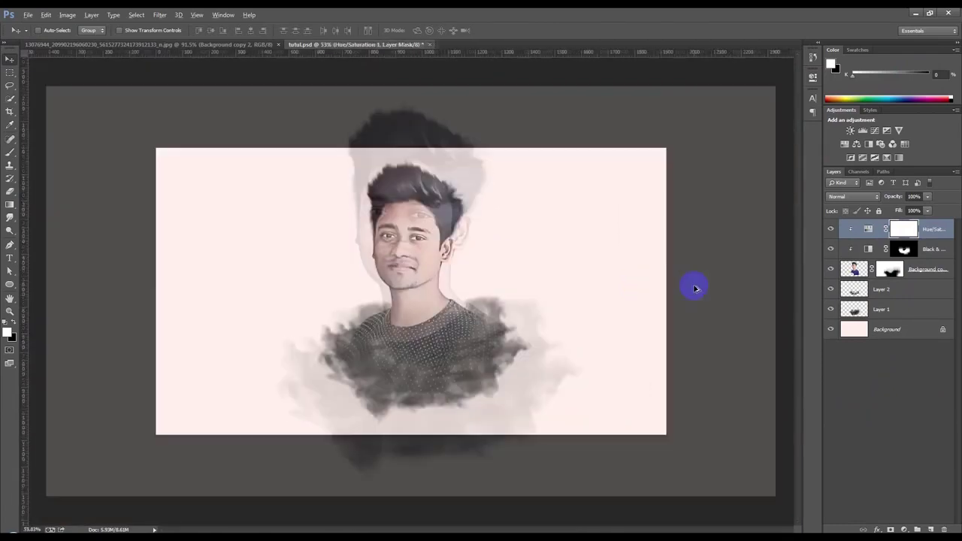
scroll(526, 286, up, 2)
scroll(526, 285, up, 1)
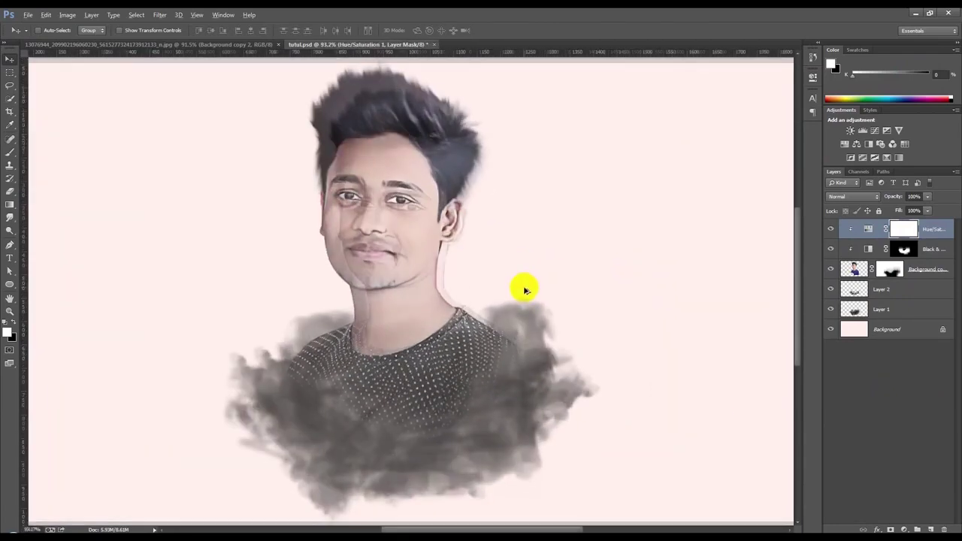
Add a Selective Color adjustment layer and reduce Cyan (to -50) and Black in the Reds.
click(902, 529)
click(899, 517)
click(729, 202)
click(765, 191)
drag(758, 204, 707, 203)
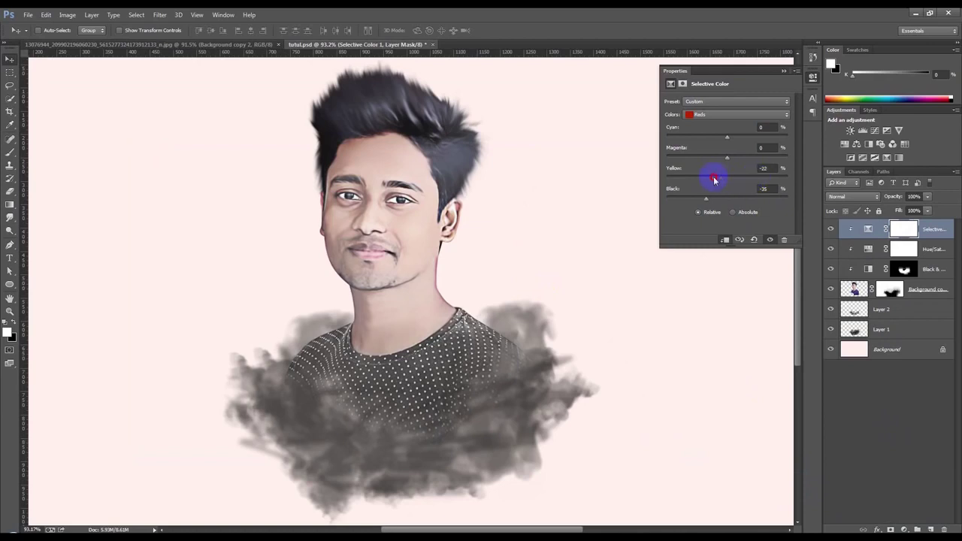
Switch the colour range to Blacks and raise Black to +40 and Yellow to +33.
click(705, 115)
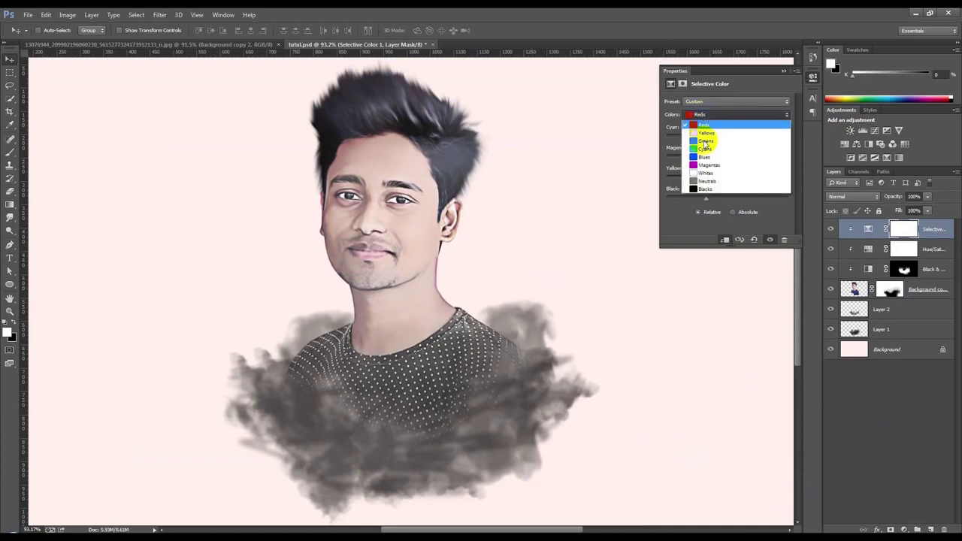
click(703, 187)
drag(728, 200, 756, 199)
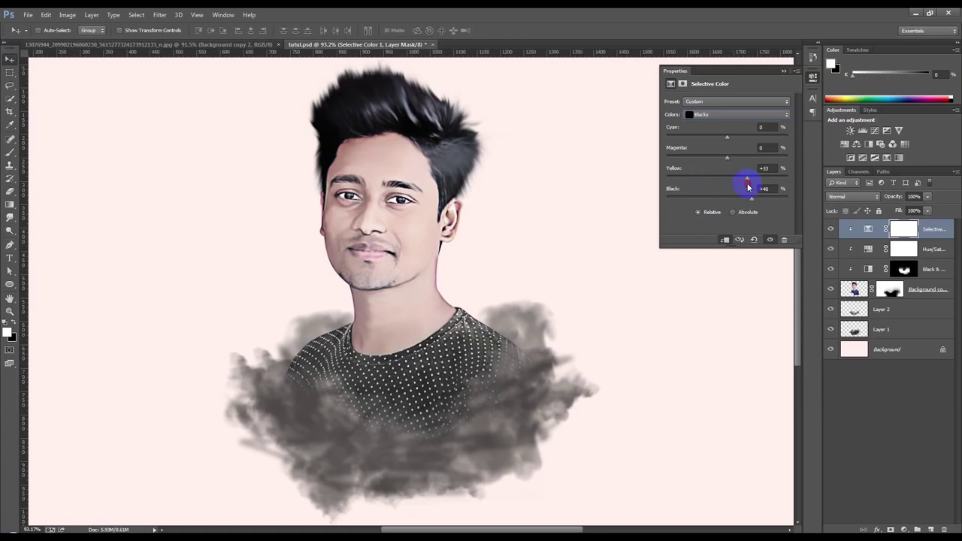
click(783, 73)
click(891, 313)
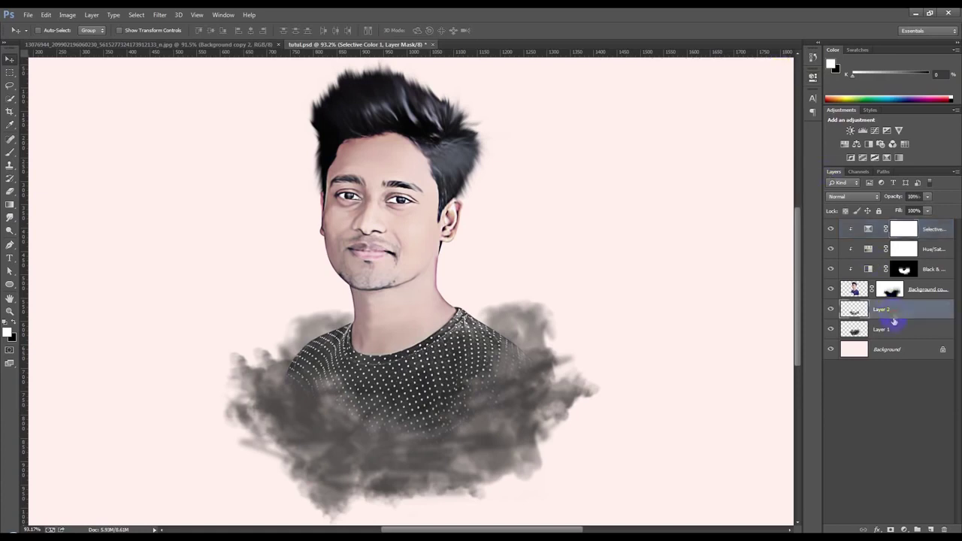
Merge Layer 1 and Layer 2 and darken the merged smoke with Levels.
shift+click(889, 330)
key(ctrl+e)
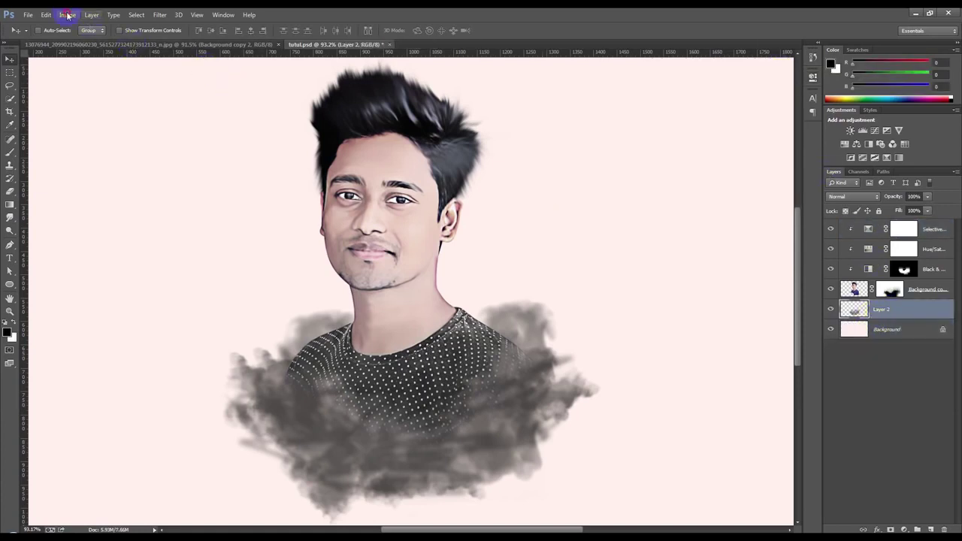
click(68, 14)
click(182, 50)
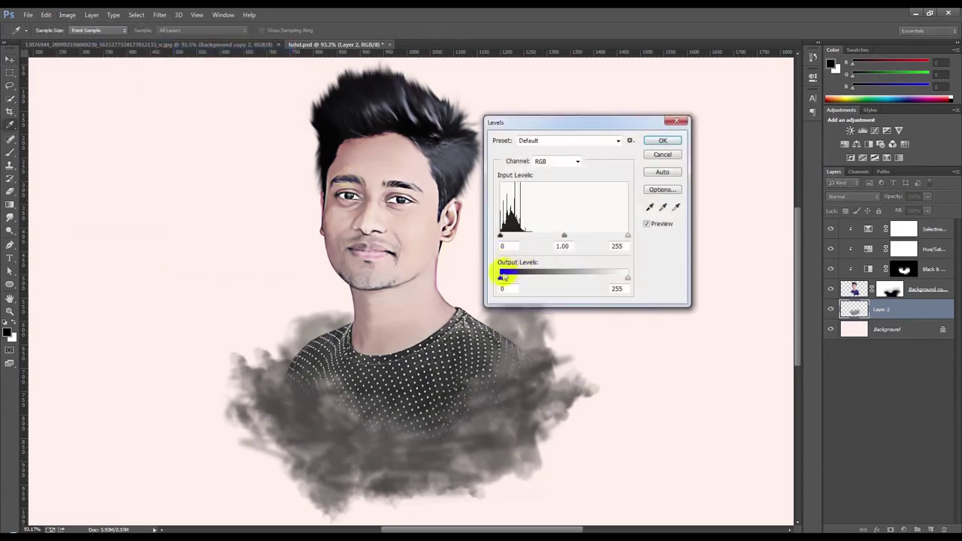
drag(501, 236, 597, 239)
mouse_move(615, 239)
mouse_down()
mouse_move(557, 241)
mouse_move(602, 237)
mouse_up()
click(662, 140)
Zoom out and delete the merged grey smoke layer.
key(ctrl+minus)
key(ctrl+minus)
scroll(435, 287, up, 3)
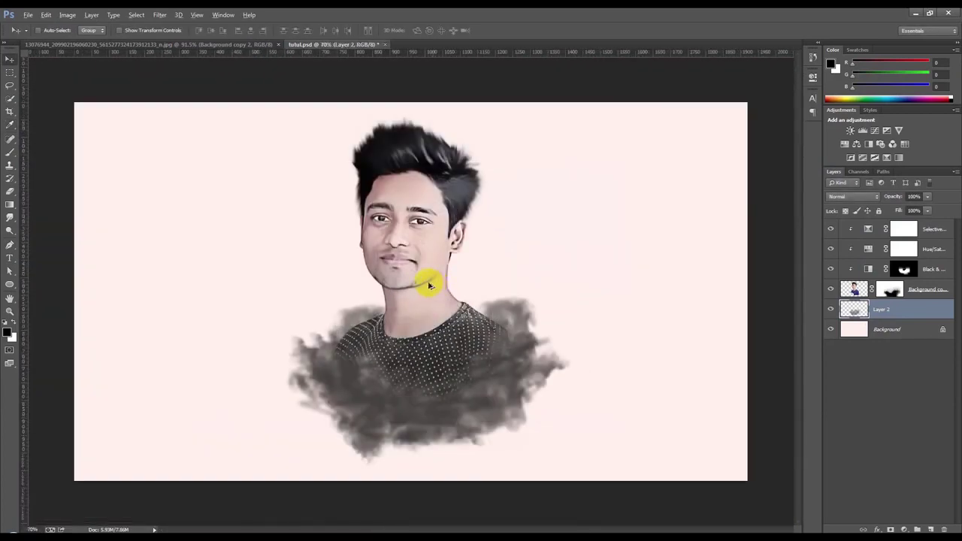
key(Delete)
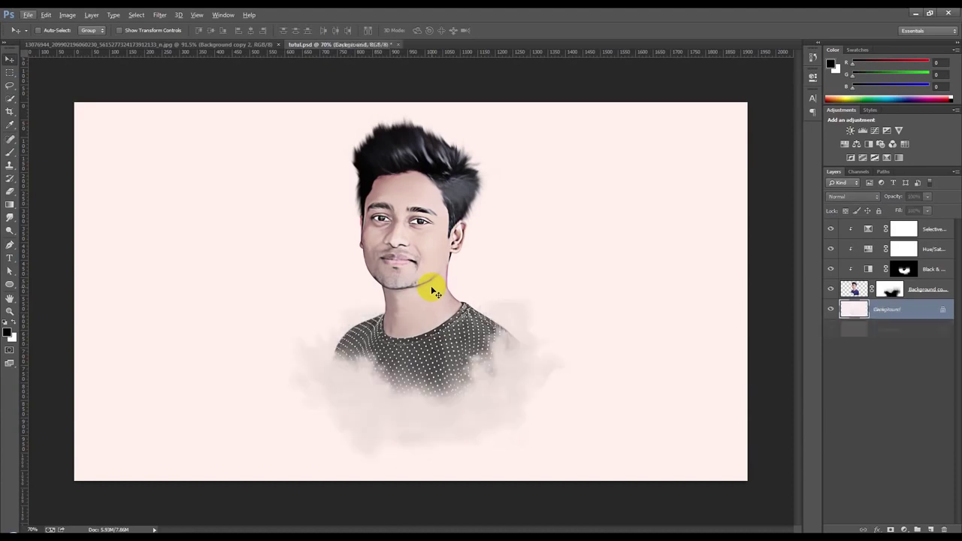
scroll(416, 303, up, 2)
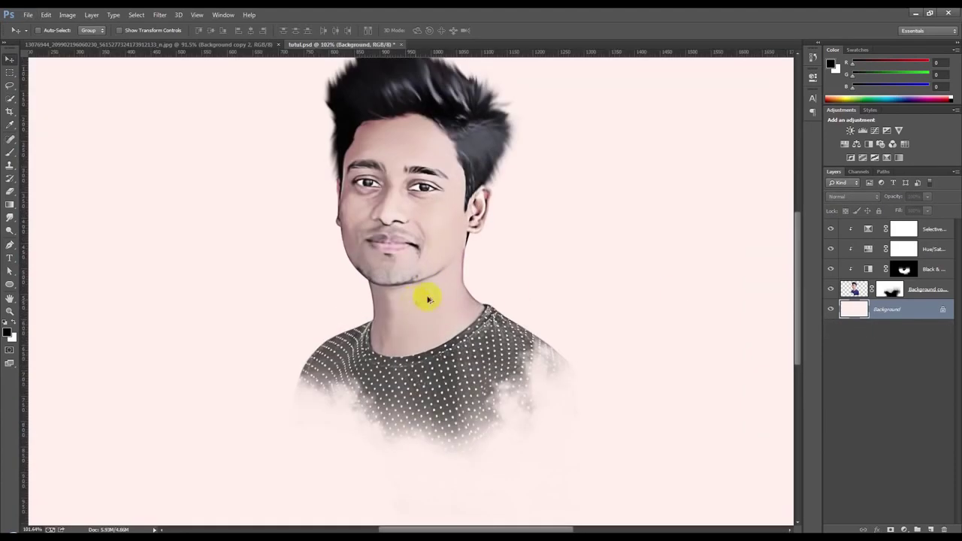
Add a Levels layer on Background copy, black input raised to 28, white slightly lowered.
click(946, 289)
click(907, 528)
click(865, 358)
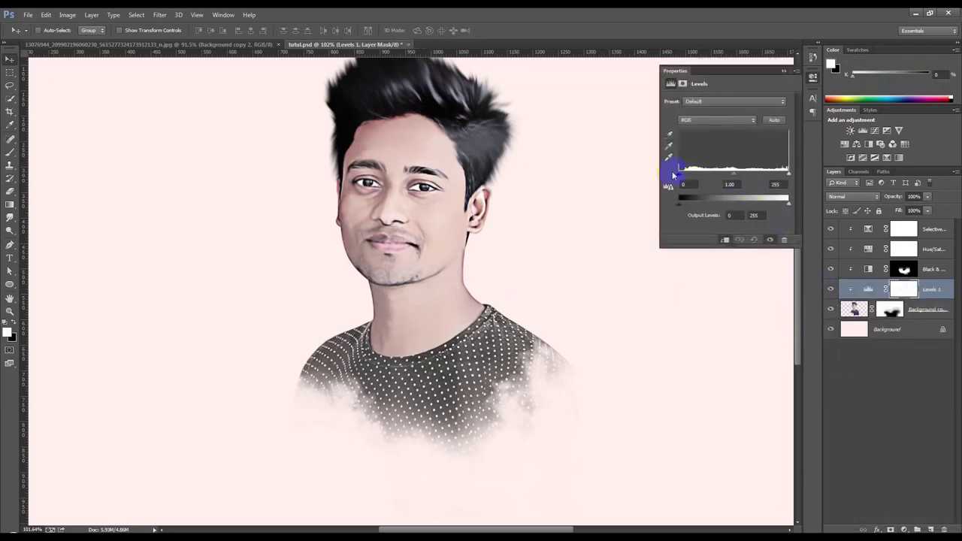
drag(682, 173, 692, 175)
drag(785, 179, 788, 178)
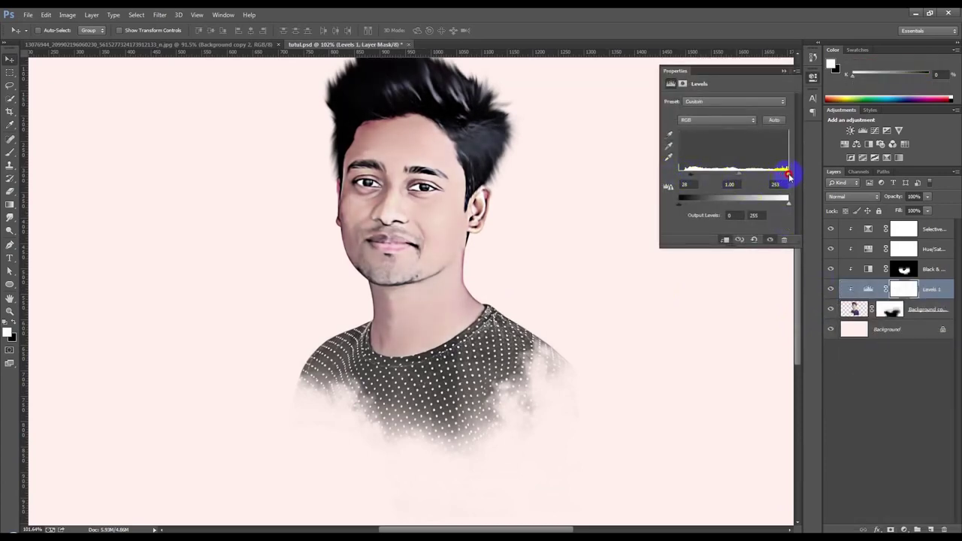
click(785, 71)
scroll(399, 243, up, 3)
scroll(402, 221, up, 2)
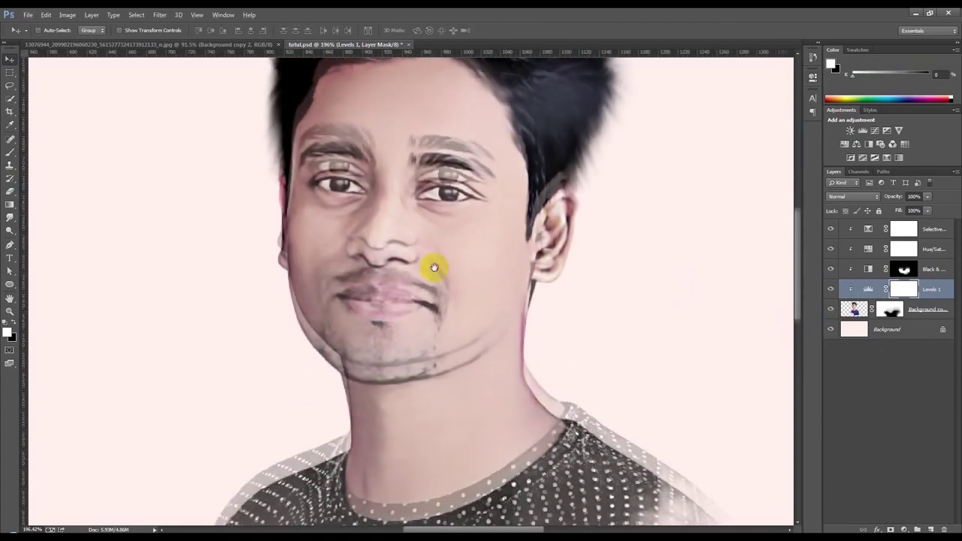
On Background copy 2, dodge the right cheek with a smaller brush.
click(846, 309)
click(10, 217)
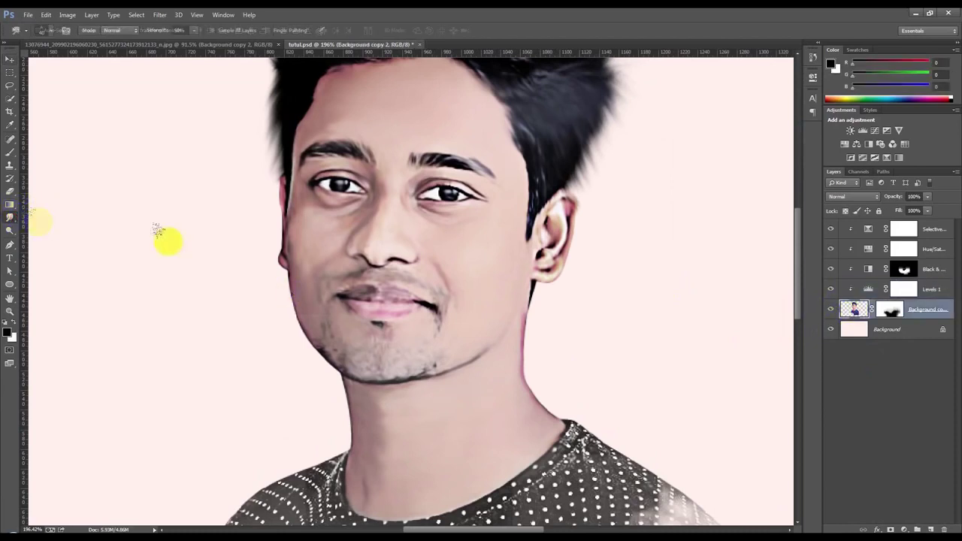
right_click(10, 217)
click(54, 224)
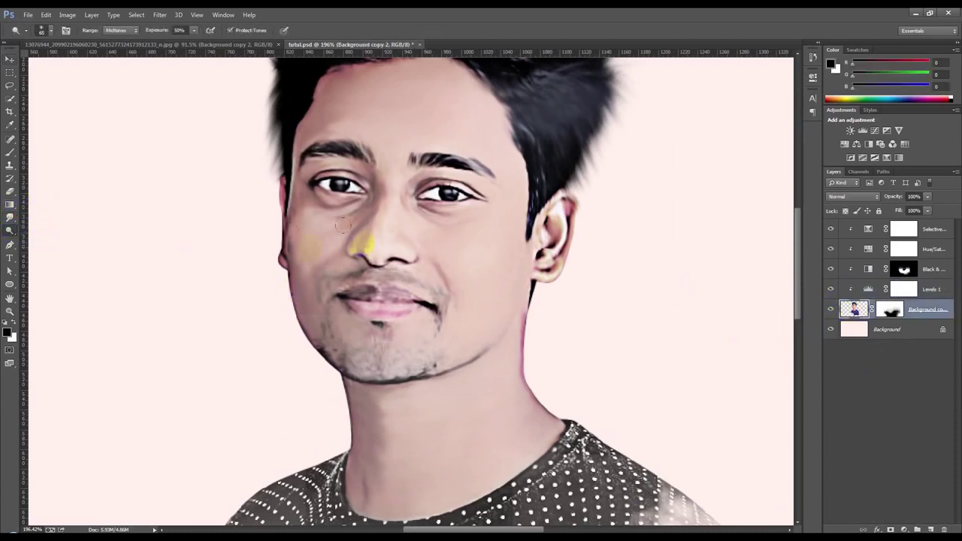
key(bracketleft)
click(449, 241)
drag(468, 254, 466, 259)
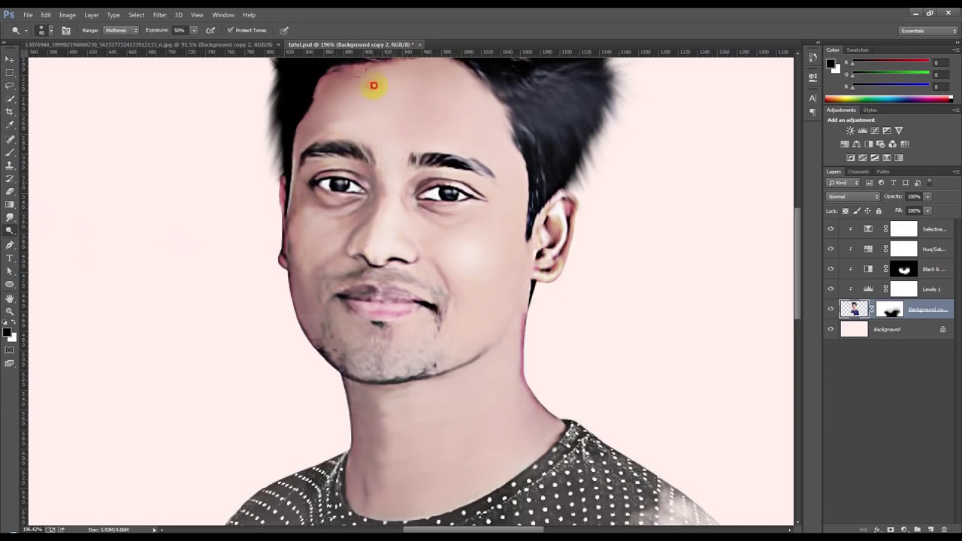
Dodge the forehead, jawline, left cheek and neck.
drag(374, 86, 483, 129)
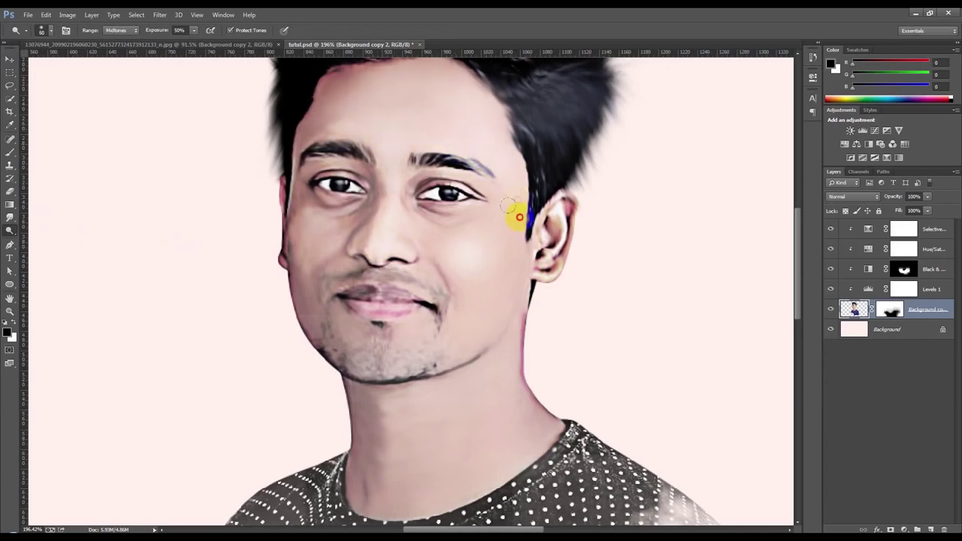
mouse_move(397, 354)
mouse_down()
mouse_move(406, 322)
mouse_move(361, 340)
mouse_move(312, 233)
mouse_up()
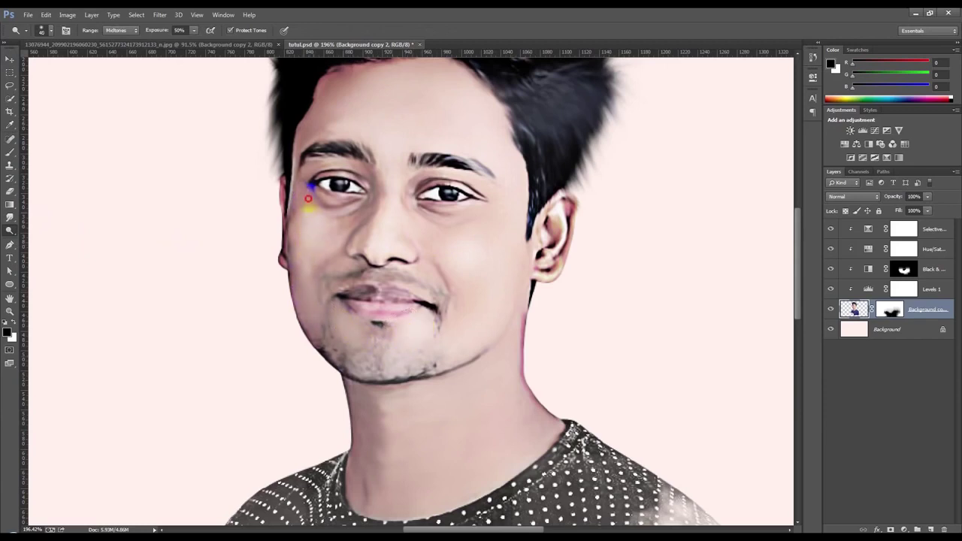
drag(312, 233, 318, 264)
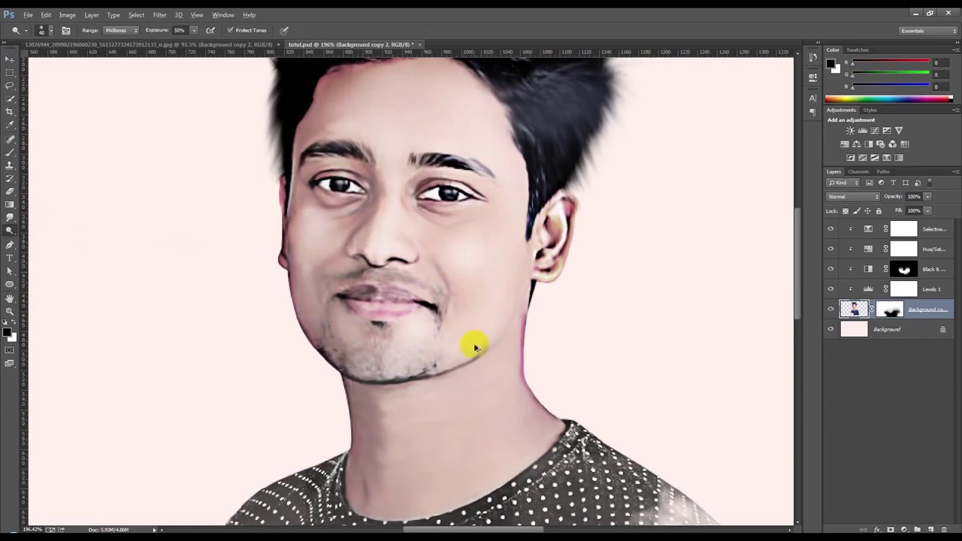
scroll(472, 393, down, 2)
scroll(472, 393, down, 2)
scroll(466, 394, up, 2)
scroll(470, 385, down, 1)
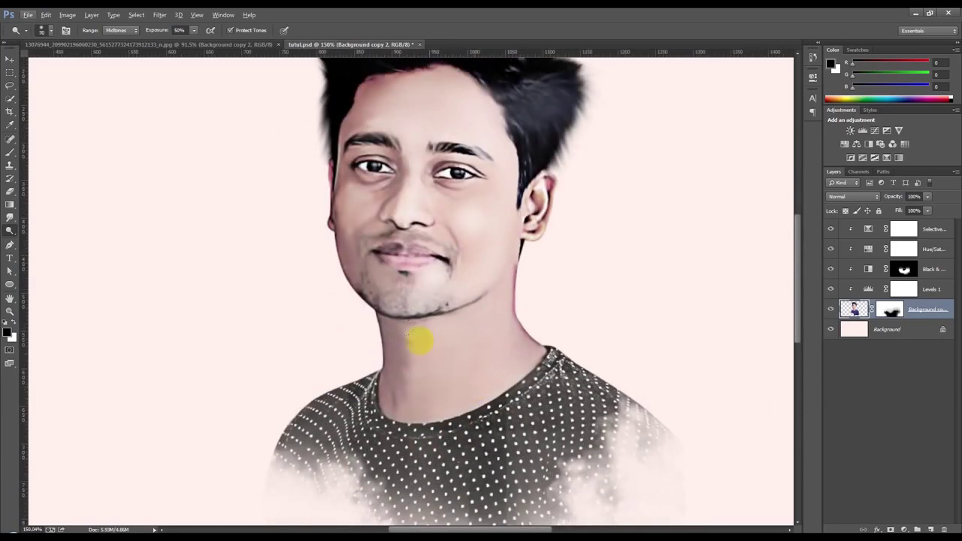
mouse_move(418, 339)
mouse_down()
mouse_move(441, 376)
mouse_move(432, 382)
mouse_up()
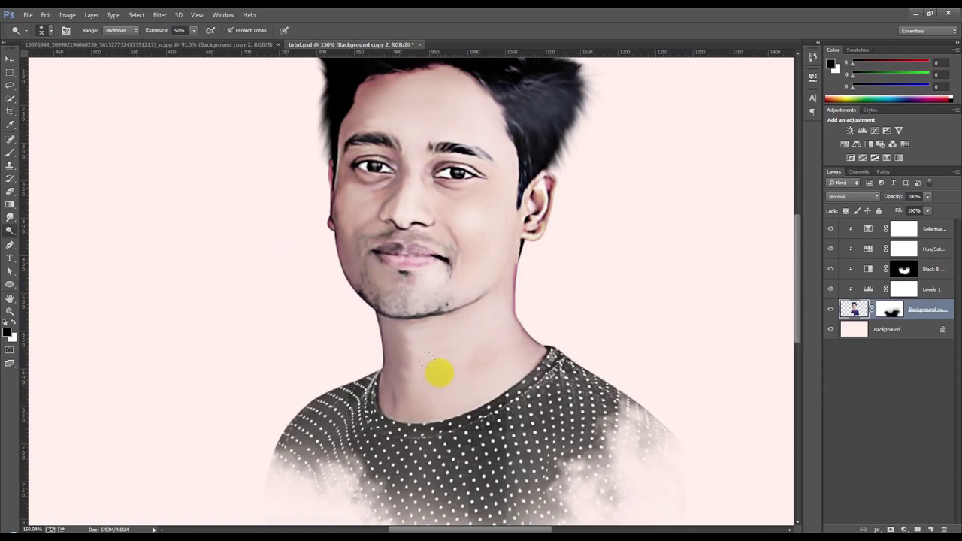
scroll(429, 344, down, 2)
scroll(397, 247, up, 3)
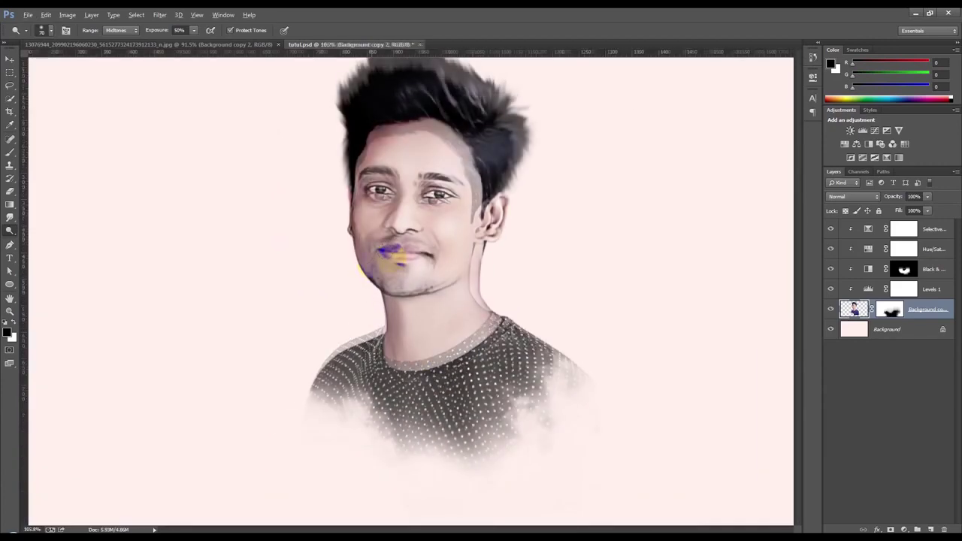
scroll(430, 268, up, 2)
drag(891, 319, 928, 280)
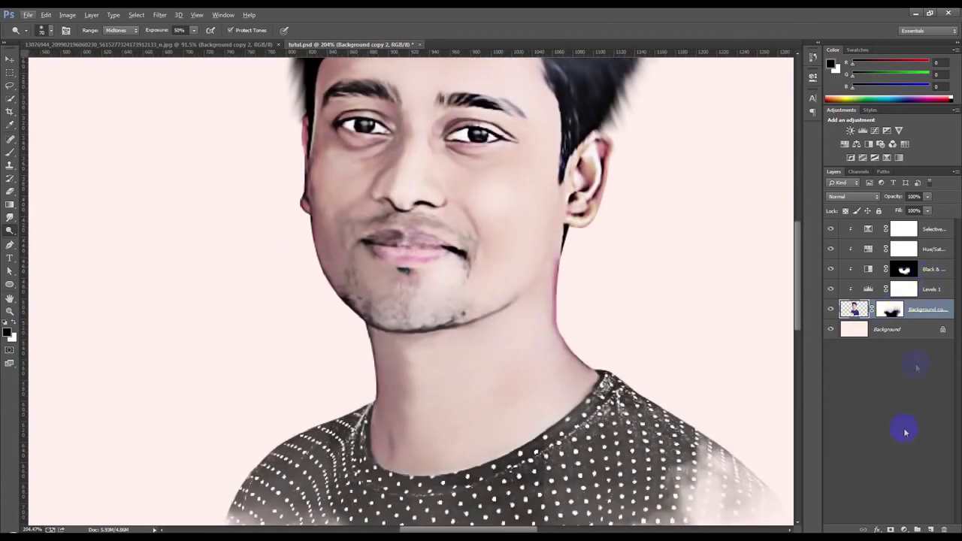
Add a clipped Hue/Saturation adjustment layer with its mask inverted to hide it.
click(938, 228)
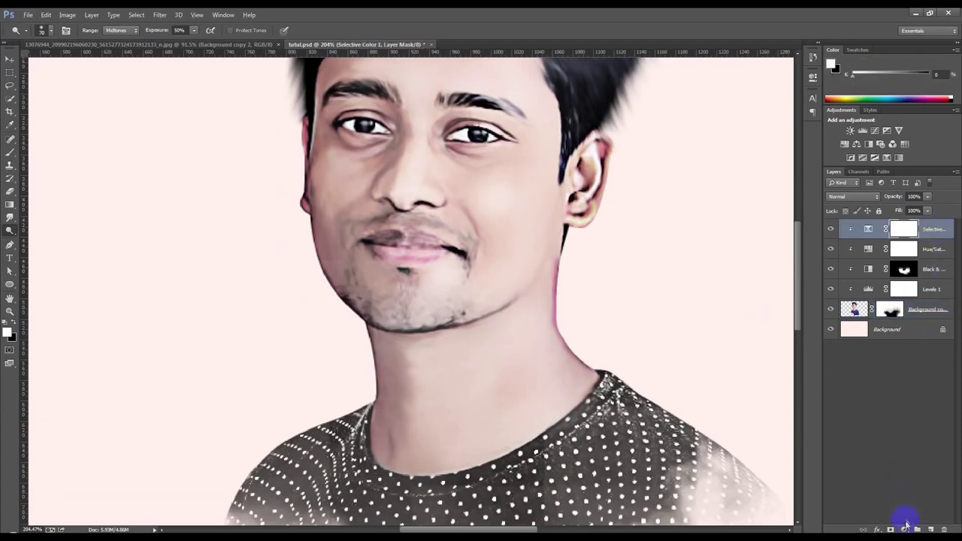
click(903, 529)
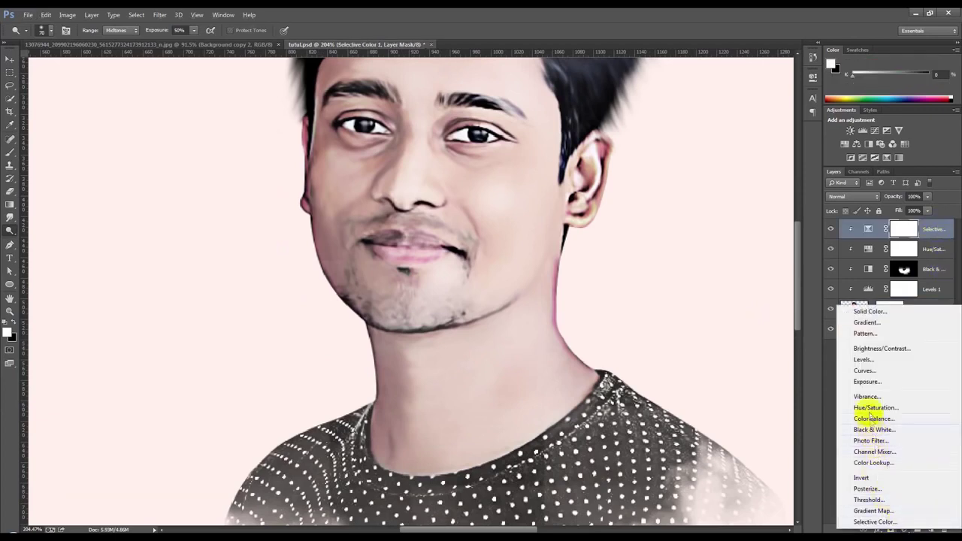
click(870, 408)
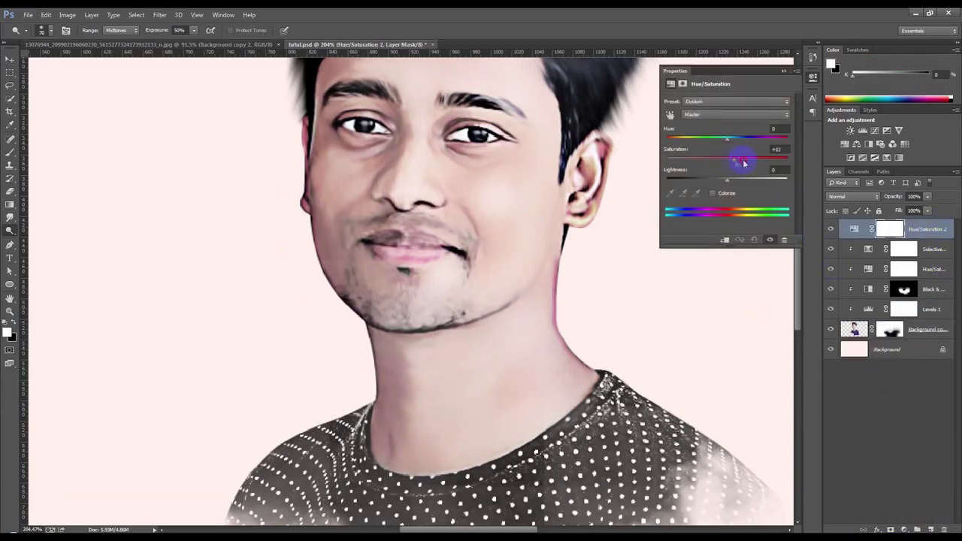
click(784, 73)
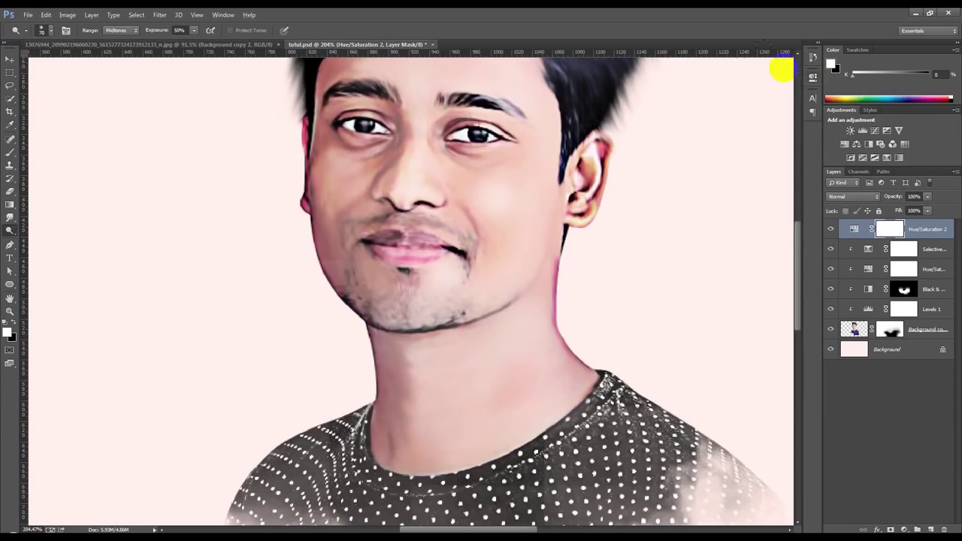
key(ctrl+i)
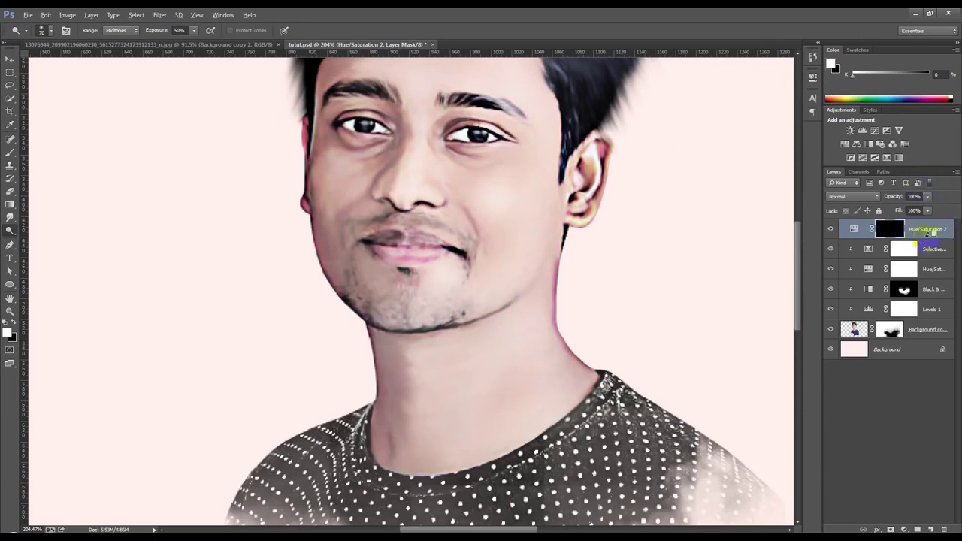
alt+click(929, 237)
Paint white on the Hue/Saturation 2 mask over the lips with a soft brush.
click(904, 289)
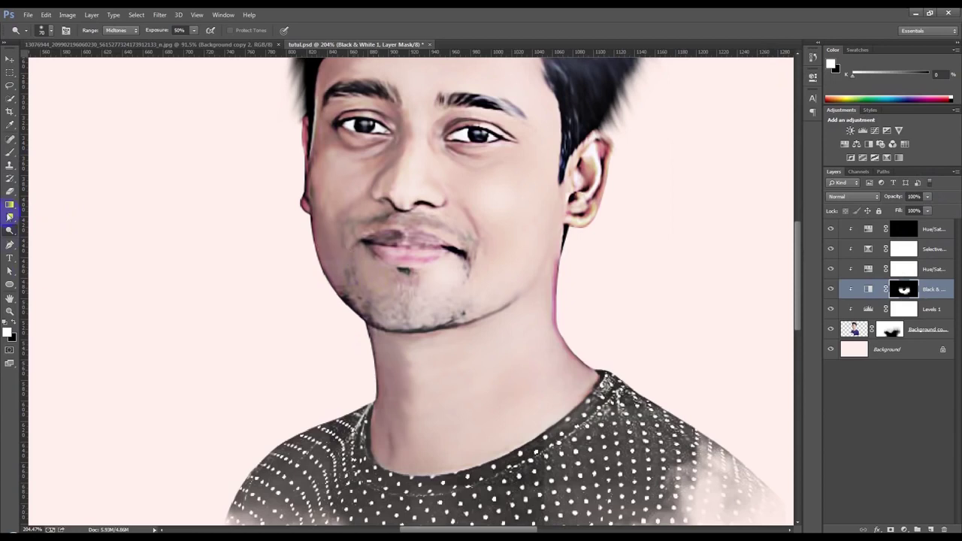
click(10, 153)
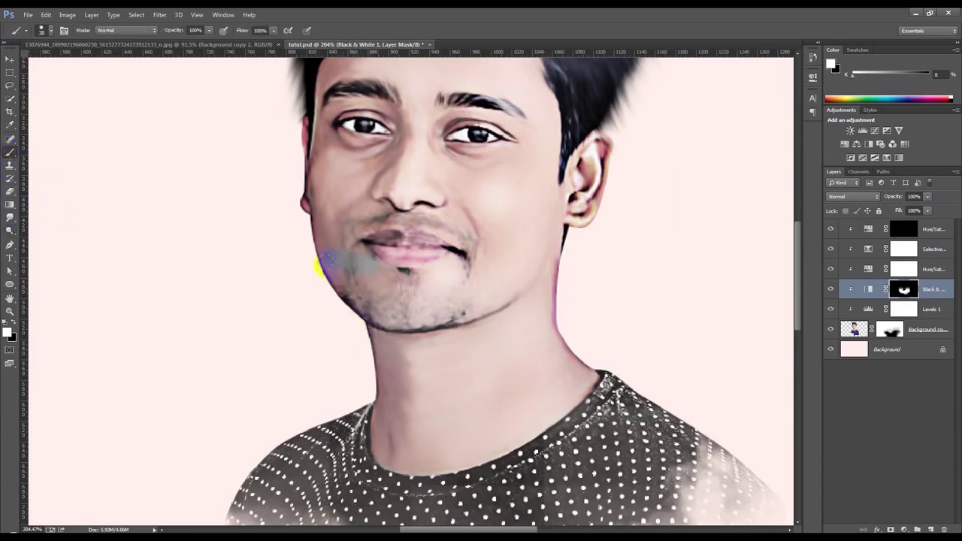
right_click(230, 271)
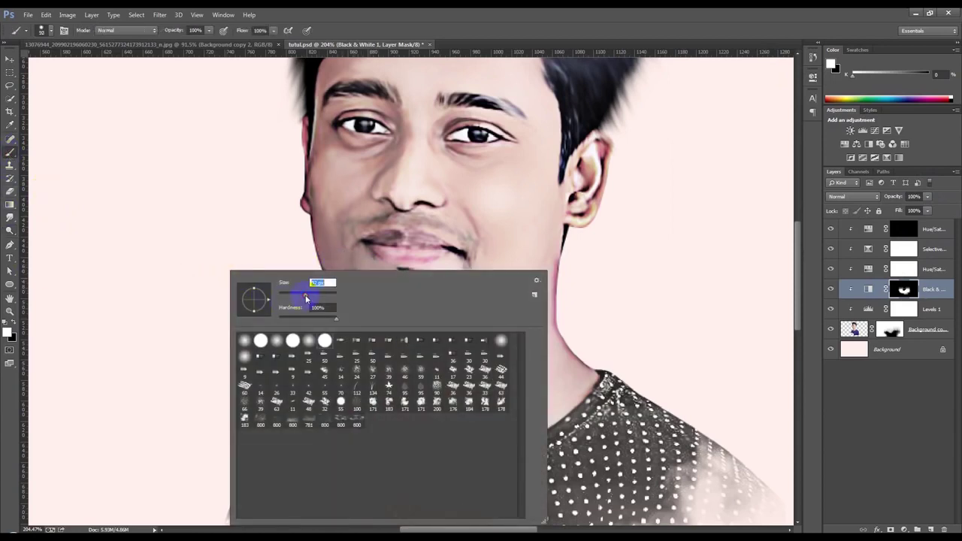
click(136, 252)
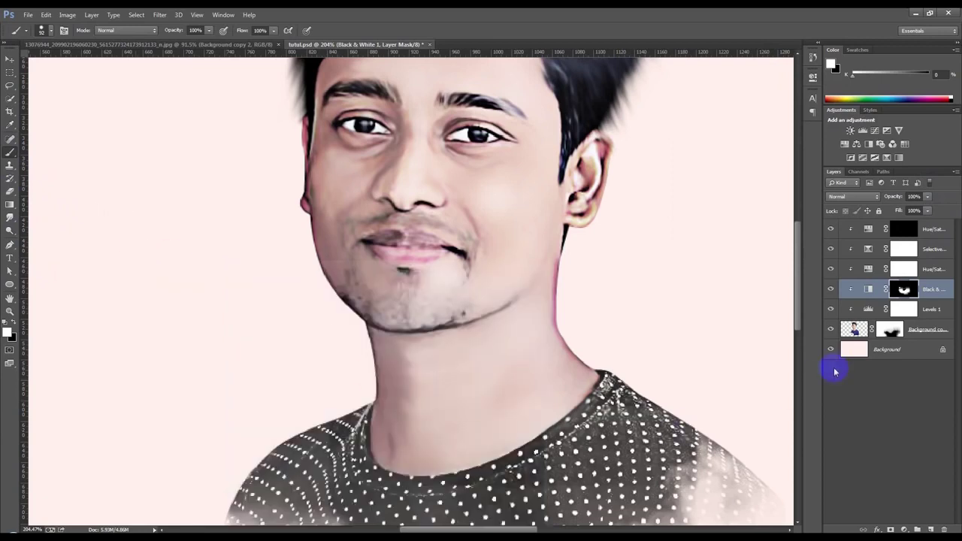
click(889, 331)
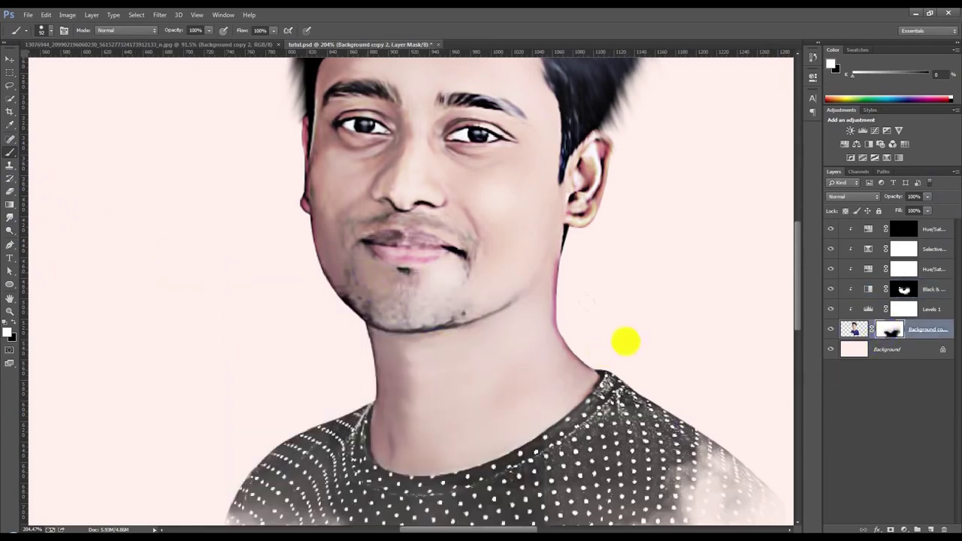
click(904, 228)
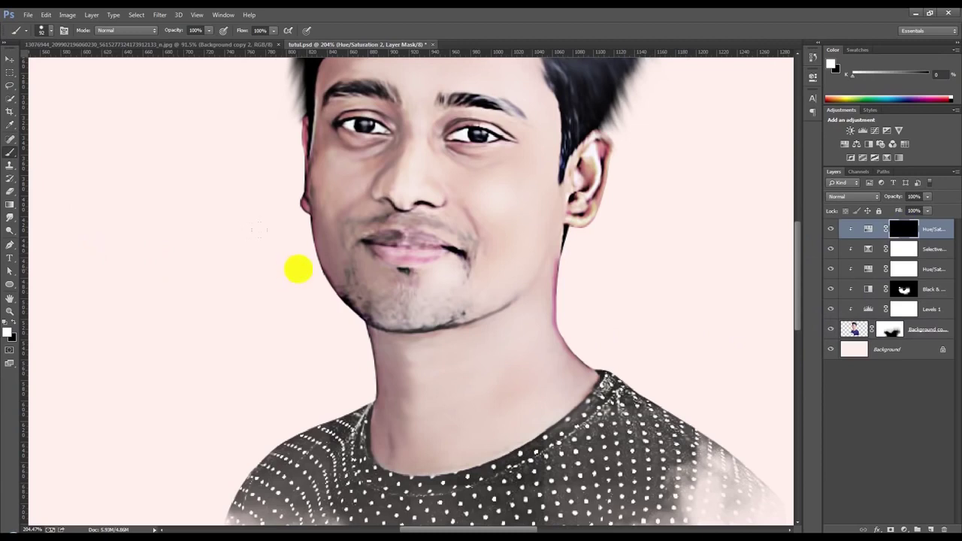
click(373, 248)
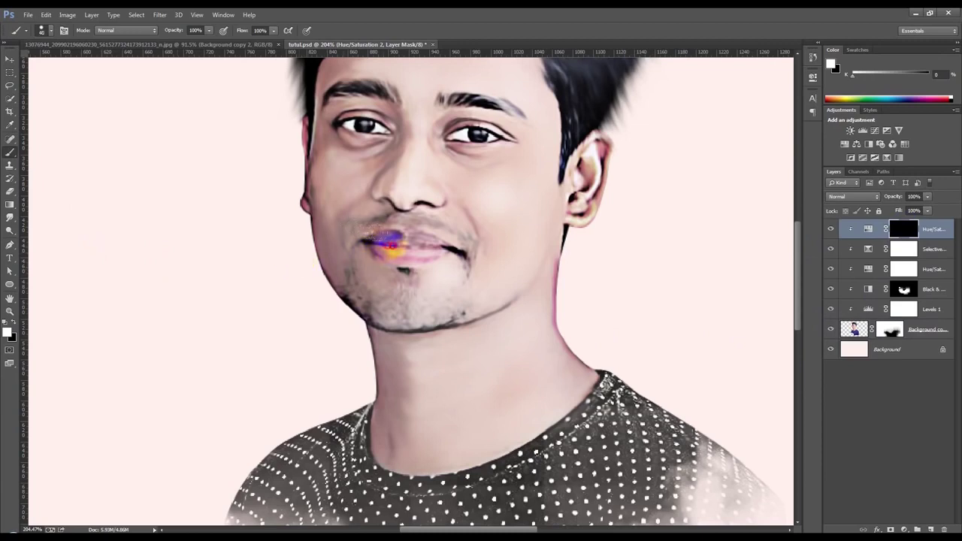
right_click(480, 248)
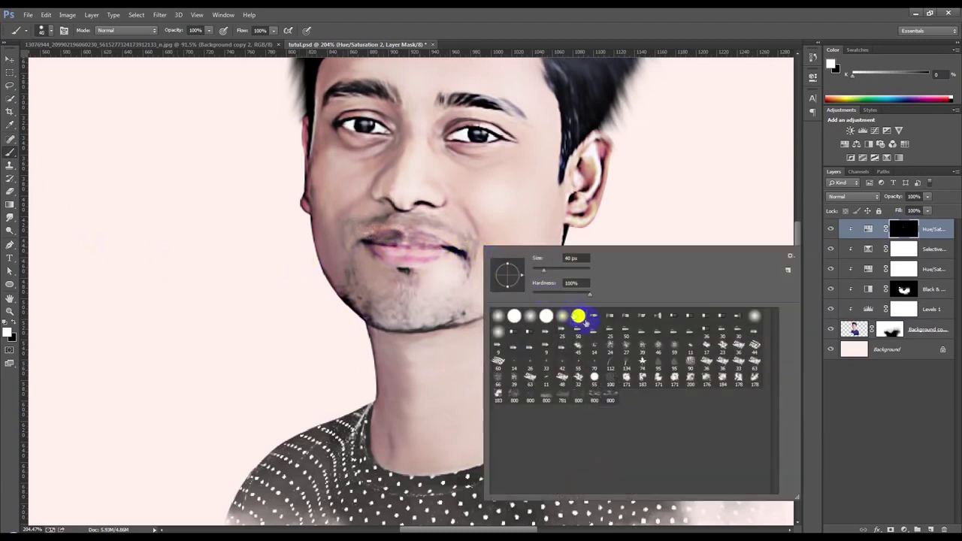
click(563, 39)
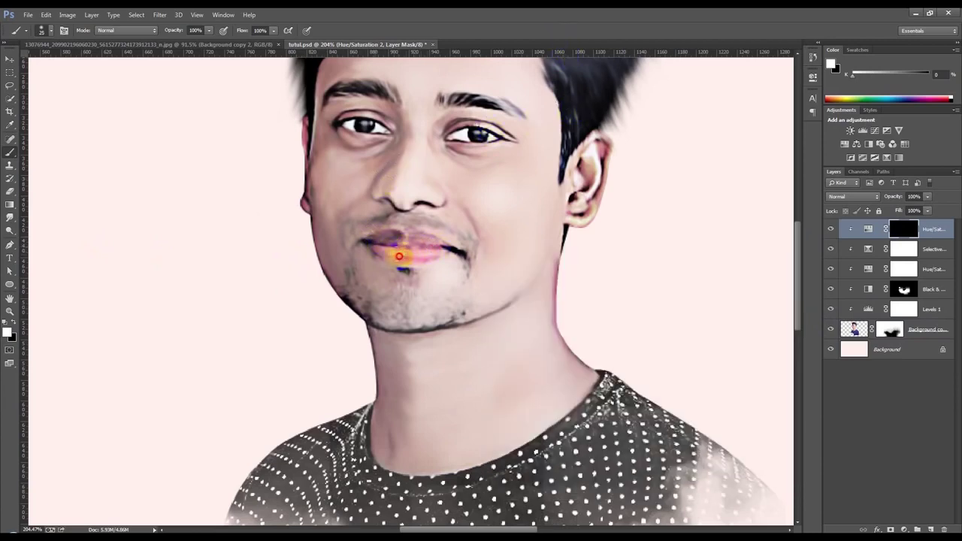
Zoom out to review the pink-tinted lips.
scroll(433, 252, down, 2)
scroll(462, 279, down, 2)
scroll(451, 306, down, 2)
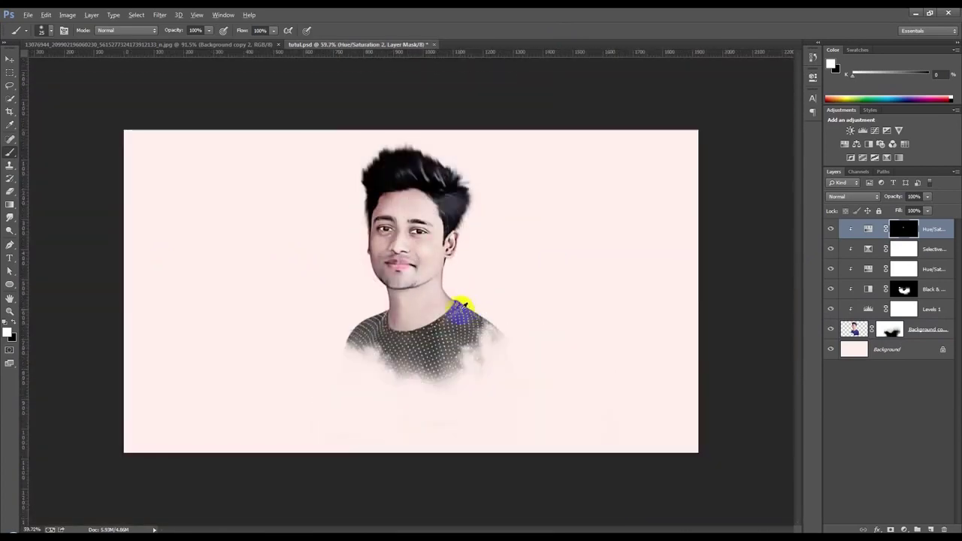
scroll(432, 299, up, 2)
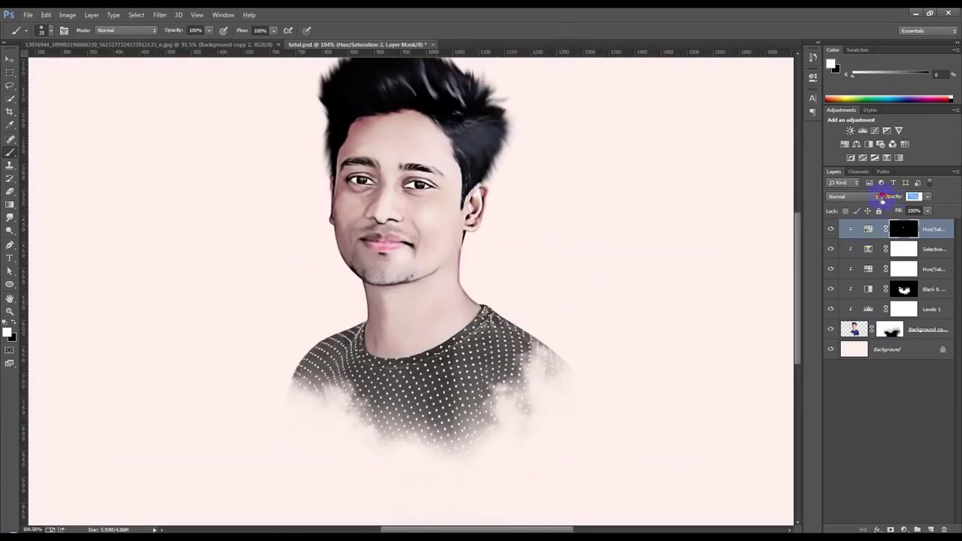
click(10, 59)
scroll(498, 378, down, 2)
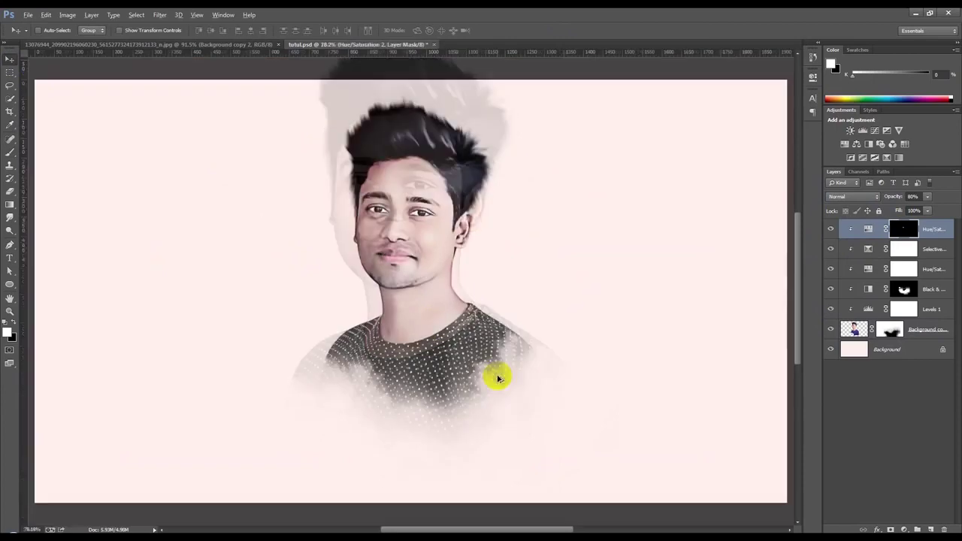
click(861, 352)
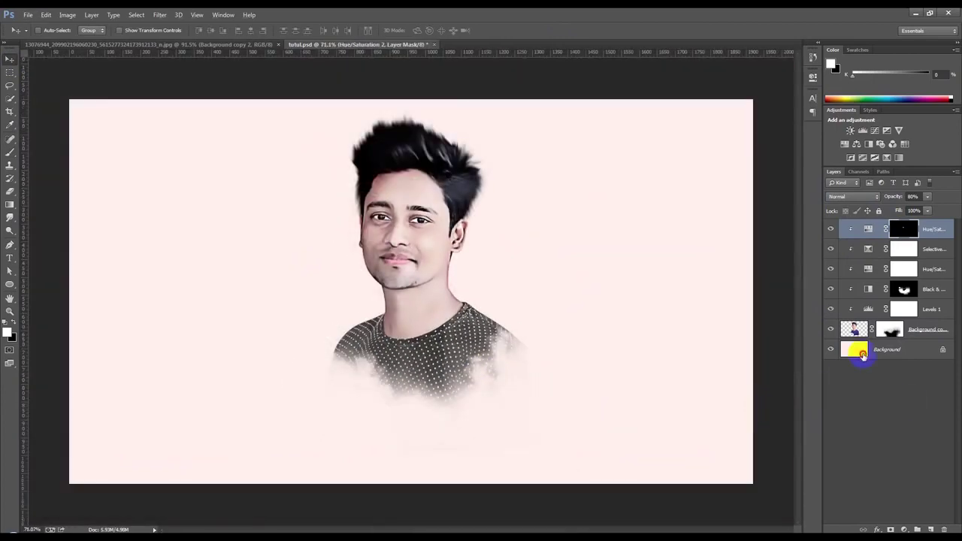
Apply Curves to the Background, lifting input 114 to output 149.
key(ctrl+m)
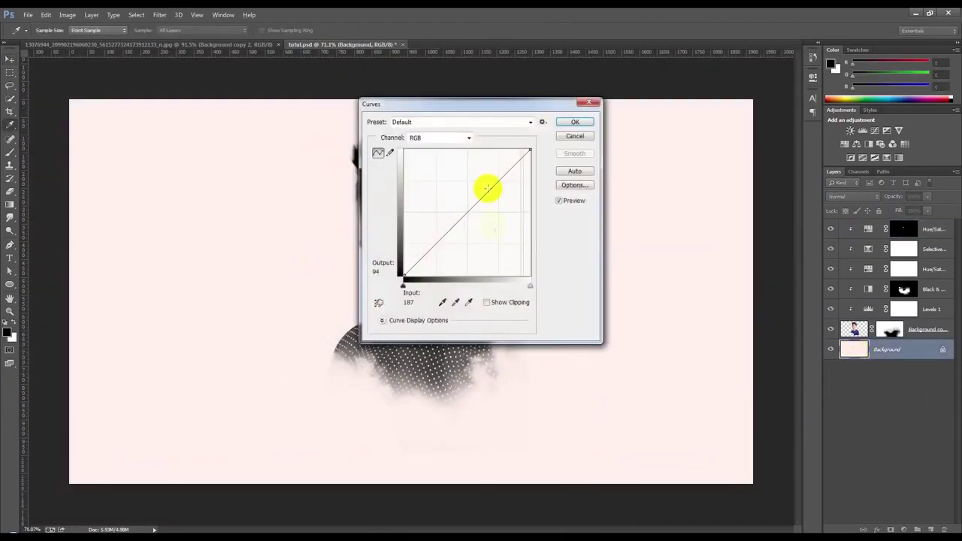
drag(510, 113, 766, 156)
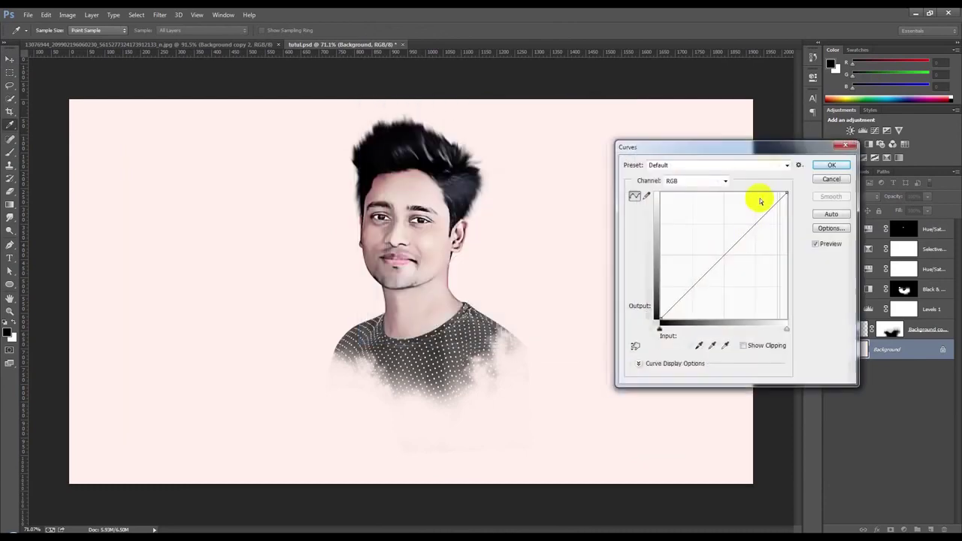
drag(725, 254, 717, 245)
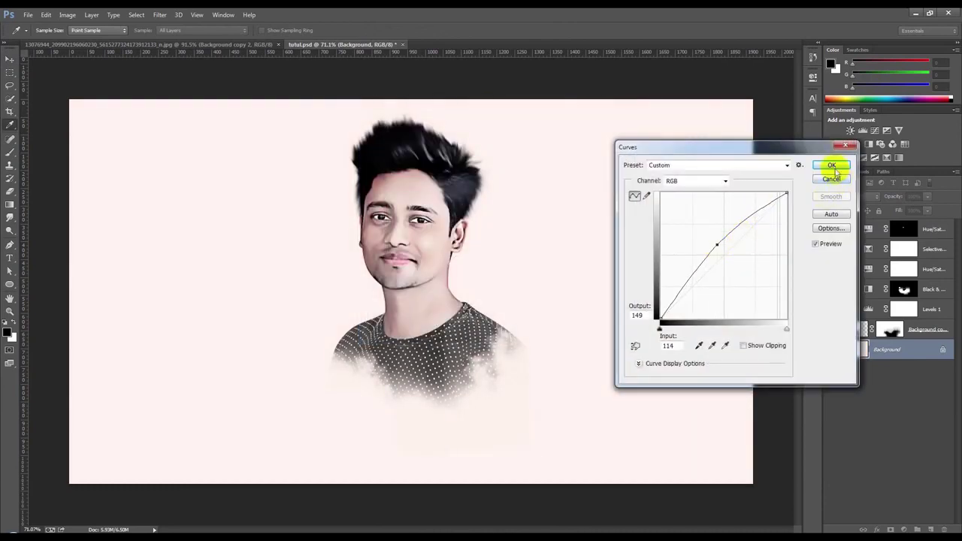
click(831, 164)
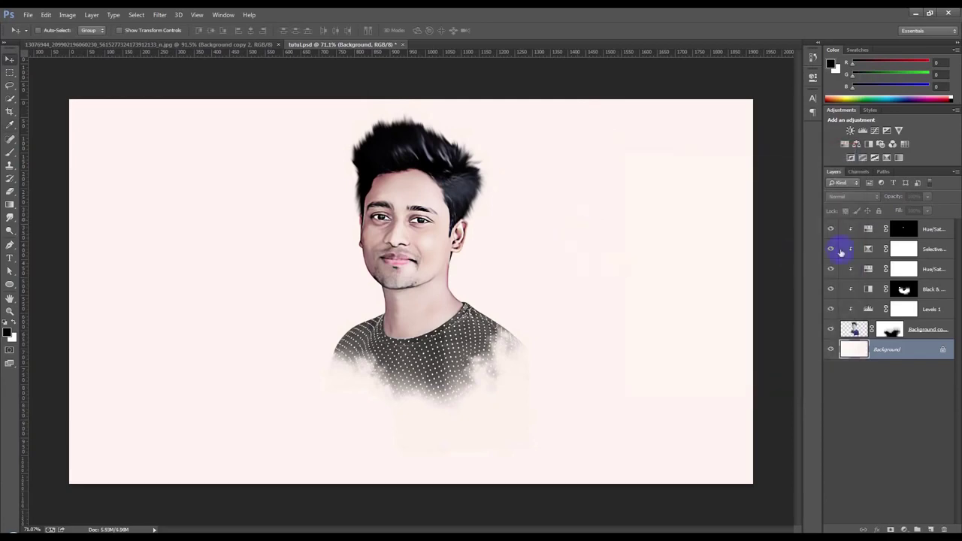
click(855, 329)
Zoom in and dodge the stubble along the chin.
scroll(278, 263, up, 3)
scroll(63, 233, up, 2)
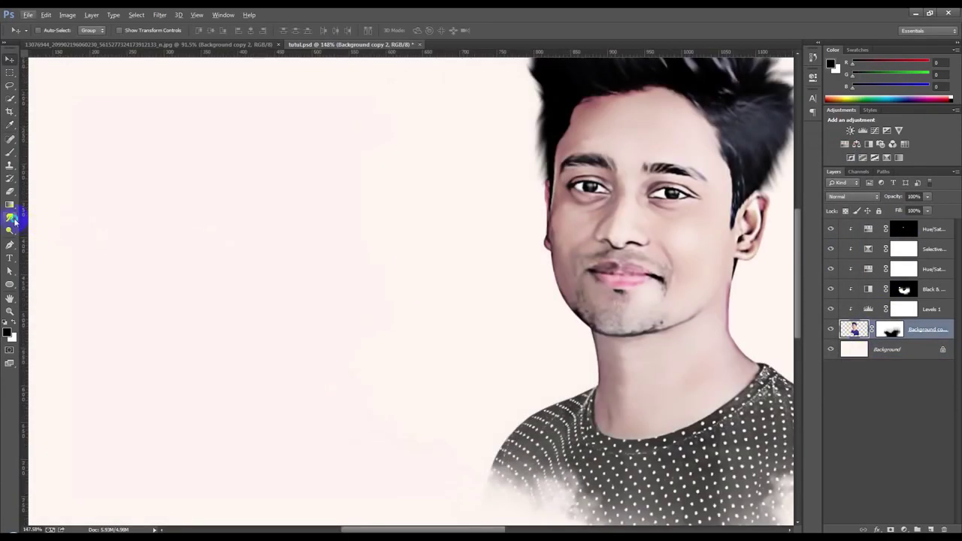
click(10, 217)
click(10, 230)
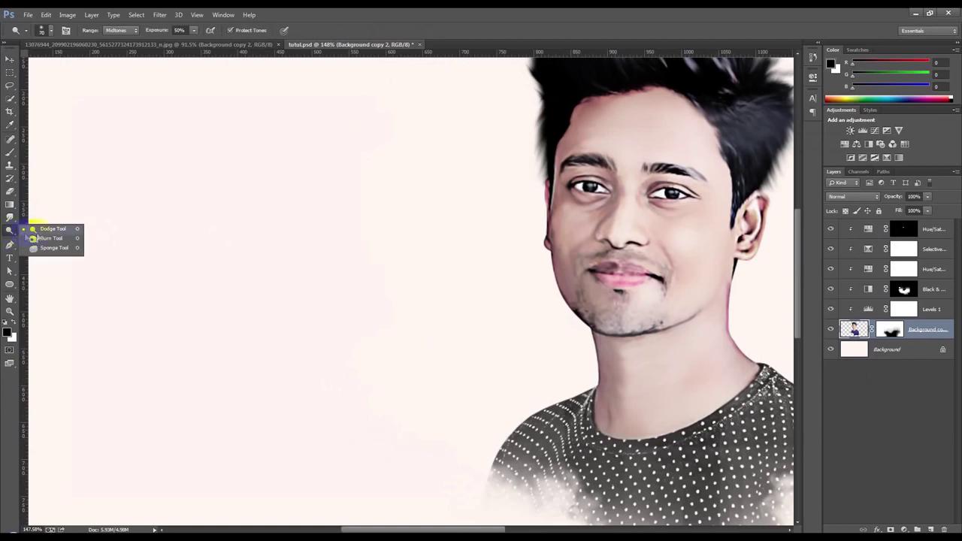
click(49, 228)
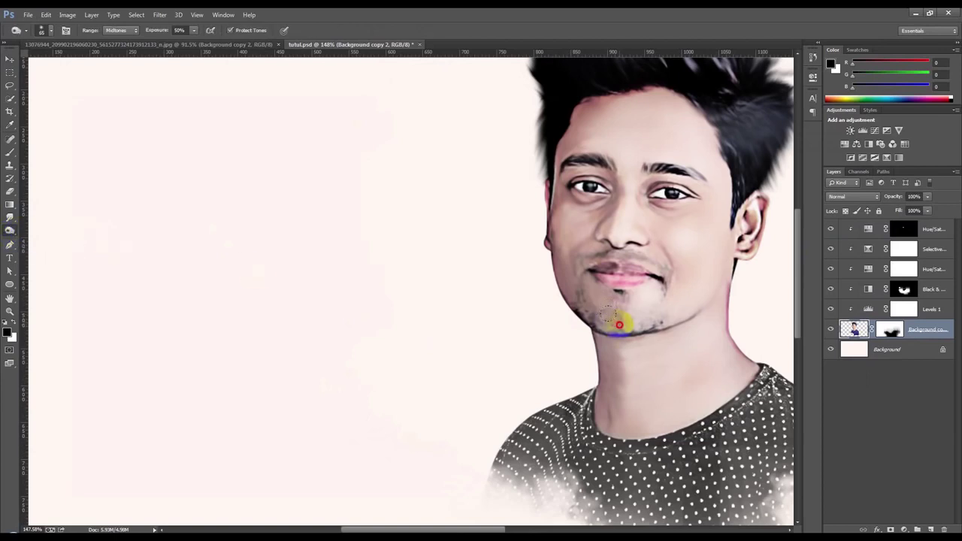
drag(616, 324, 587, 318)
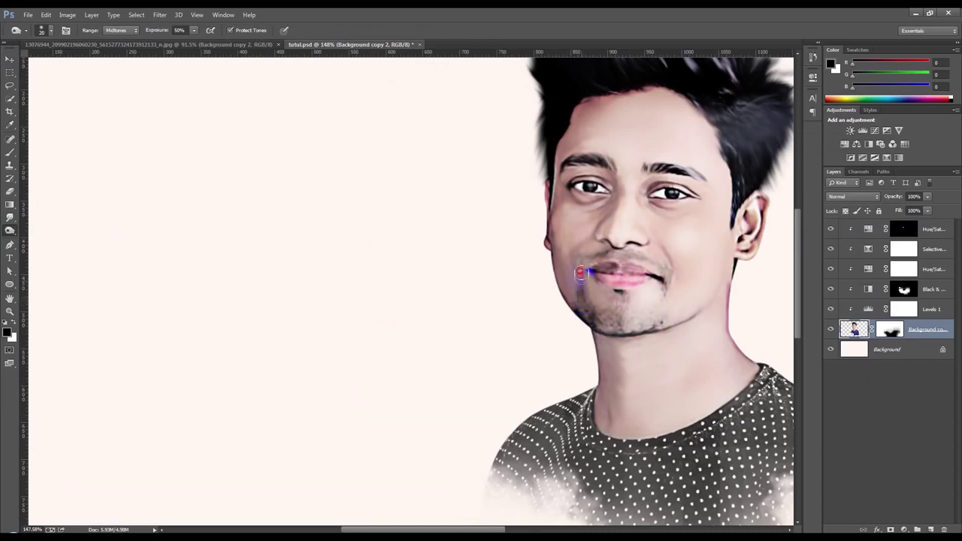
Dodge the moustache and facial hair around the mouth, enlarging the brush slightly.
mouse_move(595, 260)
mouse_down()
mouse_move(636, 256)
mouse_move(661, 286)
mouse_move(658, 322)
mouse_move(670, 326)
mouse_up()
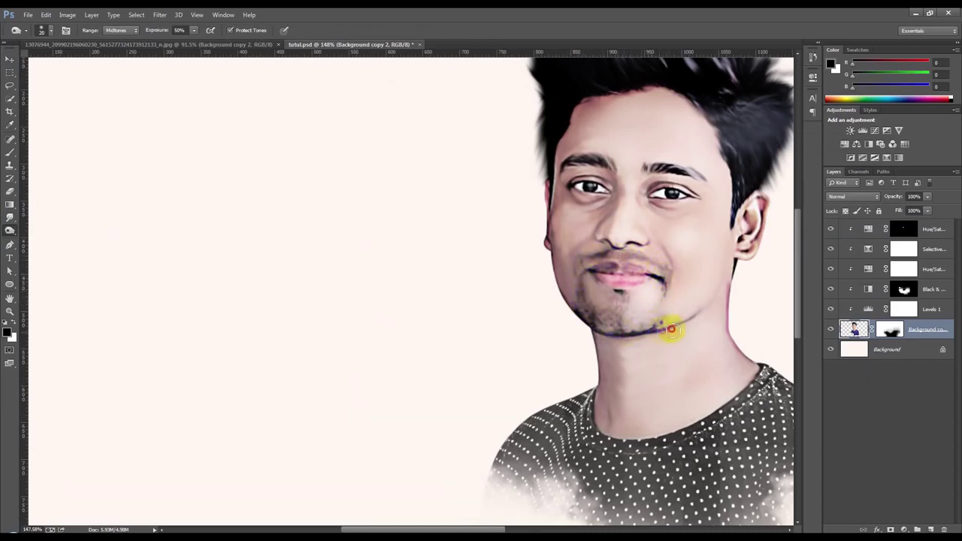
scroll(712, 252, up, 2)
mouse_move(698, 208)
mouse_down()
mouse_move(672, 198)
mouse_move(554, 199)
mouse_move(548, 228)
mouse_up()
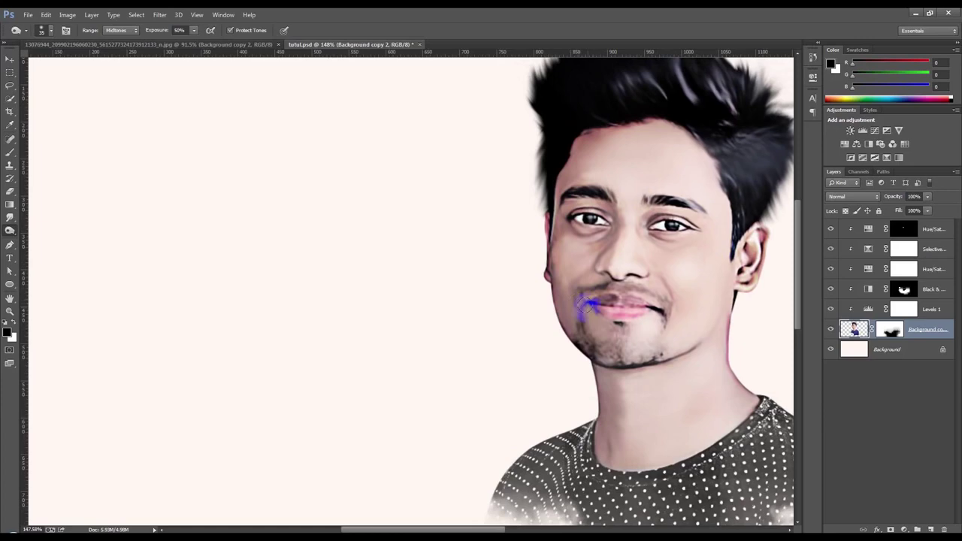
scroll(638, 350, down, 2)
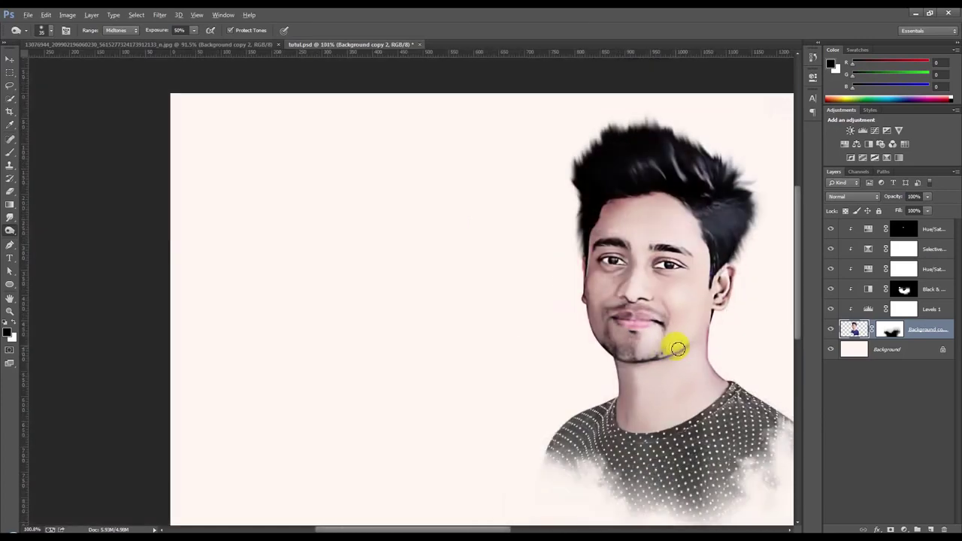
scroll(494, 301, down, 2)
scroll(473, 286, up, 2)
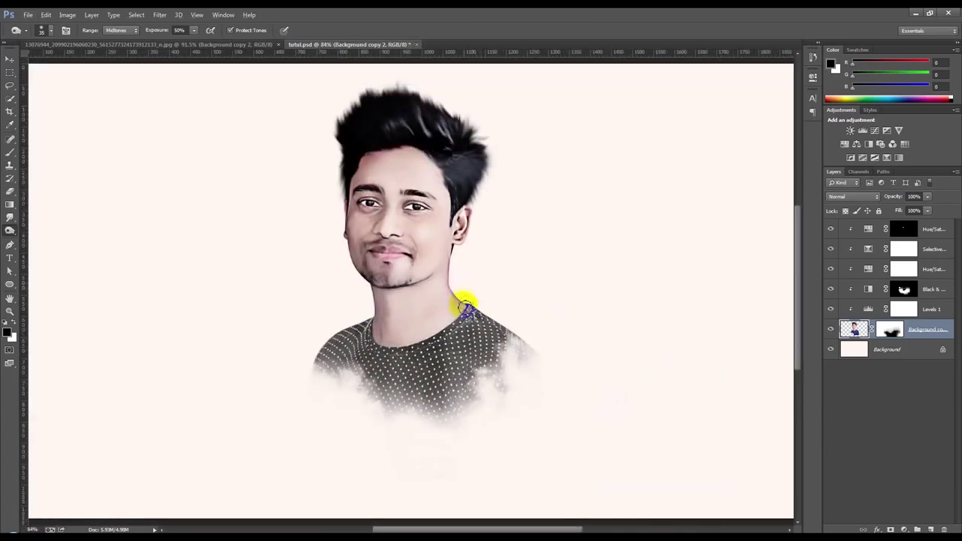
scroll(487, 306, down, 1)
scroll(497, 303, up, 2)
key(bracketright)
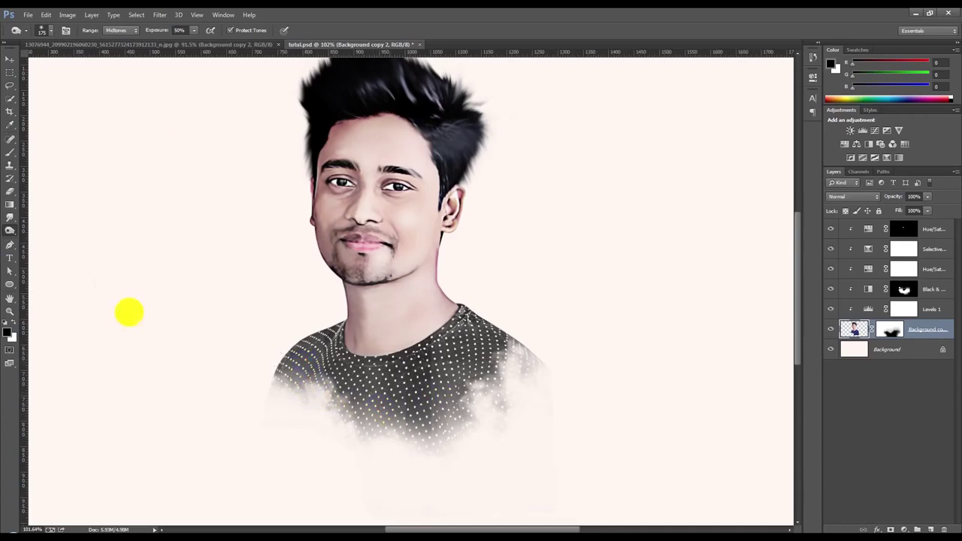
Paint white on the portrait's mask to reveal more dotted shirt at the shoulders and lower right.
click(10, 154)
click(890, 330)
key(x)
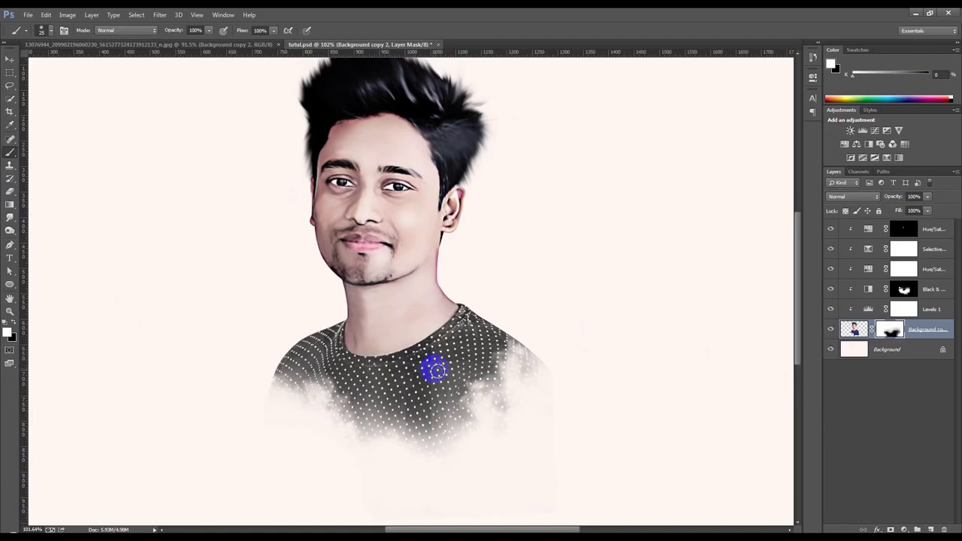
key(bracketright)
key(bracketright)
key(bracketright)
mouse_move(424, 364)
mouse_down()
mouse_move(357, 361)
mouse_move(331, 323)
mouse_up()
key(bracketright)
key(bracketright)
key(bracketright)
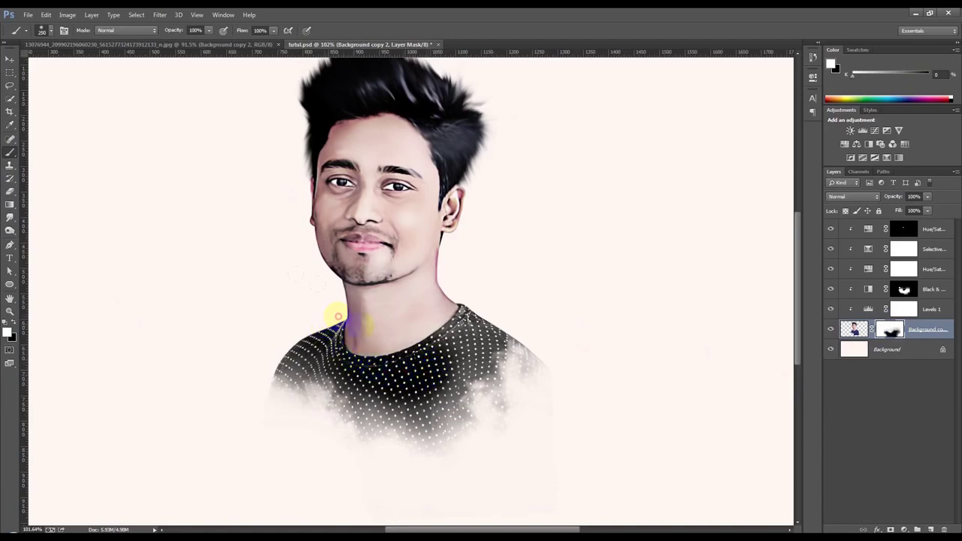
mouse_move(451, 328)
mouse_down()
mouse_move(457, 312)
mouse_move(404, 357)
mouse_move(419, 333)
mouse_move(440, 344)
mouse_move(462, 316)
mouse_up()
mouse_move(488, 285)
mouse_down()
mouse_move(505, 333)
mouse_move(563, 344)
mouse_move(580, 333)
mouse_move(595, 354)
mouse_move(592, 331)
mouse_up()
drag(448, 374, 444, 354)
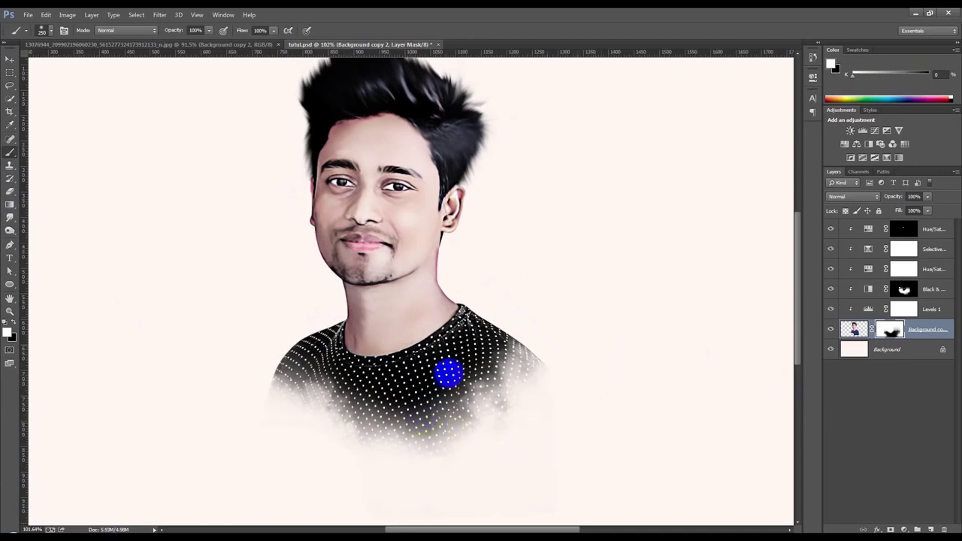
With a soft 171 px brush, reveal the left-shoulder shirt and undo a stray patch.
right_click(550, 324)
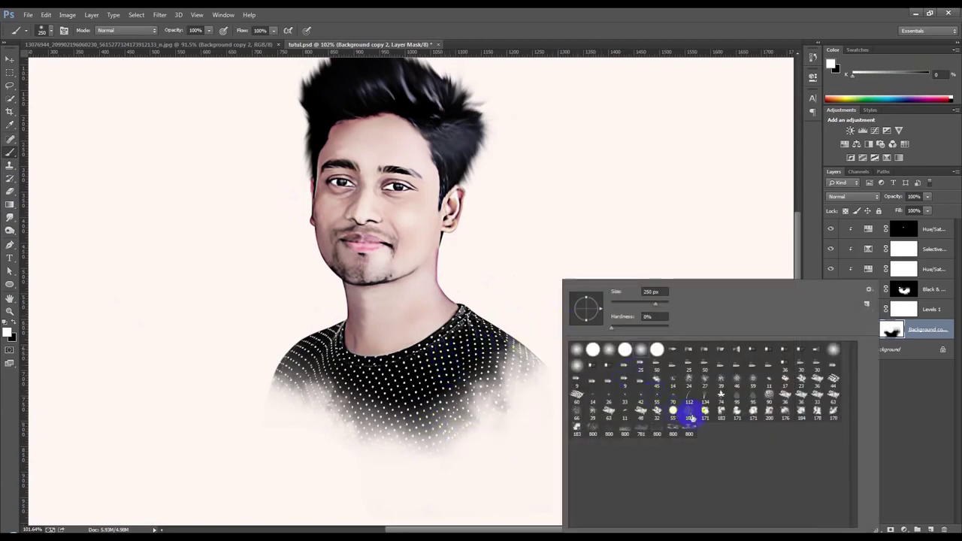
click(738, 412)
mouse_move(484, 344)
mouse_down()
mouse_move(336, 374)
mouse_move(395, 382)
mouse_move(376, 400)
mouse_move(385, 391)
mouse_move(365, 383)
mouse_up()
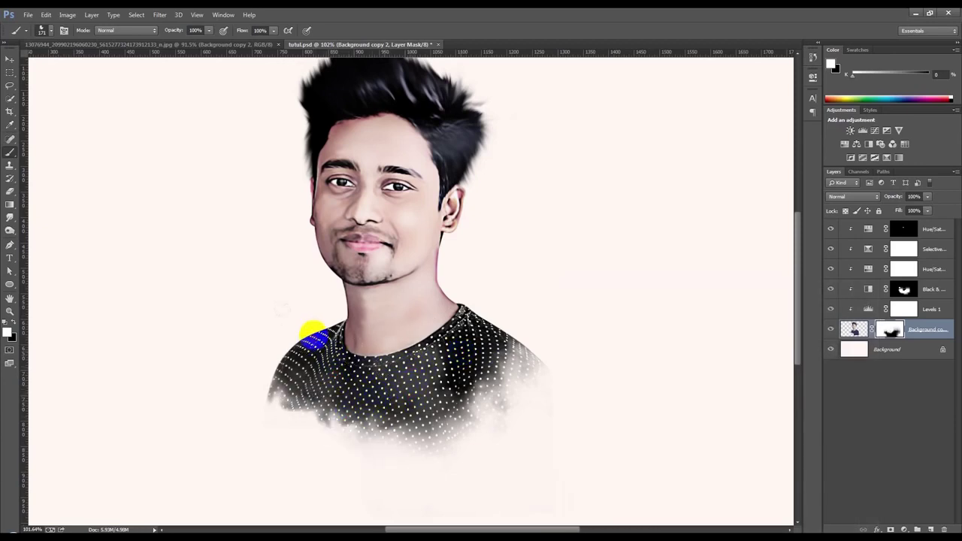
drag(338, 355, 354, 369)
scroll(354, 369, down, 2)
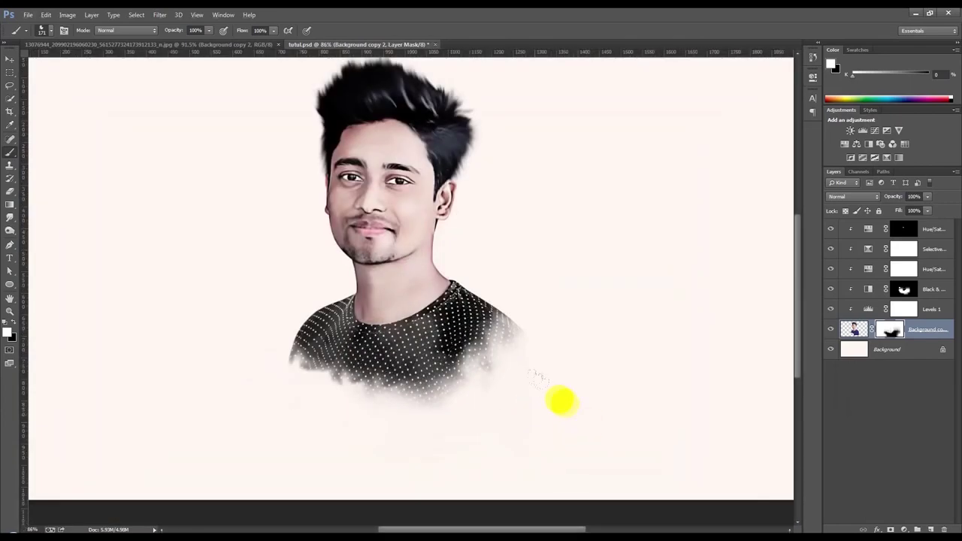
drag(550, 389, 554, 443)
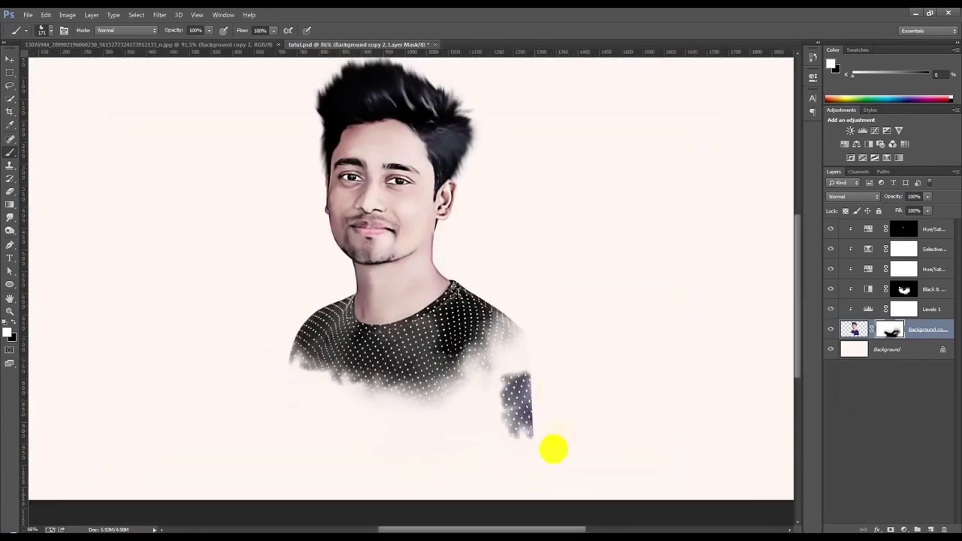
key(ctrl+z)
Paint black with a larger brush to fade the shirt's bottom into the background.
click(14, 323)
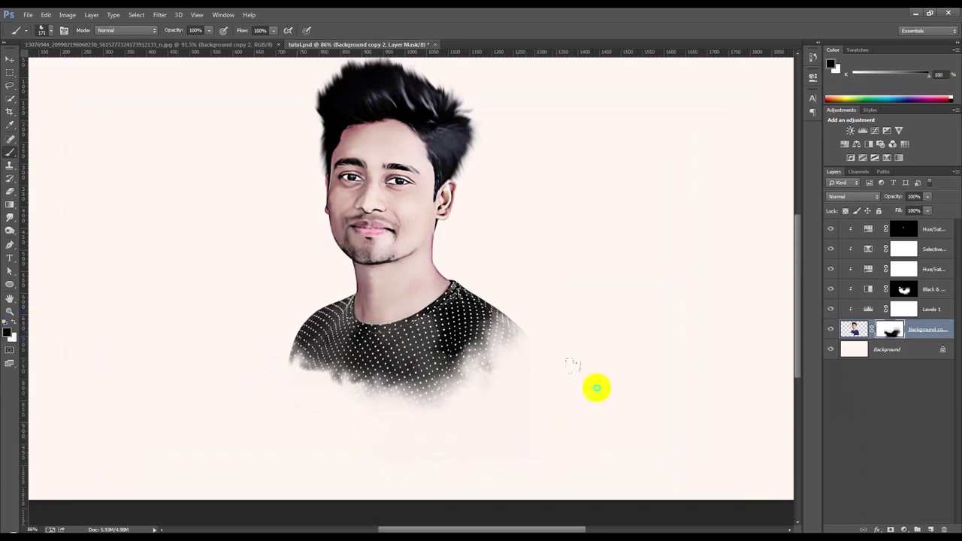
right_click(596, 387)
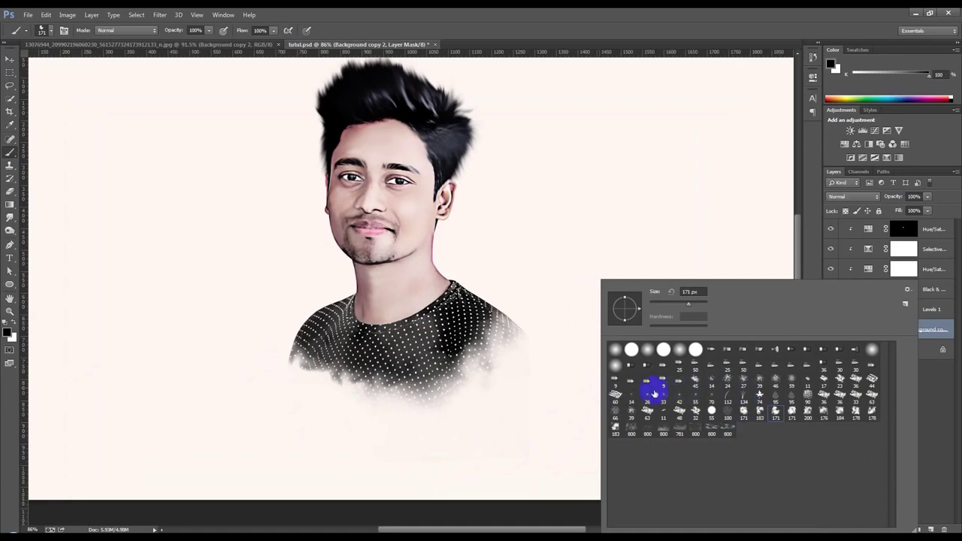
key(bracketright)
key(bracketright)
key(bracketright)
click(558, 396)
drag(558, 396, 365, 461)
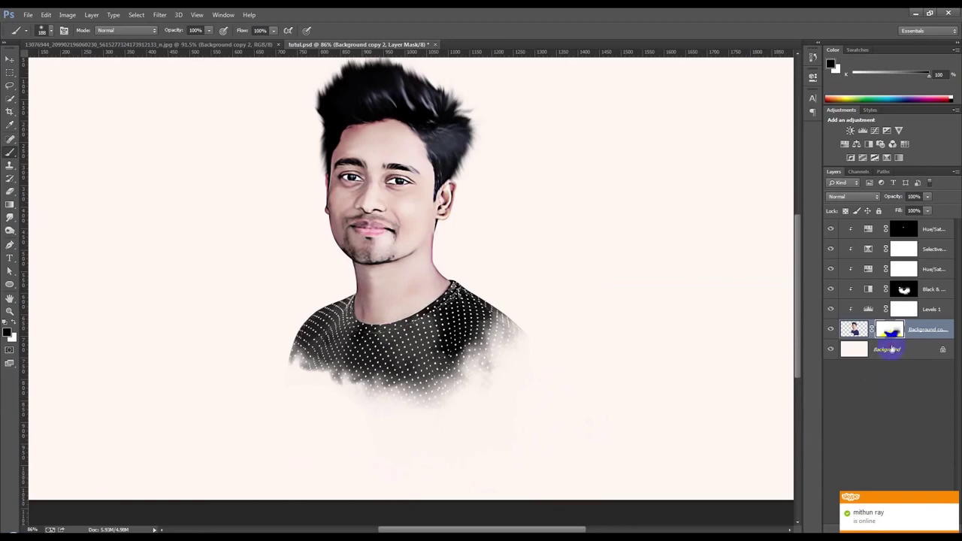
Add an empty layer above Background and toggle the brush picker between list and thumbnails.
click(892, 348)
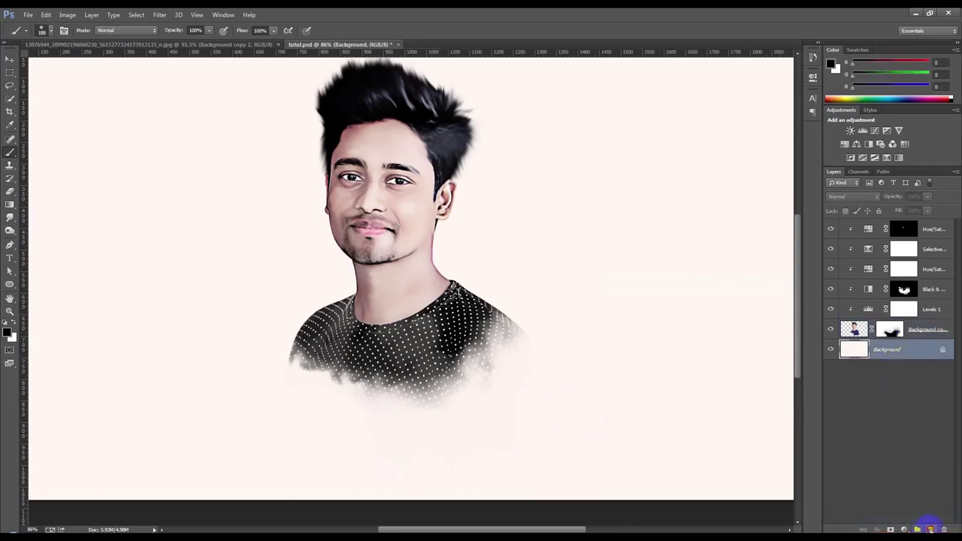
click(930, 528)
right_click(276, 169)
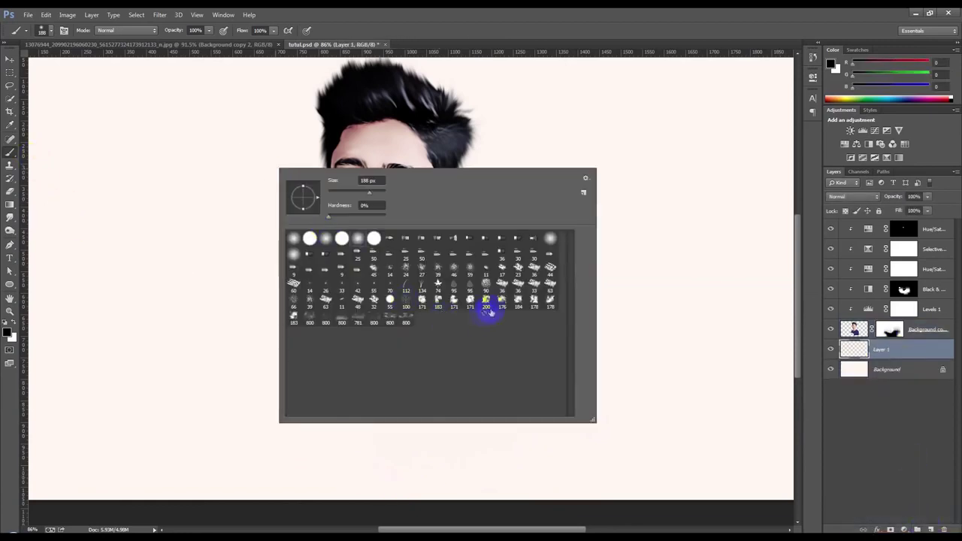
click(583, 192)
click(620, 264)
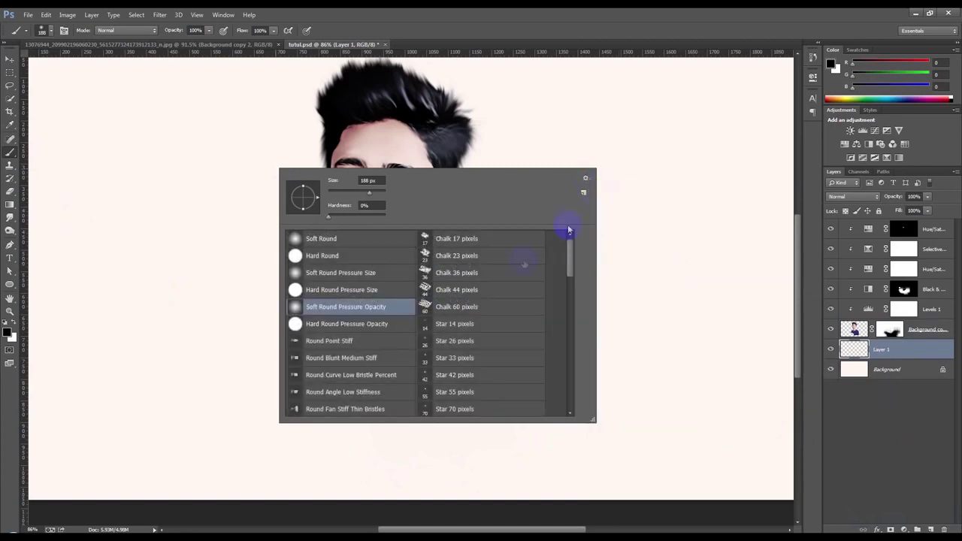
click(586, 180)
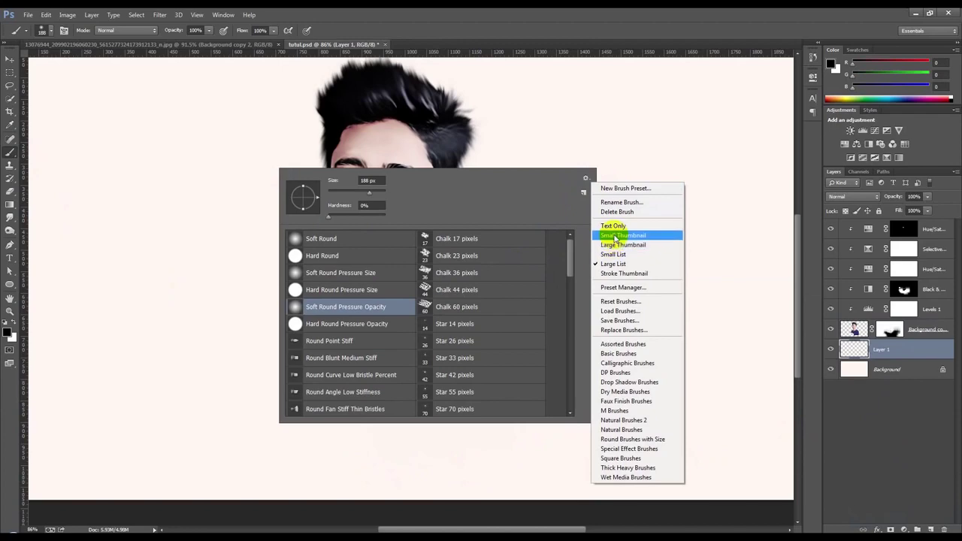
click(619, 235)
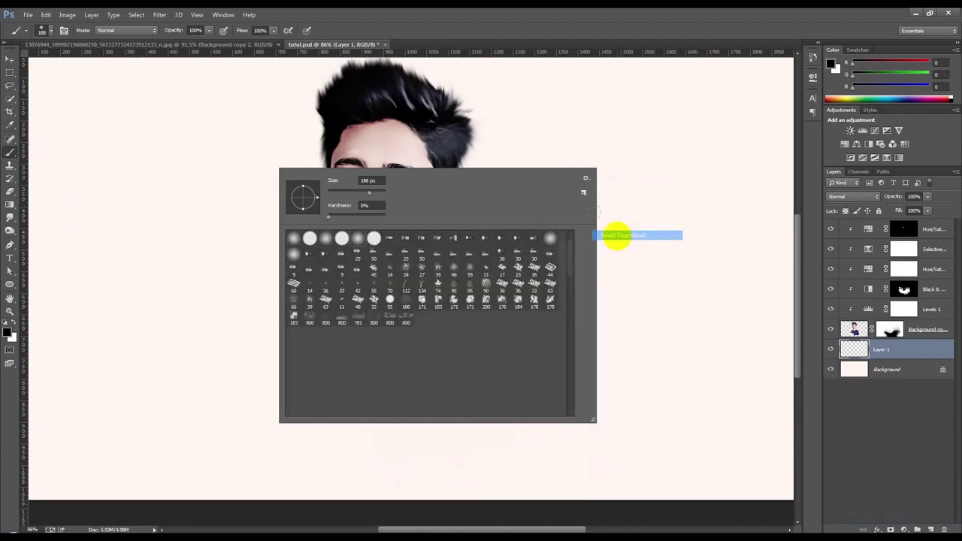
Load the wg_free_faded_splatters brush set from the BRUSH folder.
click(583, 192)
click(617, 311)
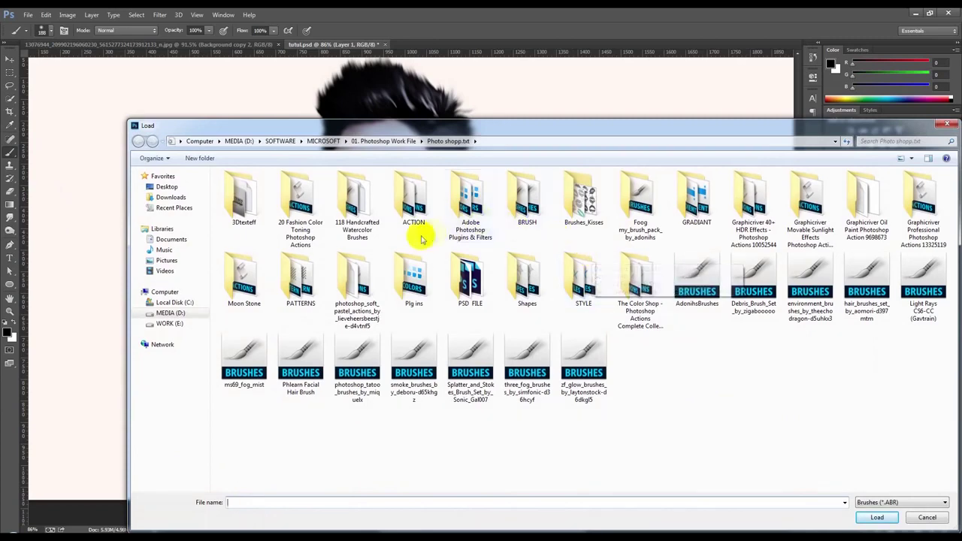
double_click(527, 214)
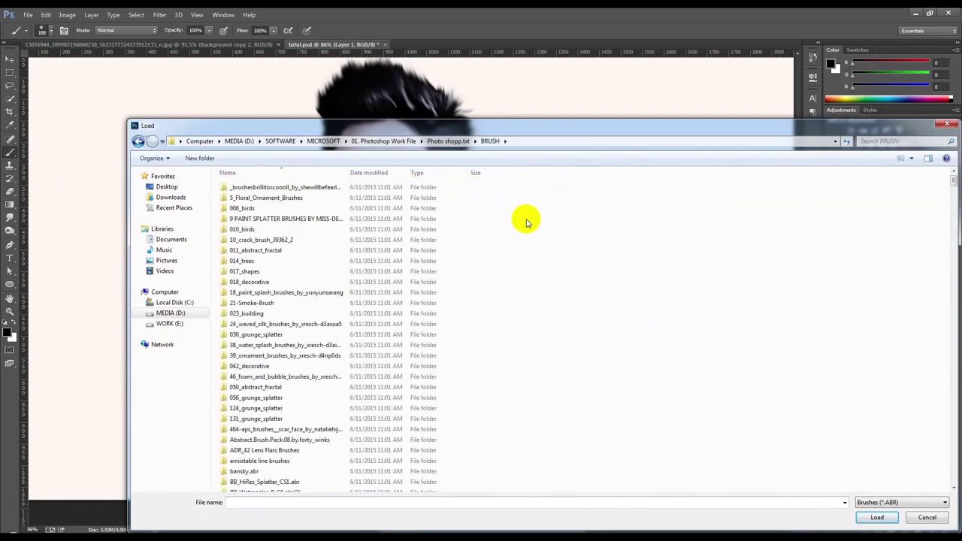
key(w)
click(256, 265)
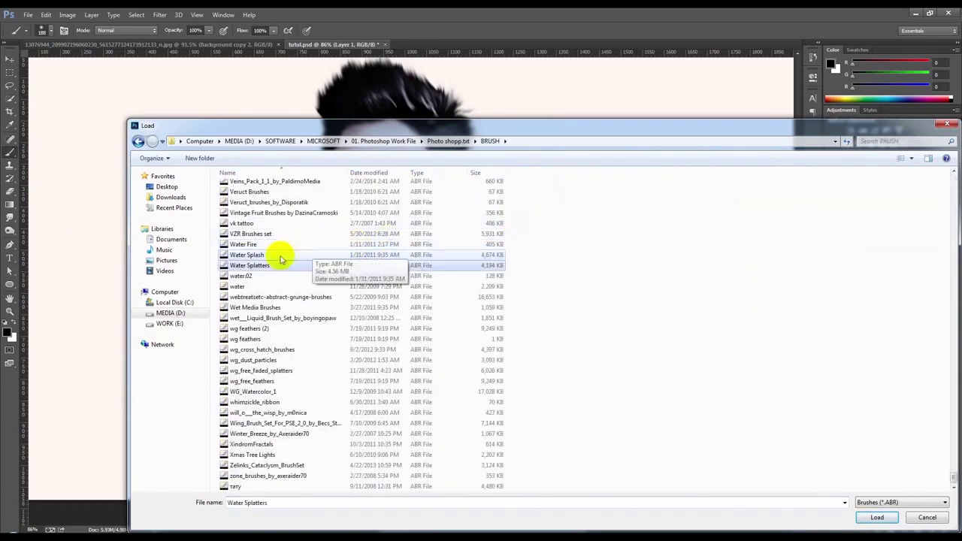
click(285, 297)
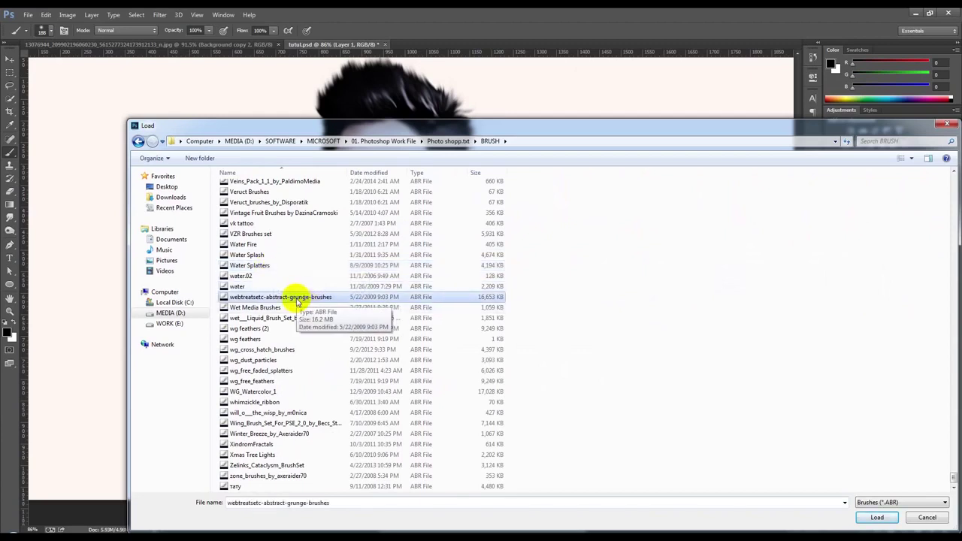
click(255, 308)
click(263, 318)
click(248, 339)
click(261, 370)
double_click(274, 392)
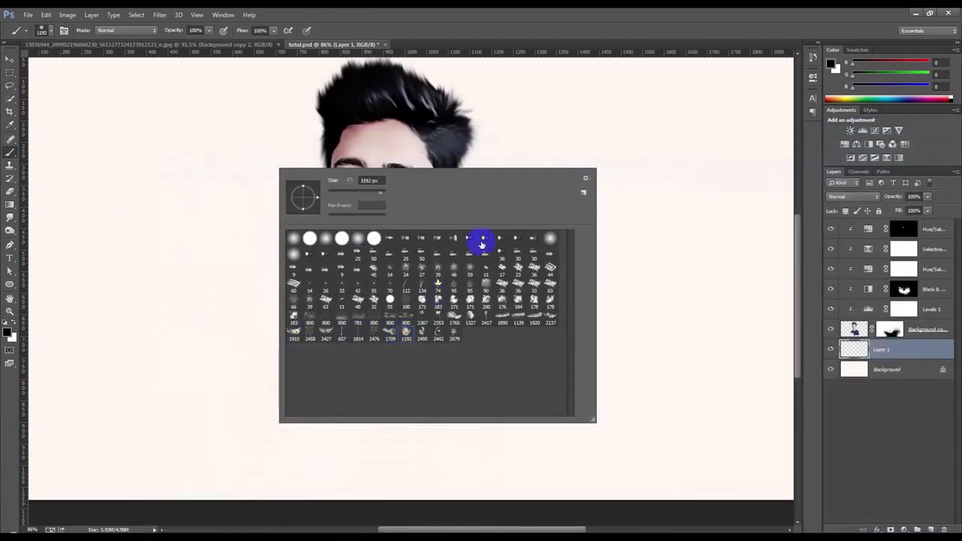
Stamp grey splatters left of, around and right of the shirt, adding one more splash layer.
key(Return)
drag(511, 286, 374, 364)
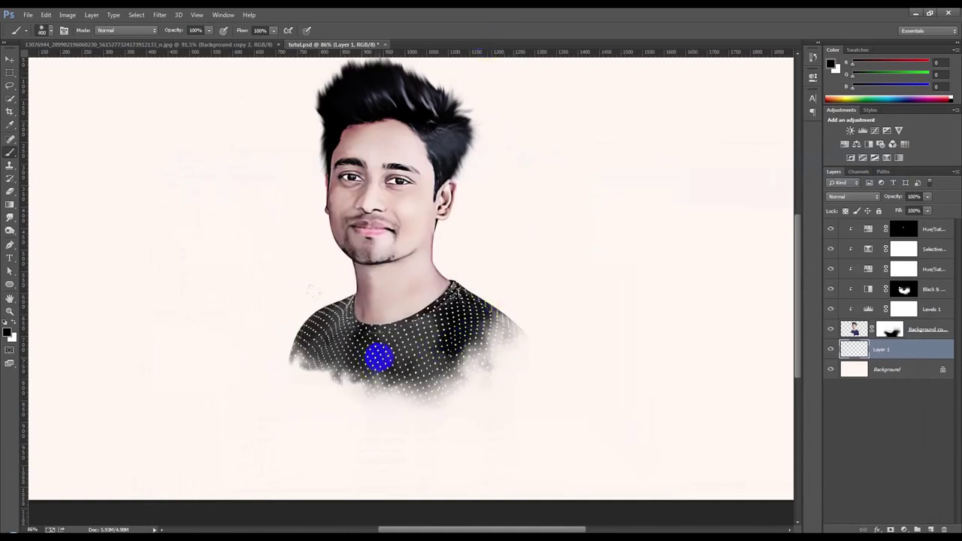
click(323, 358)
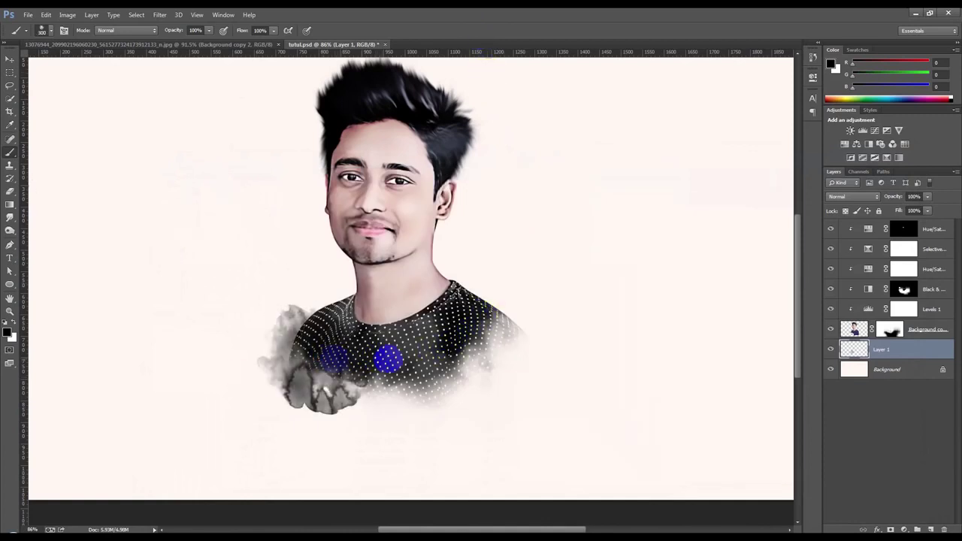
click(413, 331)
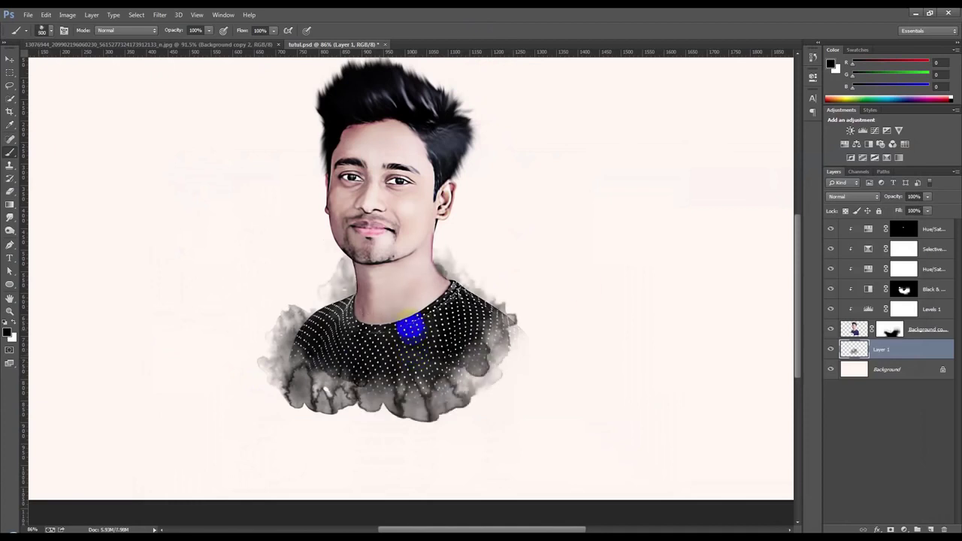
click(472, 333)
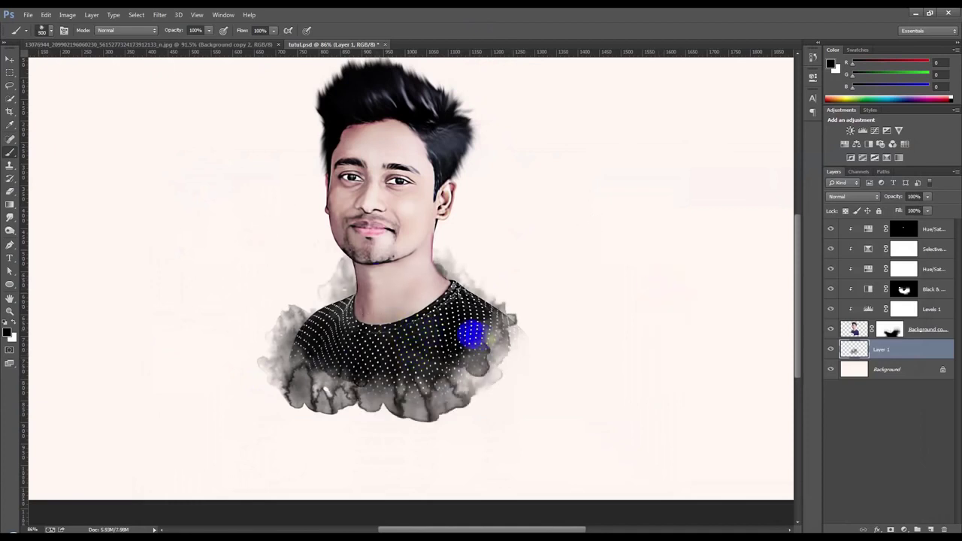
click(931, 527)
click(591, 351)
key(ctrl+t)
Rotate the Layer 2 ink splash and move it down-left over the shirt.
mouse_move(541, 229)
mouse_down()
mouse_move(667, 387)
mouse_move(449, 371)
mouse_move(462, 369)
mouse_up()
click(504, 30)
key(b)
click(10, 58)
drag(421, 256, 387, 295)
Duplicate the splash and shrink the copy to about 73% below the shirt.
key(ctrl+j)
key(ctrl+t)
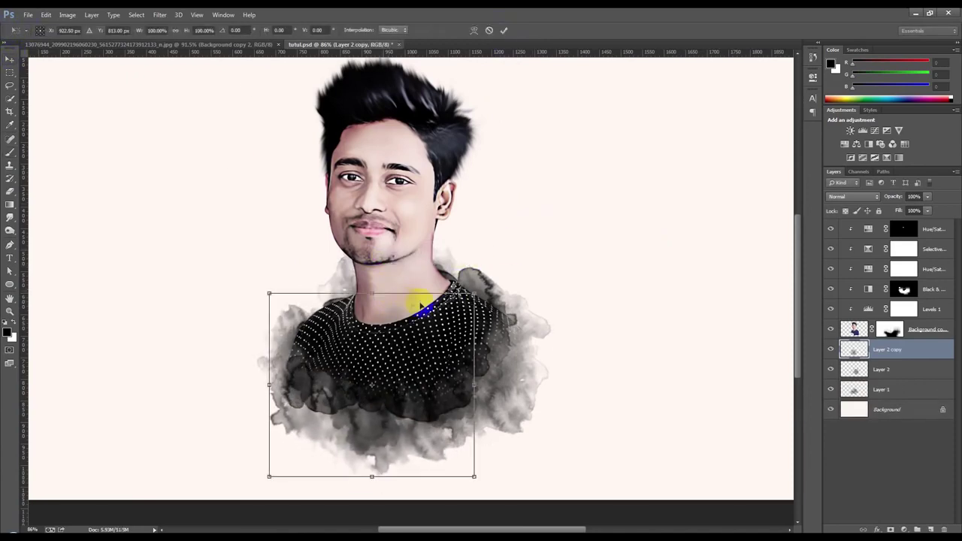
mouse_move(475, 293)
mouse_down()
mouse_move(397, 335)
mouse_move(424, 338)
mouse_up()
click(504, 30)
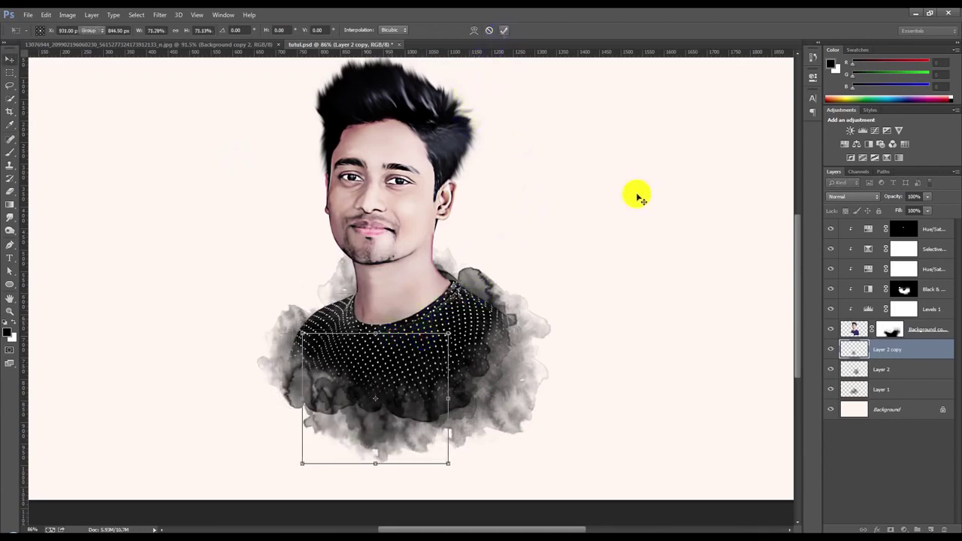
Merge both splash layers at 50% opacity, reposition them, and lower Layer 1's opacity.
shift+click(873, 370)
key(ctrl+e)
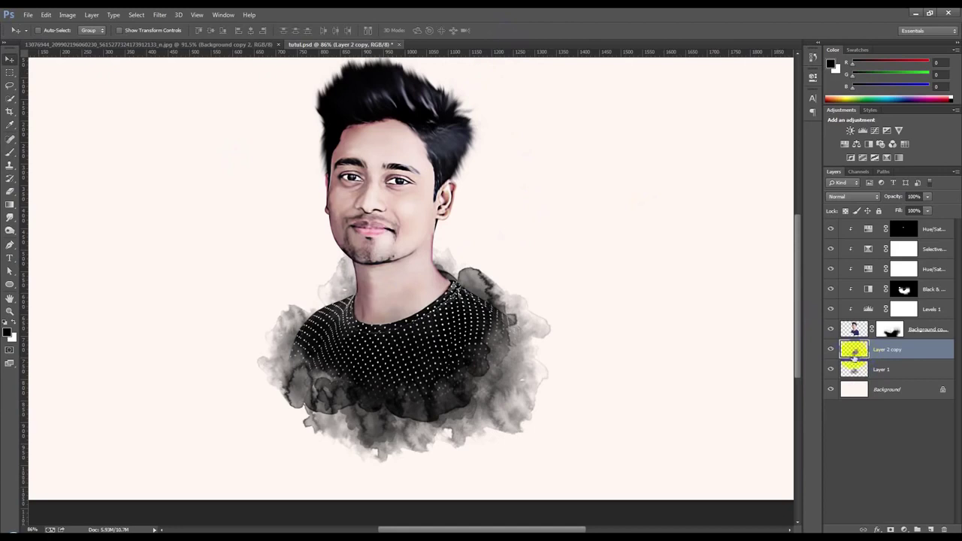
key(5)
drag(580, 348, 571, 348)
click(902, 369)
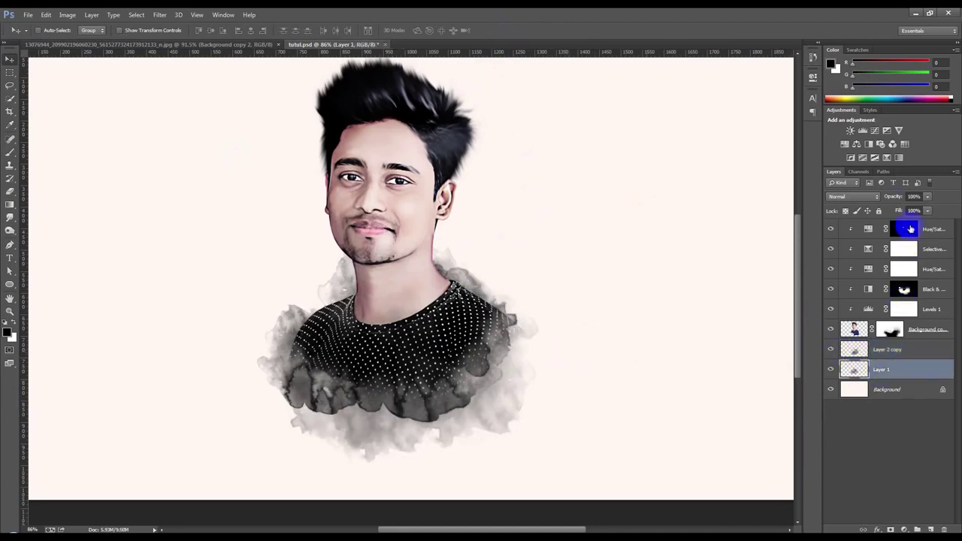
drag(893, 196, 901, 198)
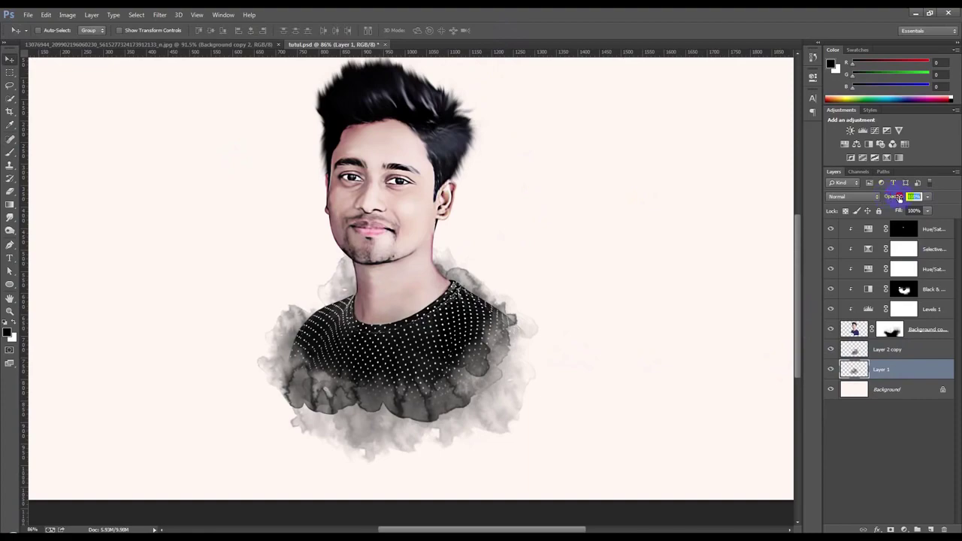